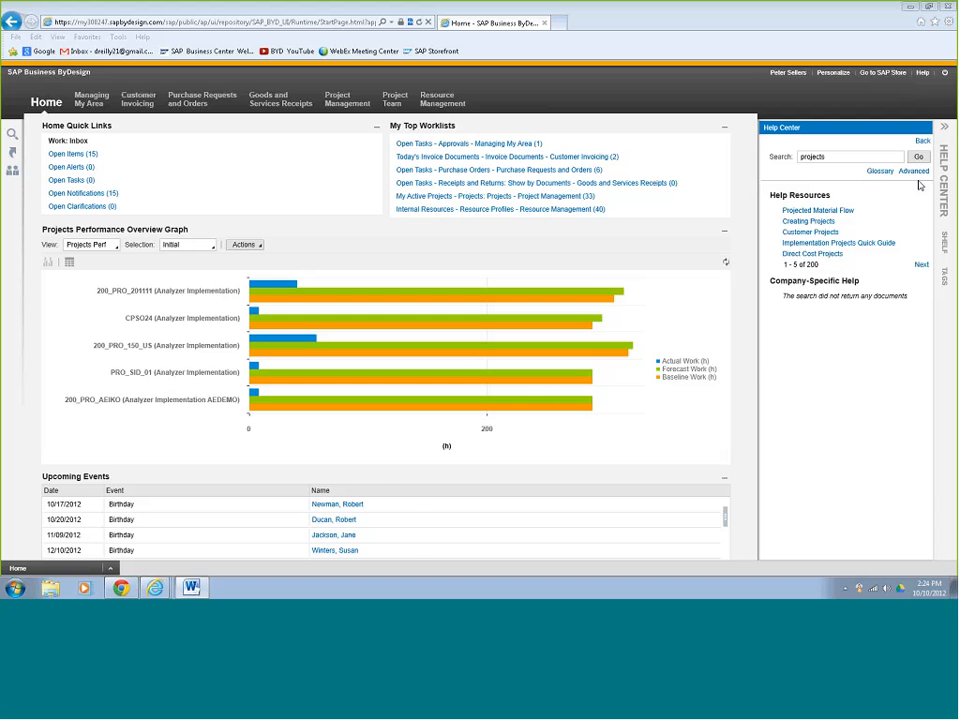
# Hide the Help Center, go to the Projects list and start a new project.
pyautogui.click(940, 160)
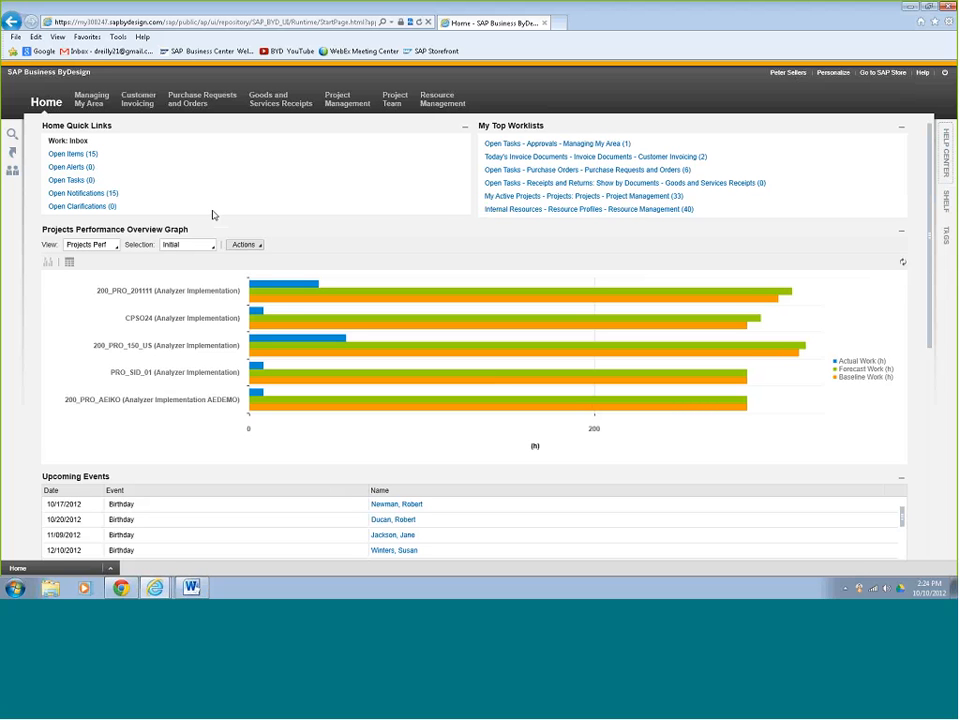
pyautogui.moveTo(347, 105)
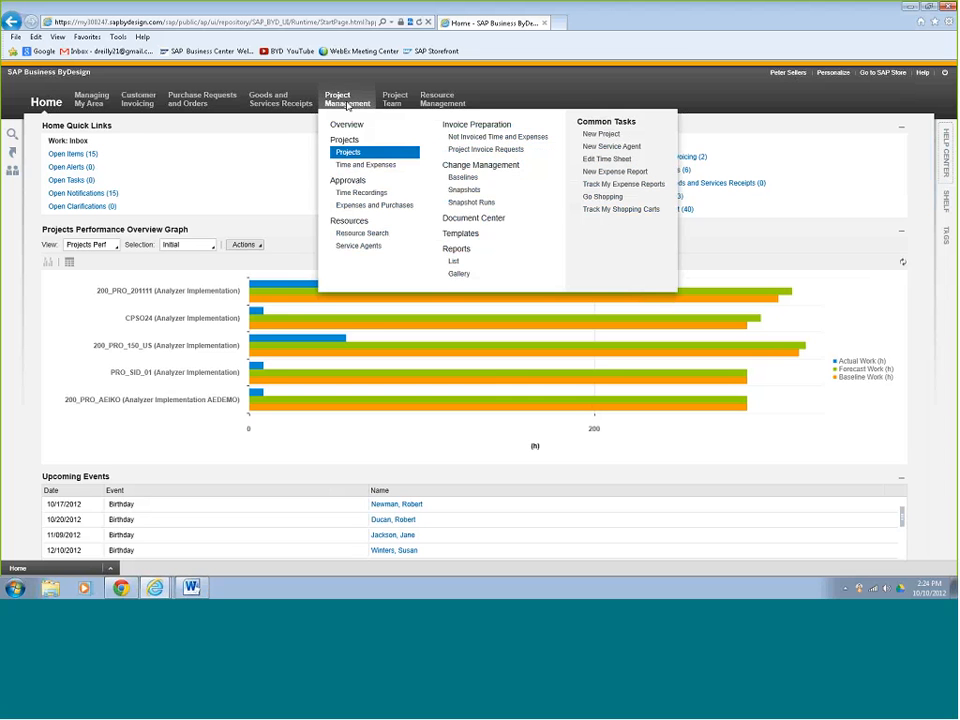
pyautogui.click(348, 153)
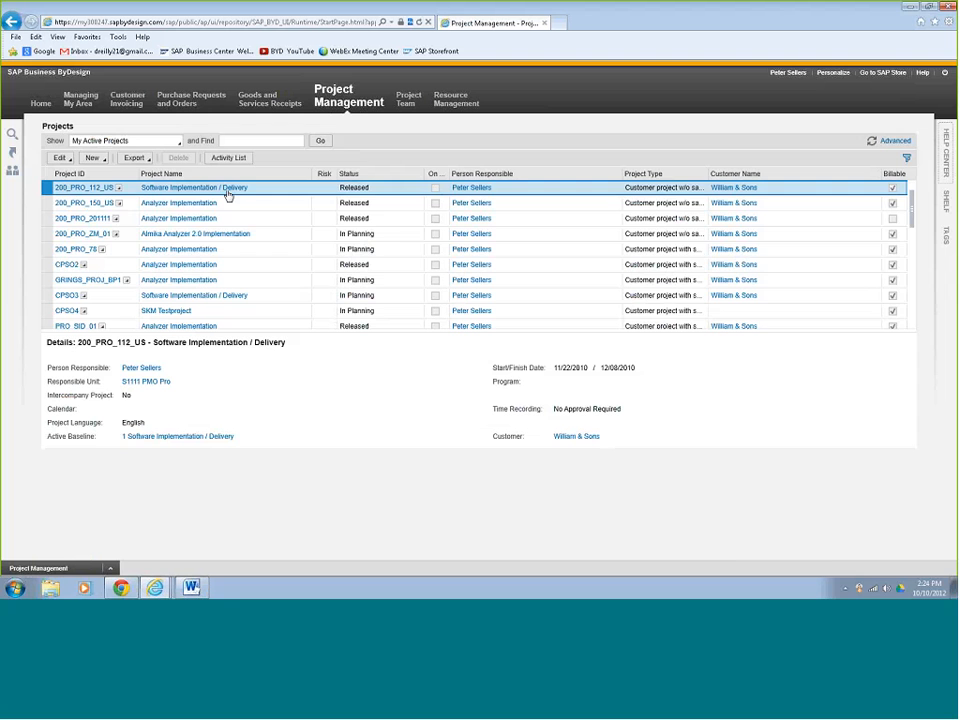
pyautogui.click(93, 158)
pyautogui.click(108, 172)
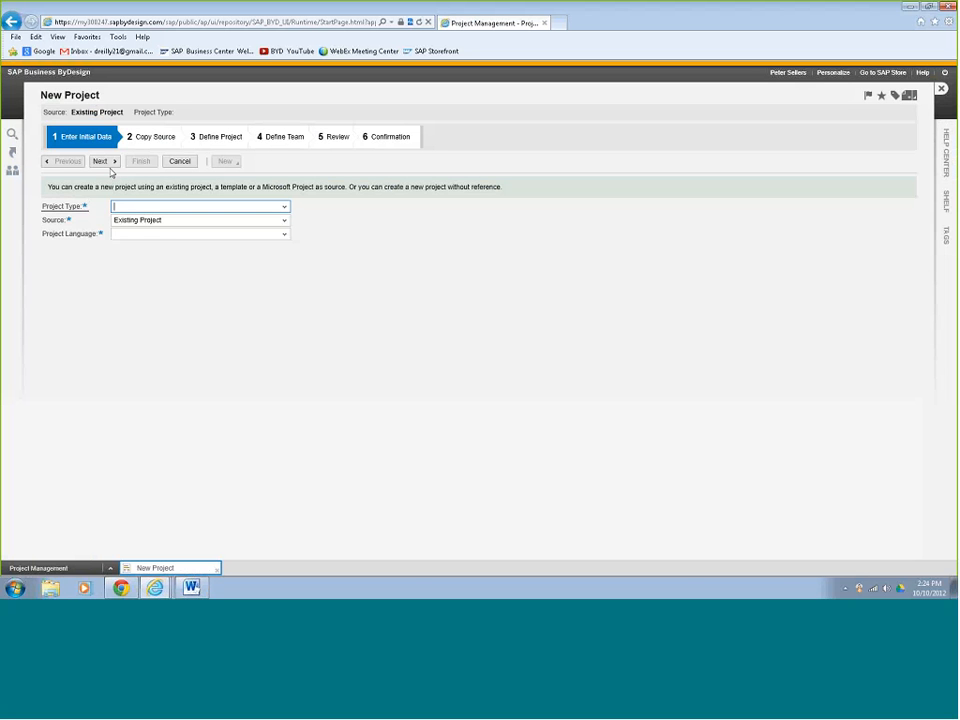
# Make it a Customer project with sales integration sourced from a Template, also copying attachments.
pyautogui.click(286, 210)
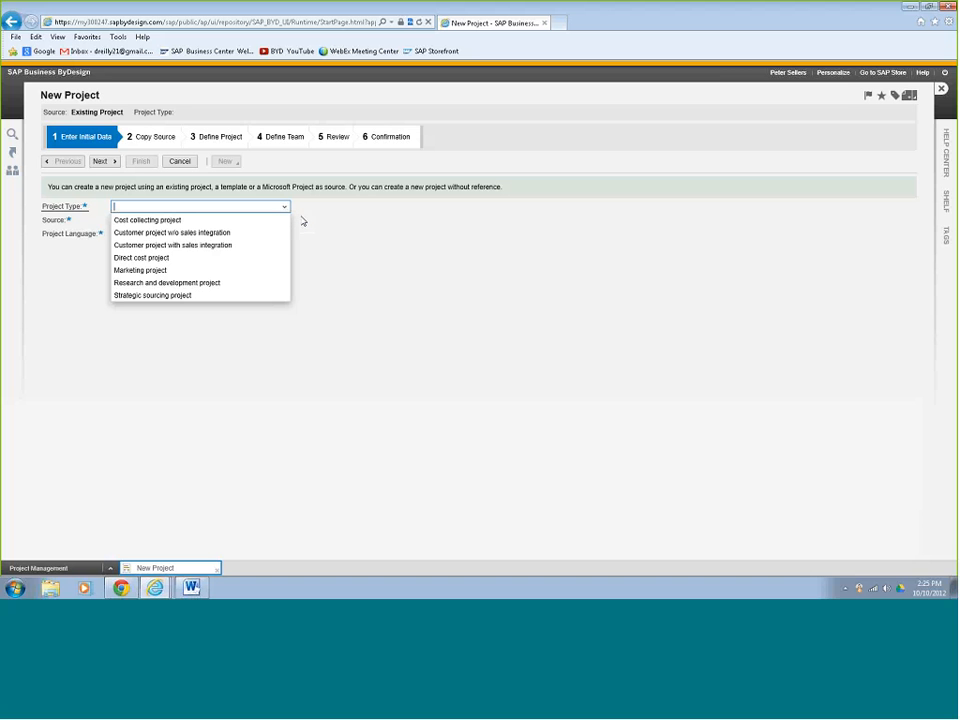
pyautogui.click(224, 246)
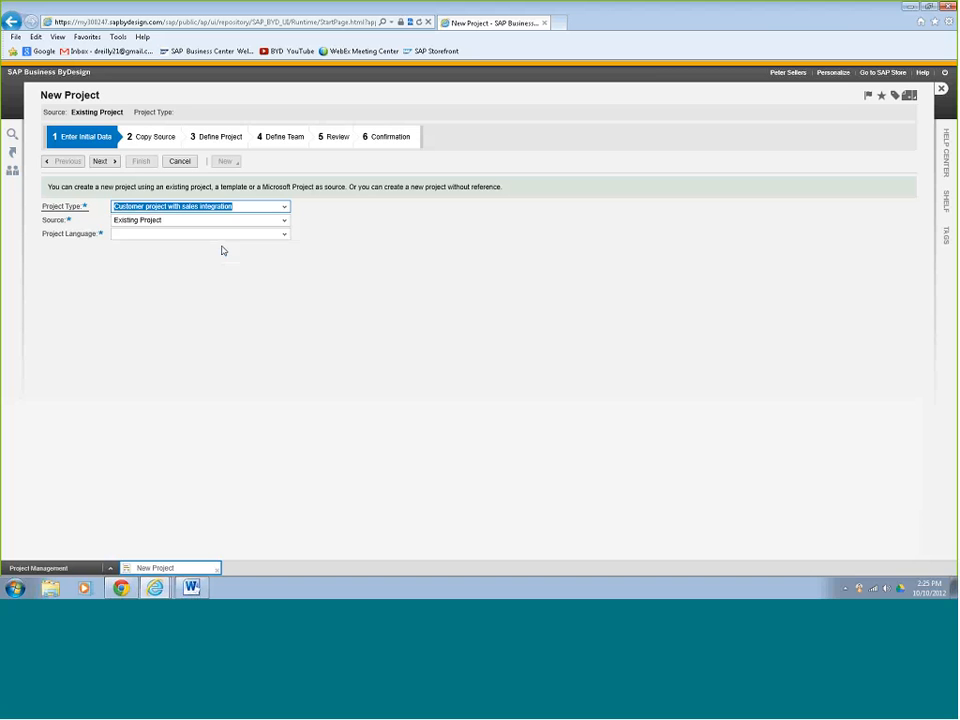
pyautogui.click(284, 221)
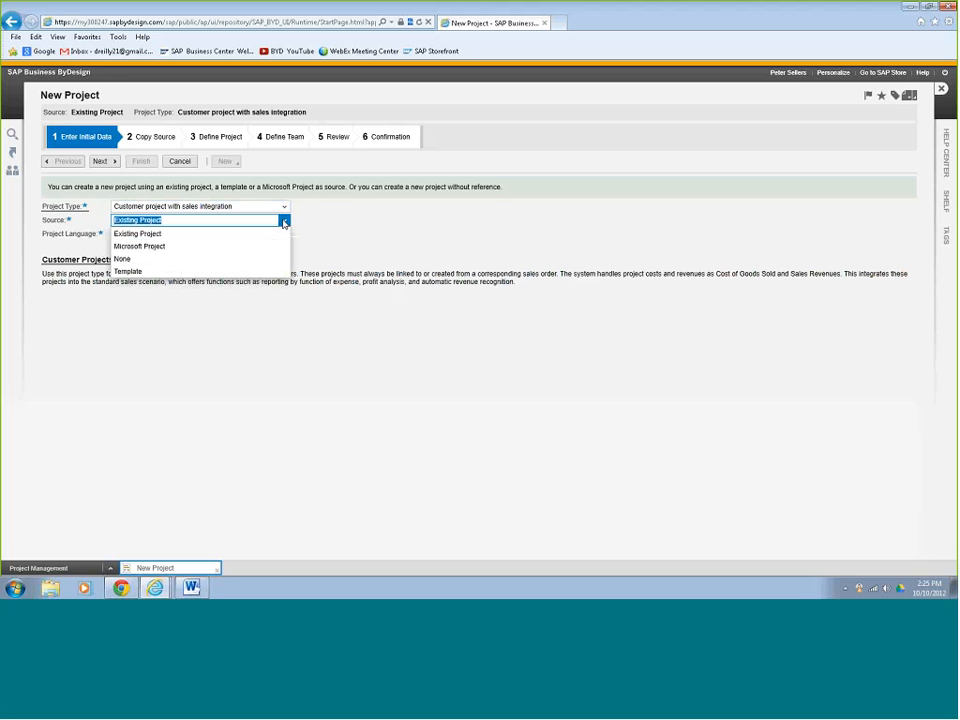
pyautogui.click(253, 273)
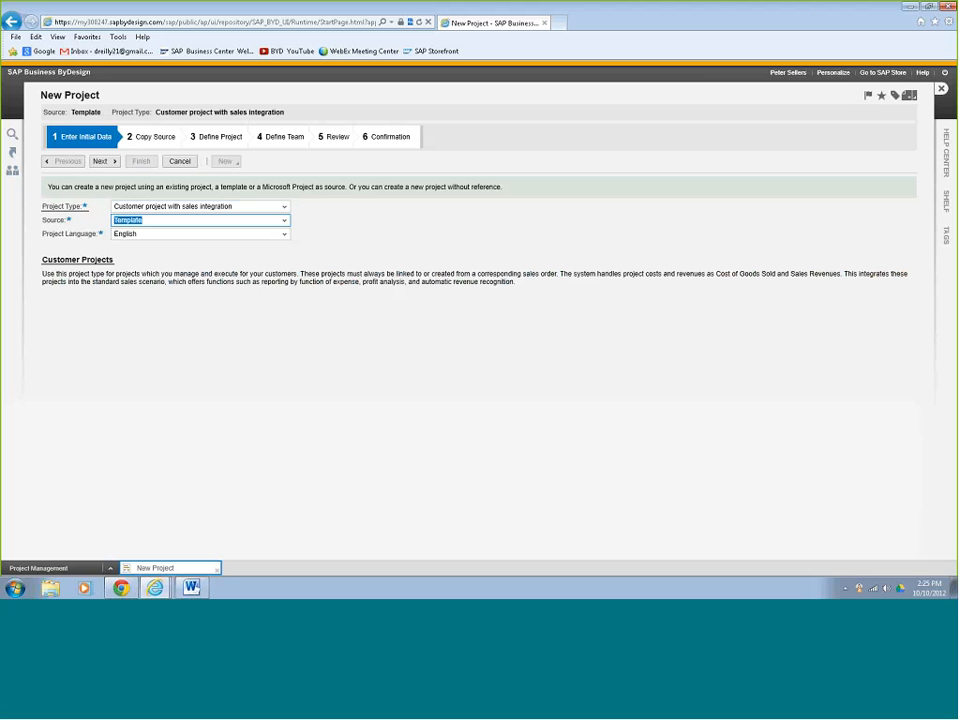
pyautogui.click(108, 162)
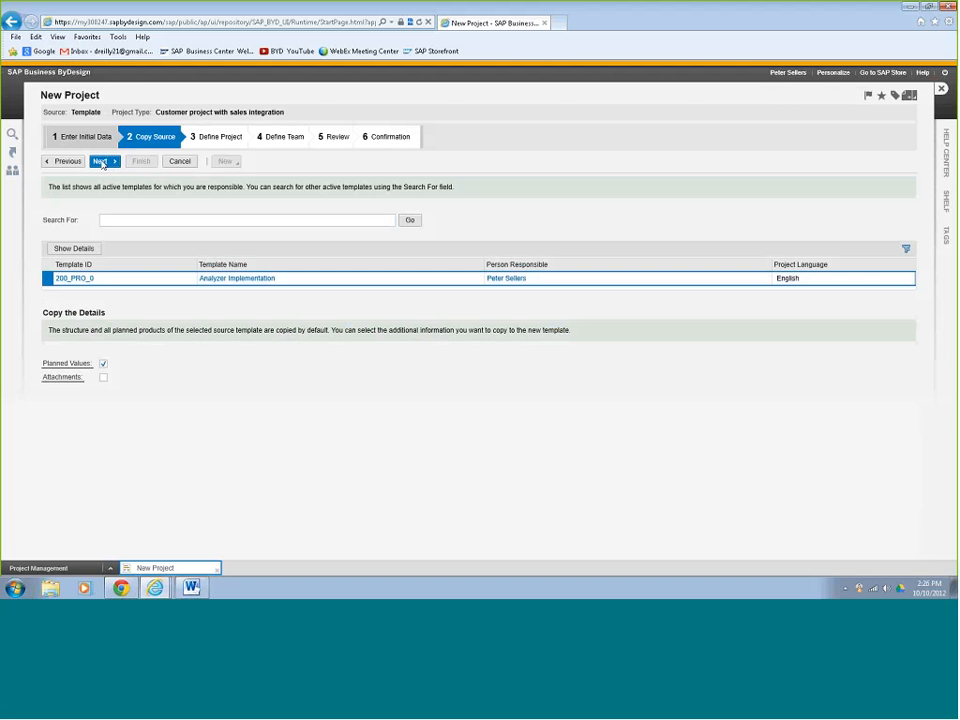
pyautogui.click(103, 379)
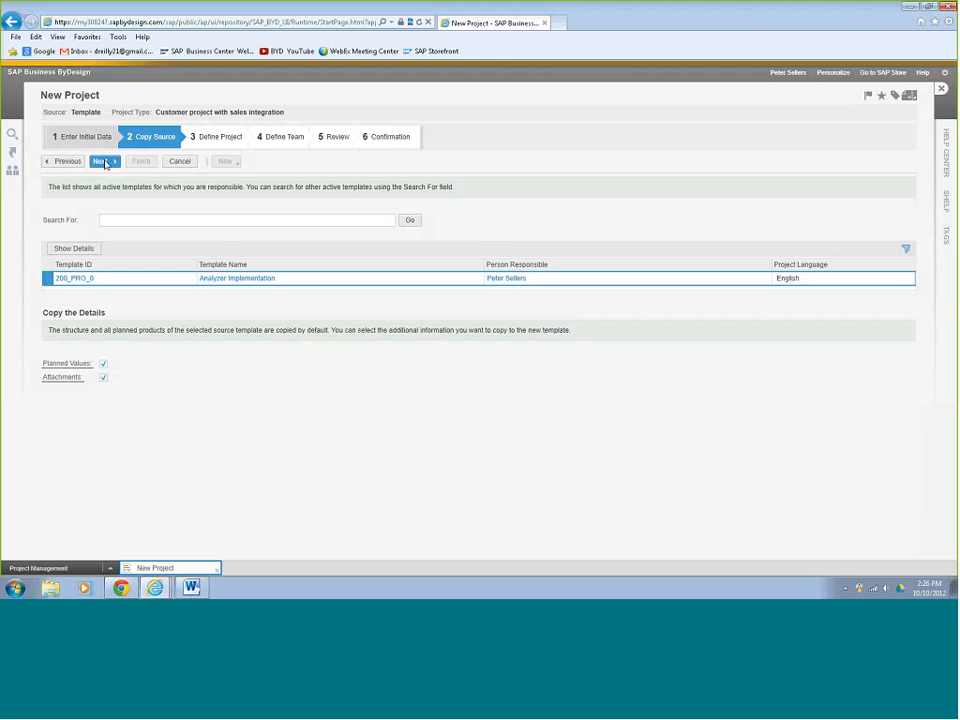
pyautogui.click(103, 161)
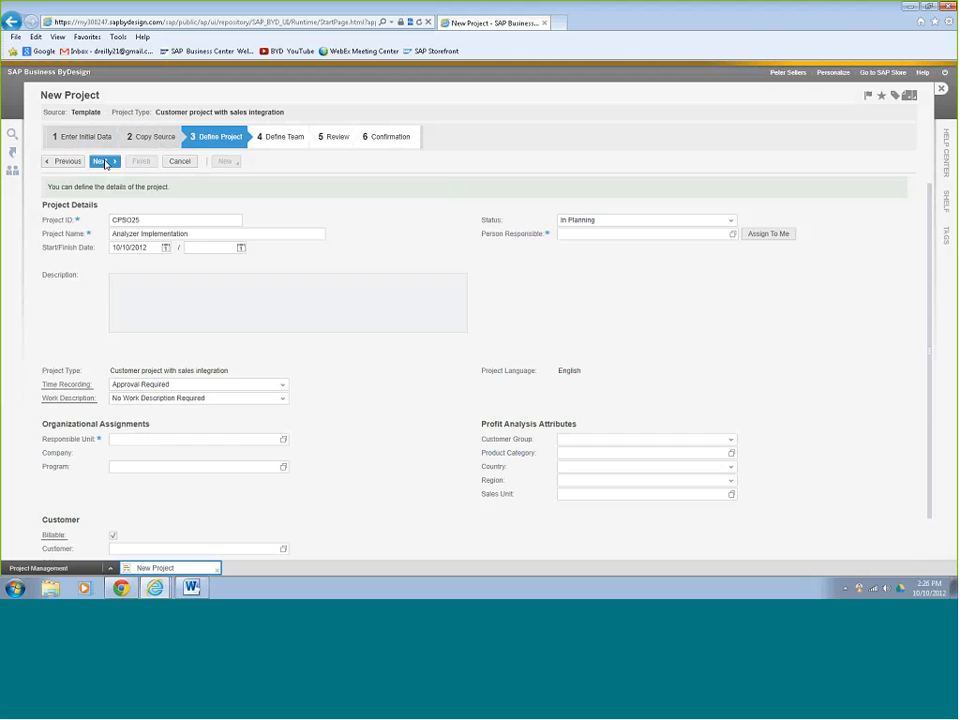
# Set project ID PROJECT1212X, assign yourself, and describe it 'Analyzer implementation for William & Sons'.
pyautogui.click(141, 220)
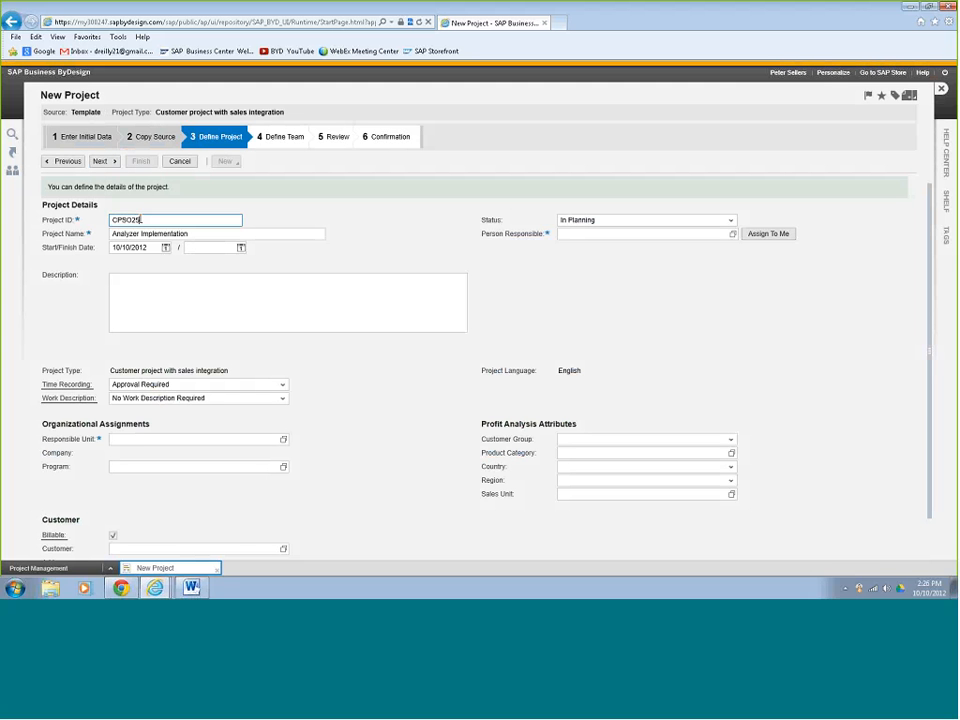
pyautogui.moveTo(141, 220); pyautogui.dragTo(95, 221)
pyautogui.write('Projecc')
pyautogui.write('1212X')
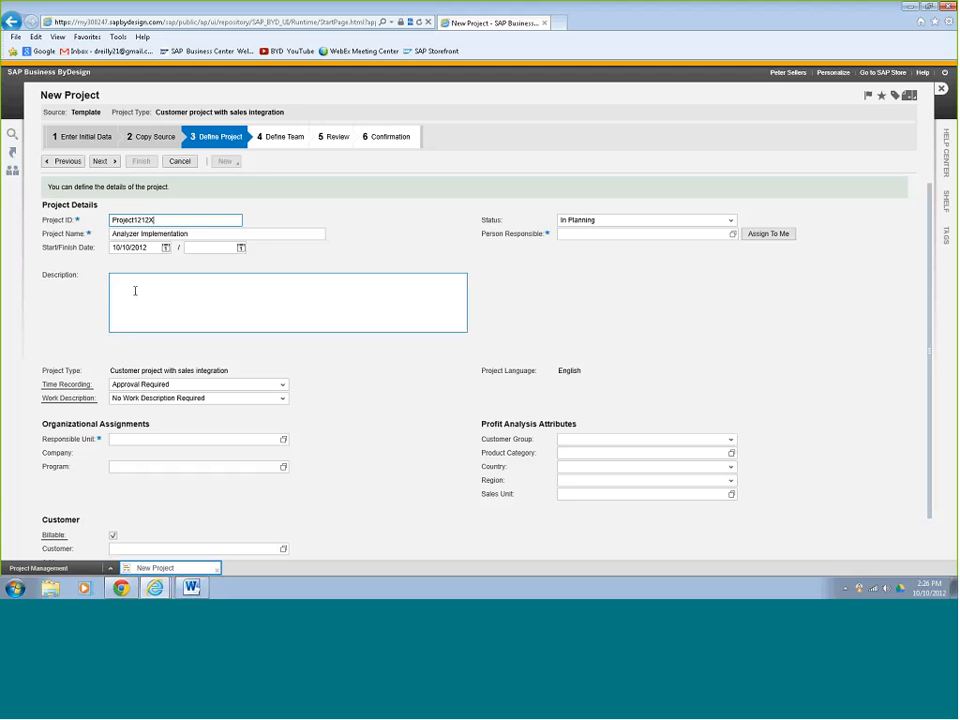
pyautogui.click(773, 237)
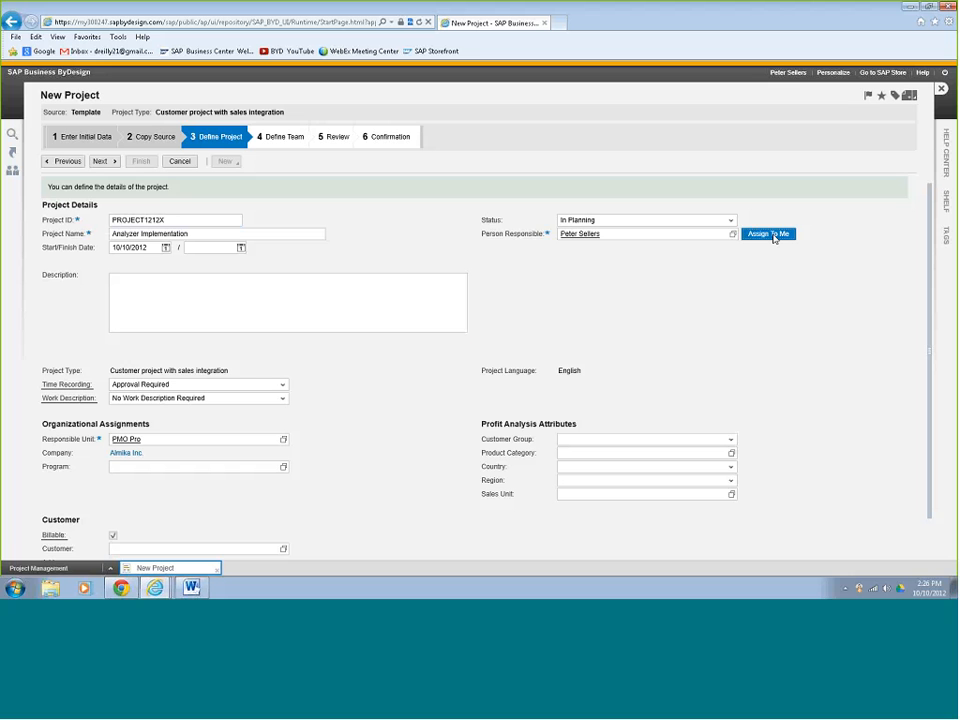
pyautogui.click(360, 310)
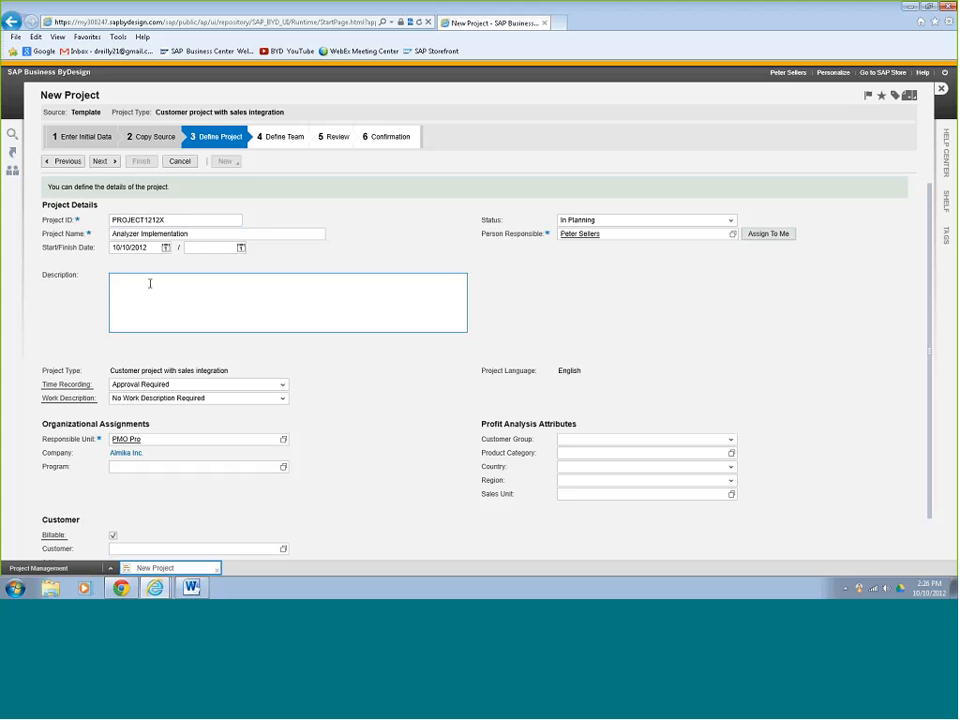
pyautogui.write('Analyzer implementation for William & Sons')
# Link customer William & Sons and sales unit Sales Canton (East) to the project.
pyautogui.scroll(-1, 196, 515)
pyautogui.click(196, 512)
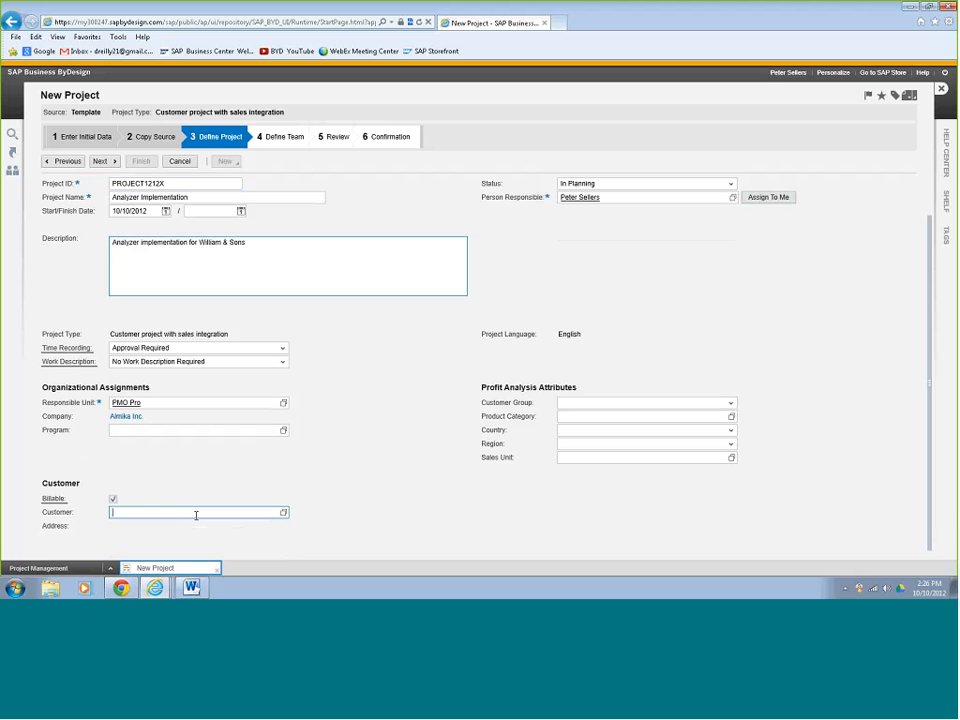
pyautogui.write('will')
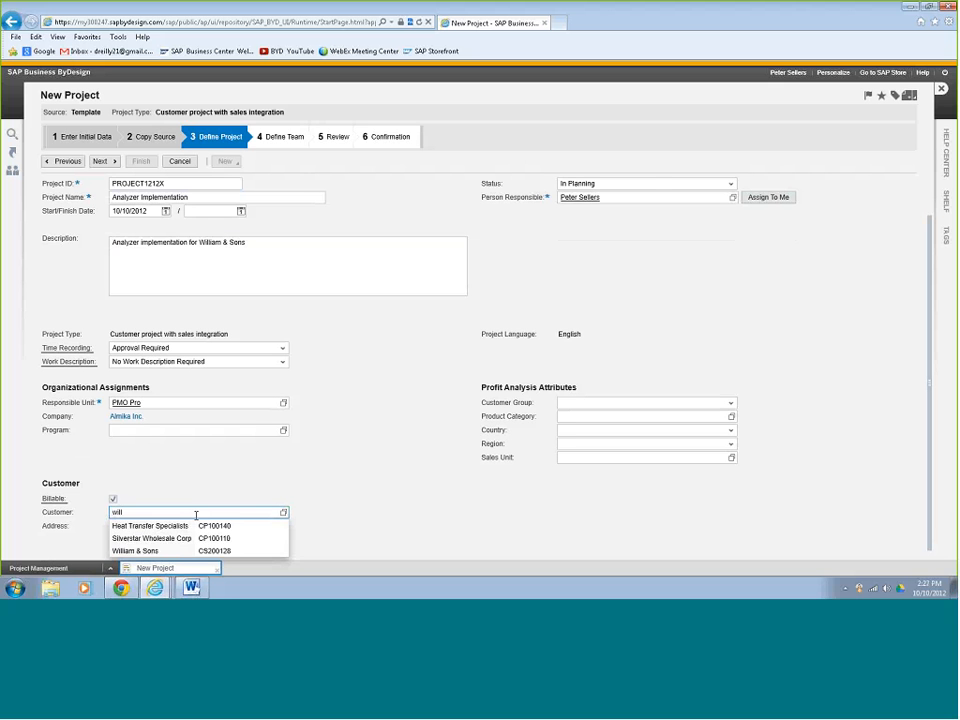
pyautogui.press('BackSpace')
pyautogui.press('BackSpace')
pyautogui.press('BackSpace')
pyautogui.press('BackSpace')
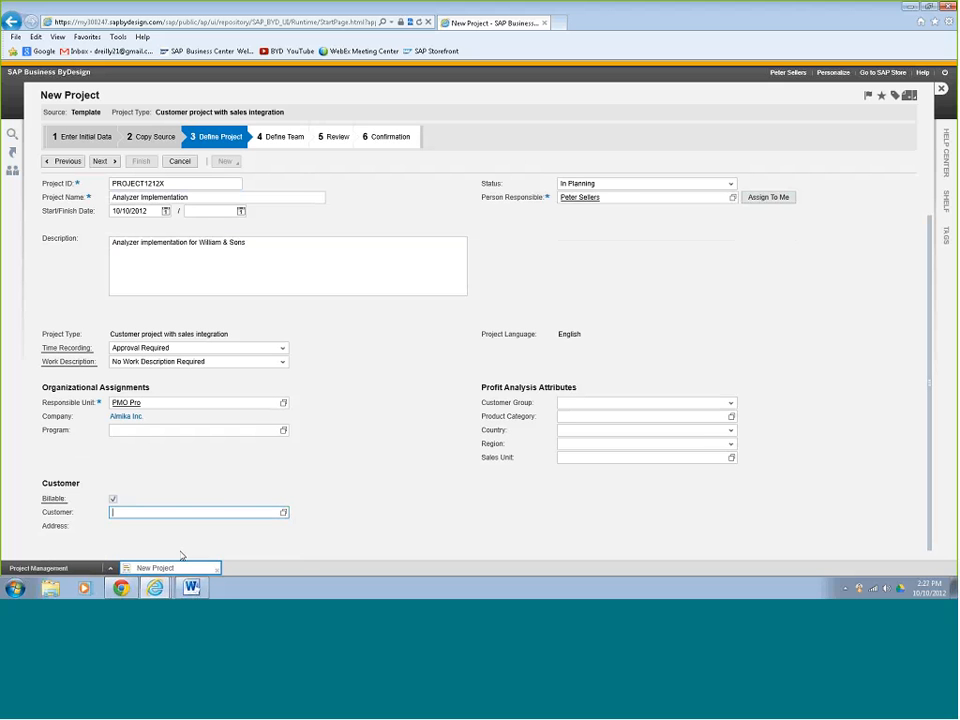
pyautogui.click(732, 458)
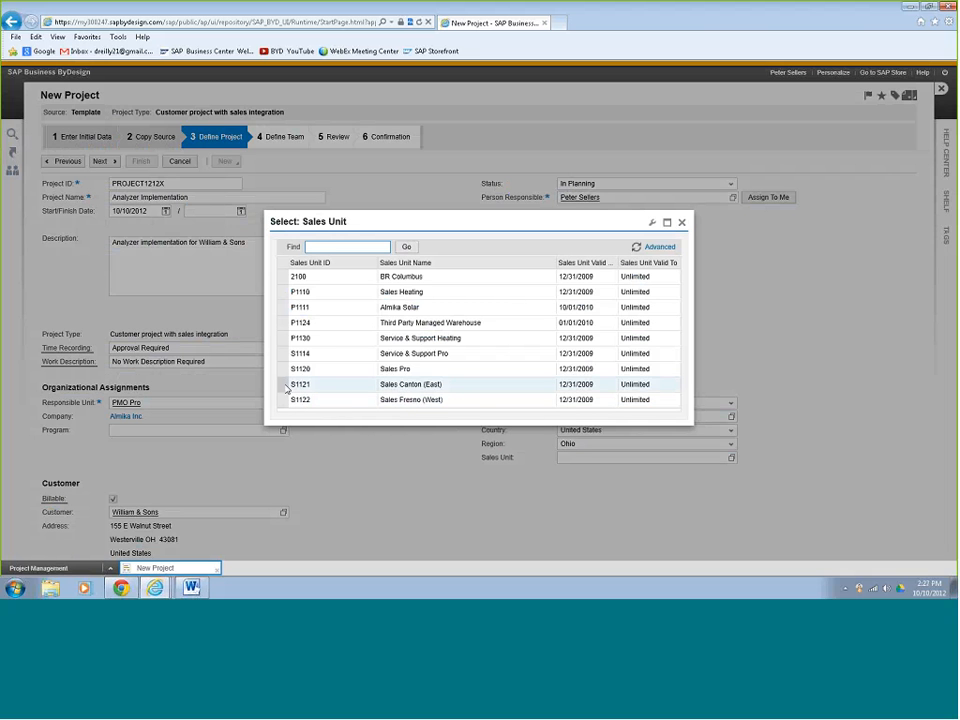
pyautogui.click(284, 384)
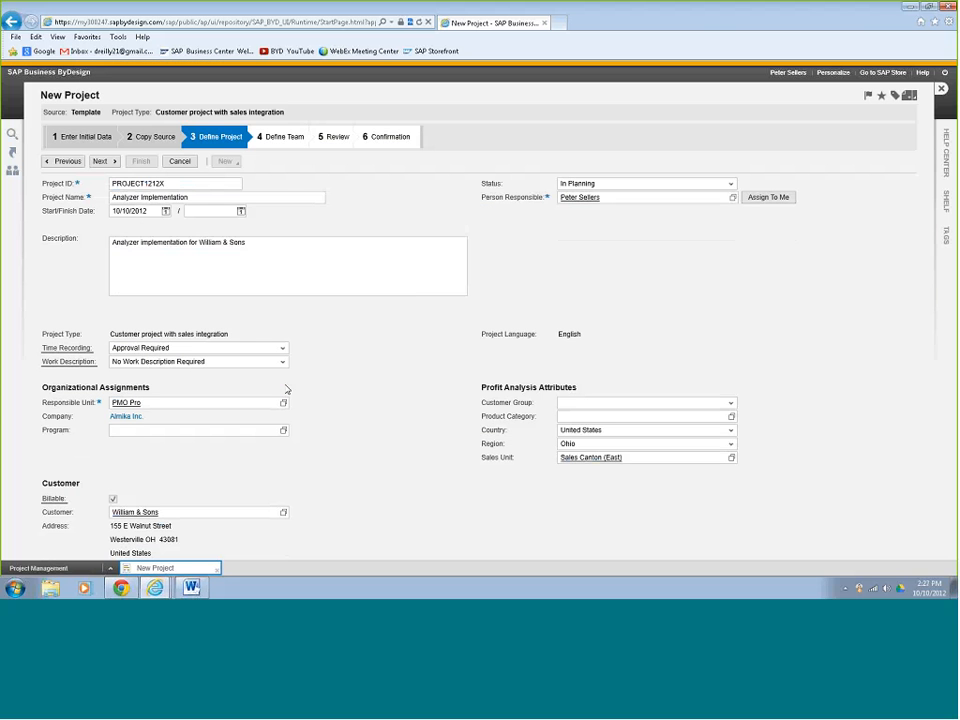
pyautogui.click(104, 161)
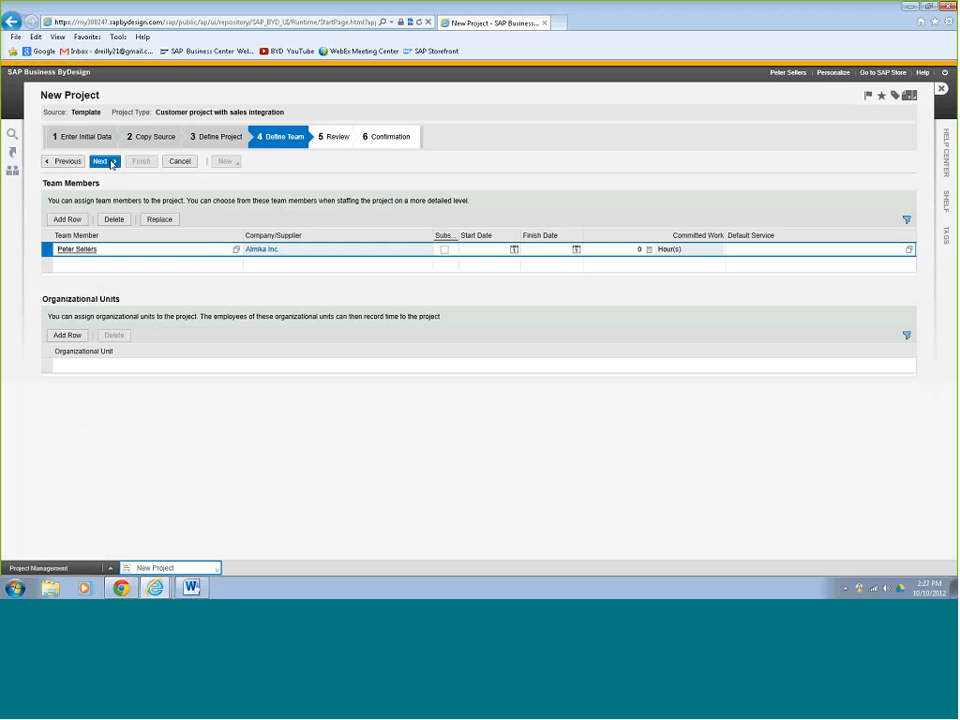
# Keep the default team and finish the wizard to create PROJECT1212X, then close it.
pyautogui.click(108, 162)
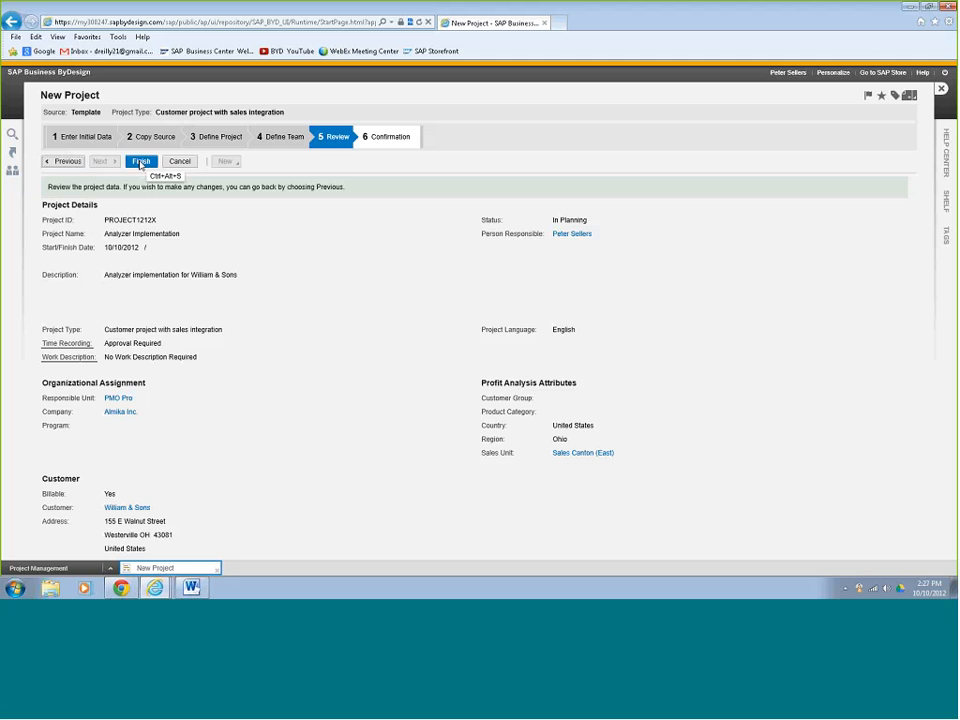
pyautogui.click(141, 162)
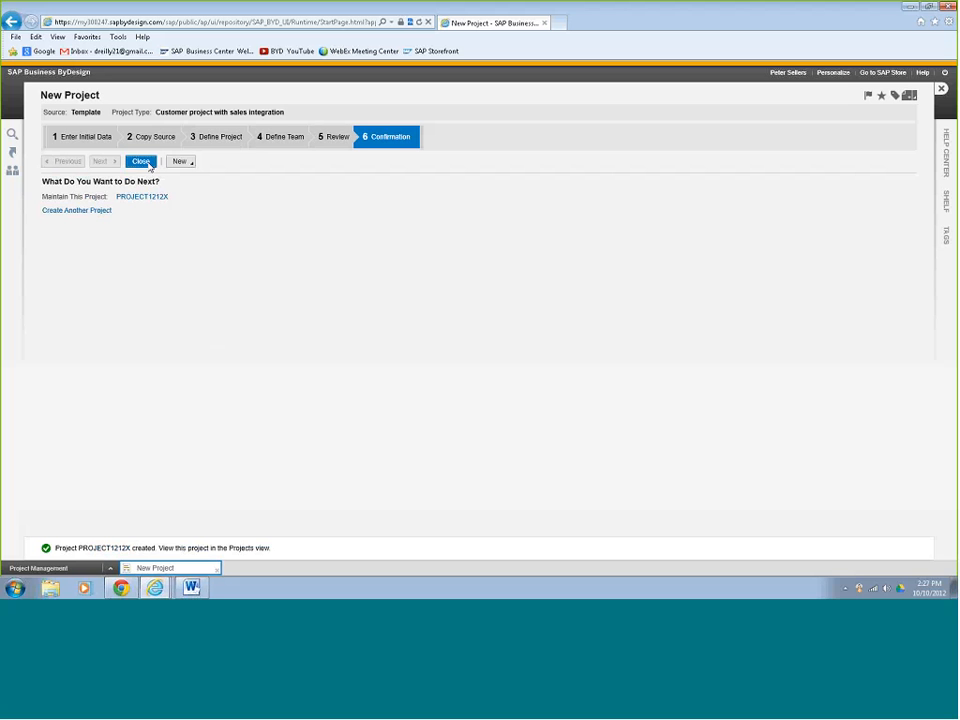
pyautogui.click(141, 162)
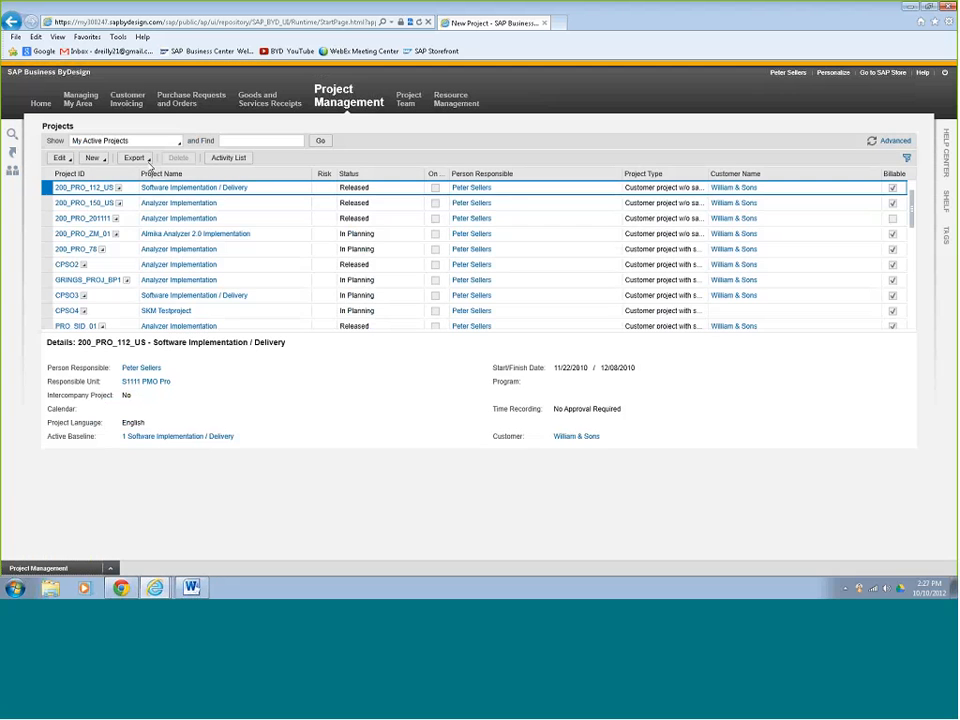
# Refresh the projects list, select PROJECT1212X and open its plan for editing.
pyautogui.click(872, 143)
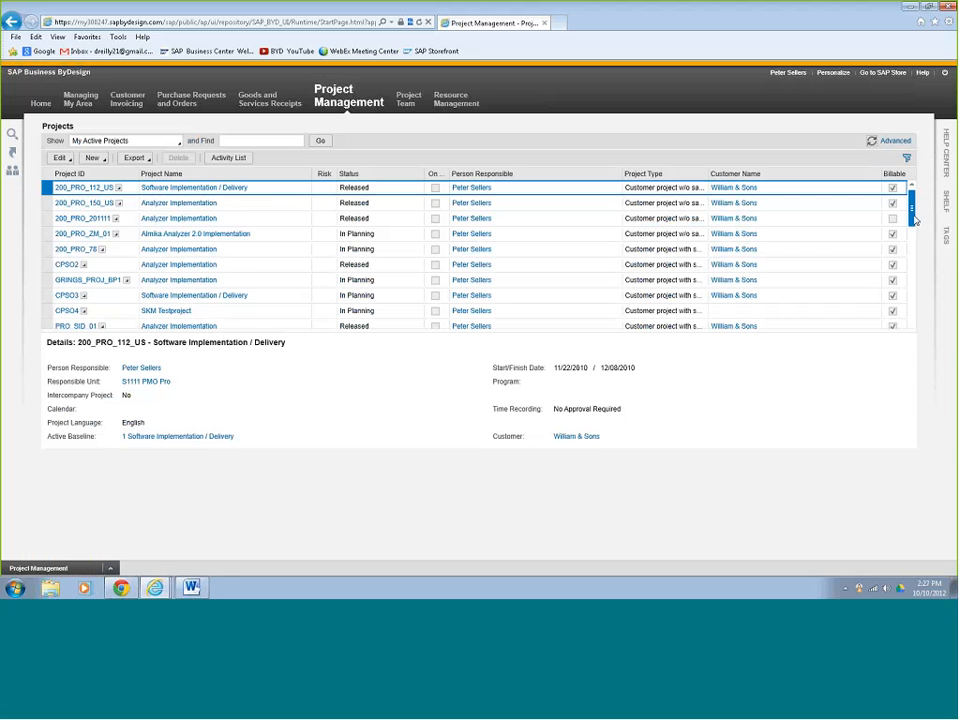
pyautogui.moveTo(911, 225); pyautogui.dragTo(912, 312)
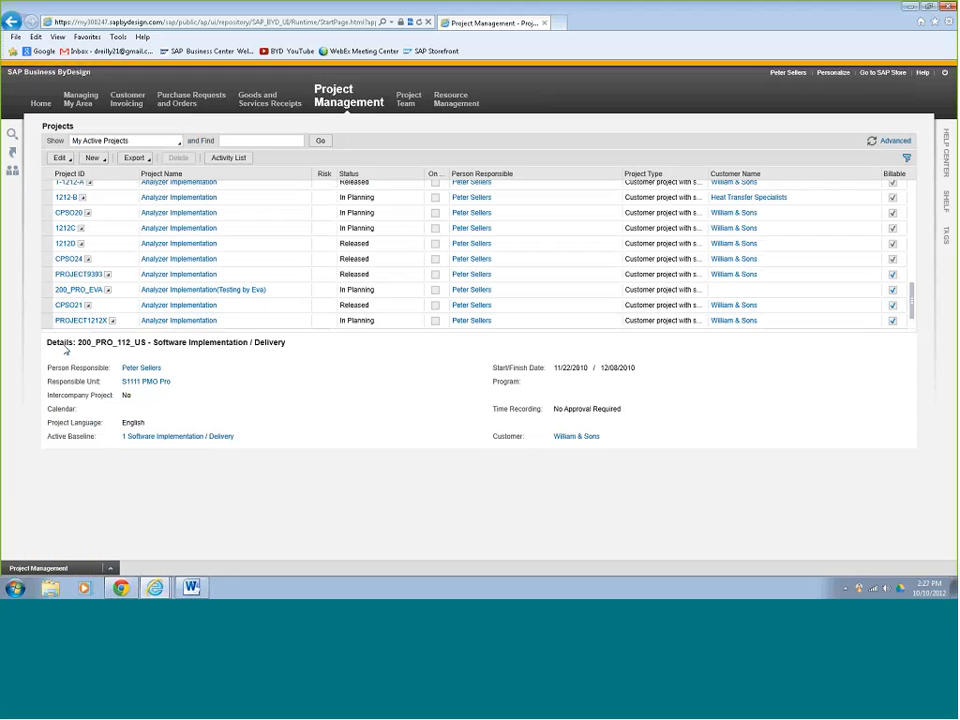
pyautogui.click(48, 322)
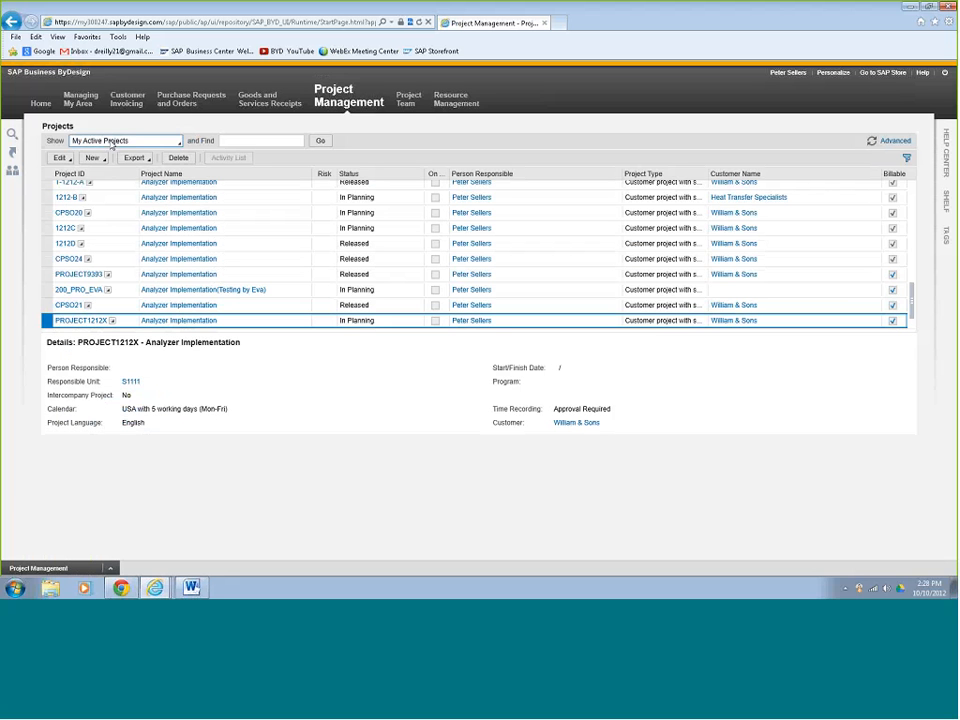
pyautogui.click(62, 159)
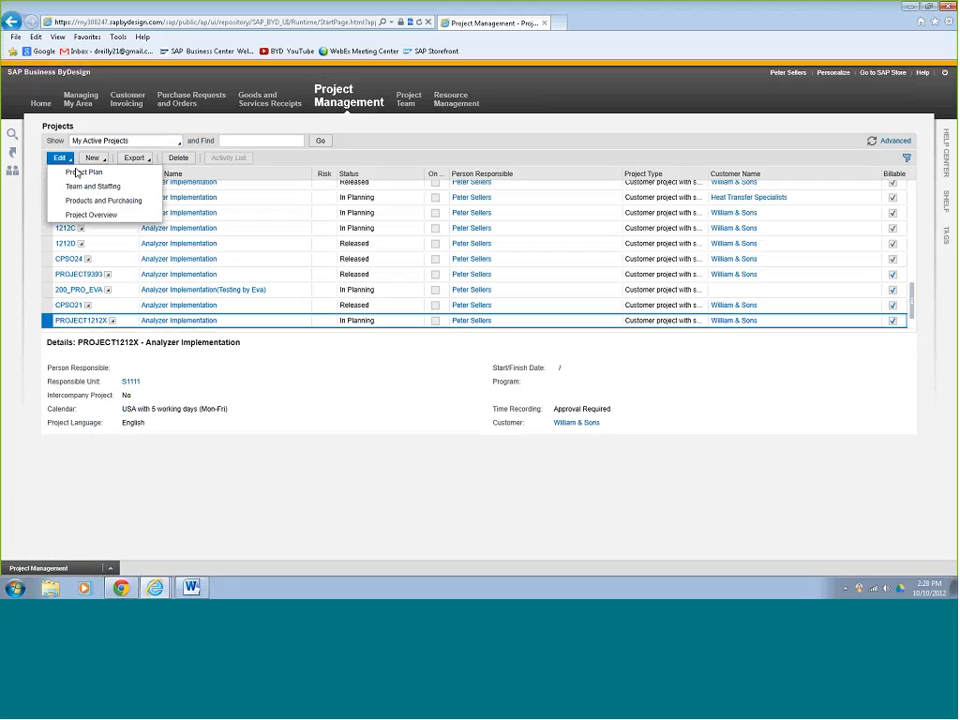
pyautogui.click(76, 172)
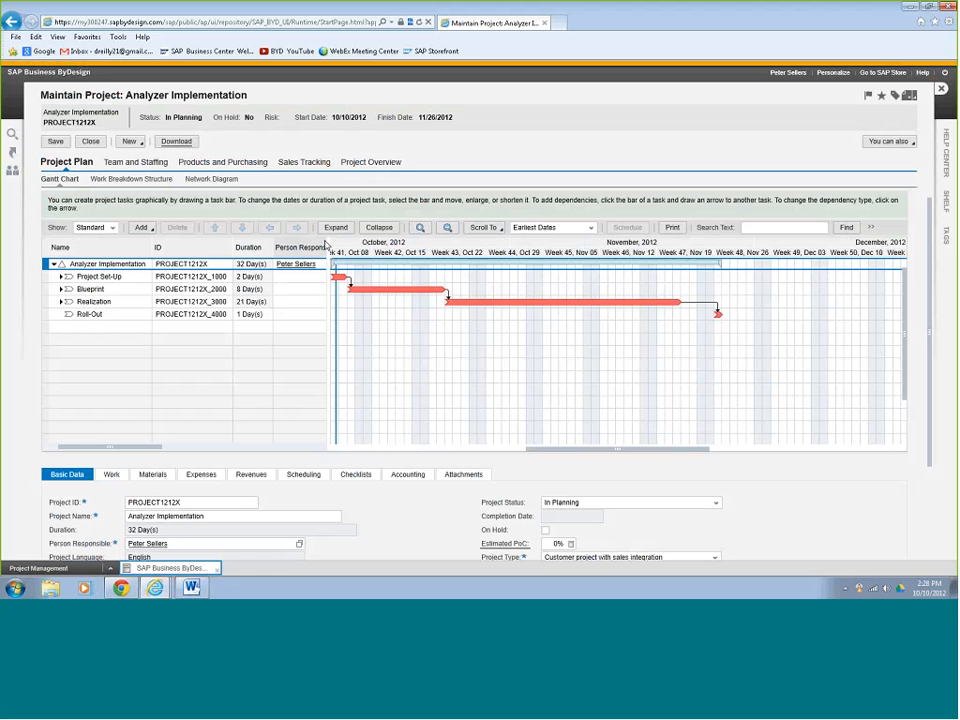
# Expand all tasks in the plan and widen the task table and Status column.
pyautogui.moveTo(325, 244); pyautogui.dragTo(418, 245)
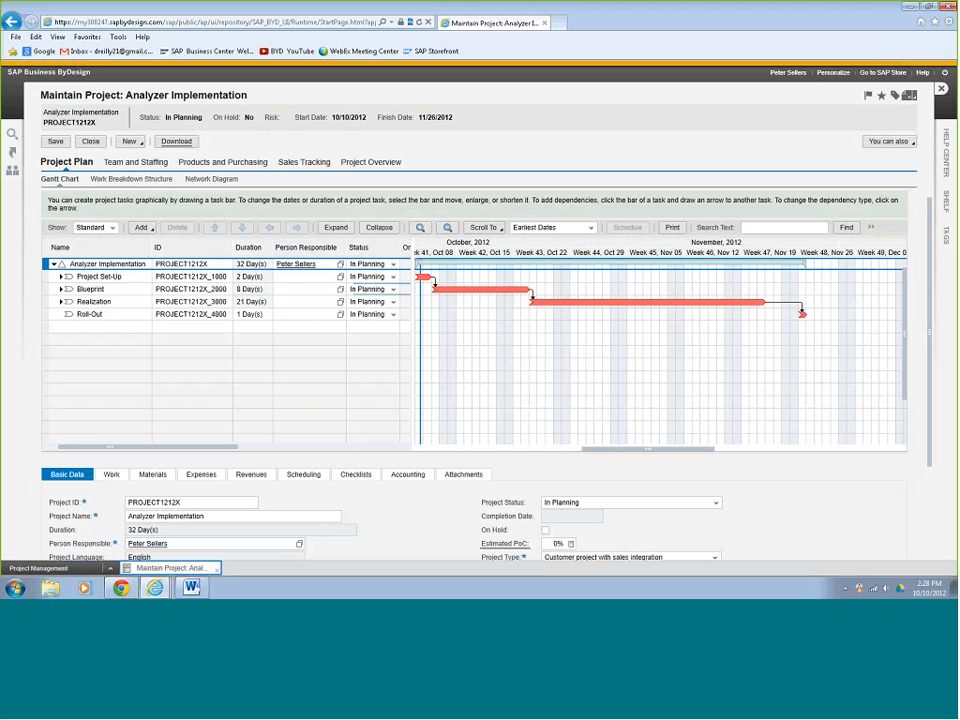
pyautogui.click(336, 227)
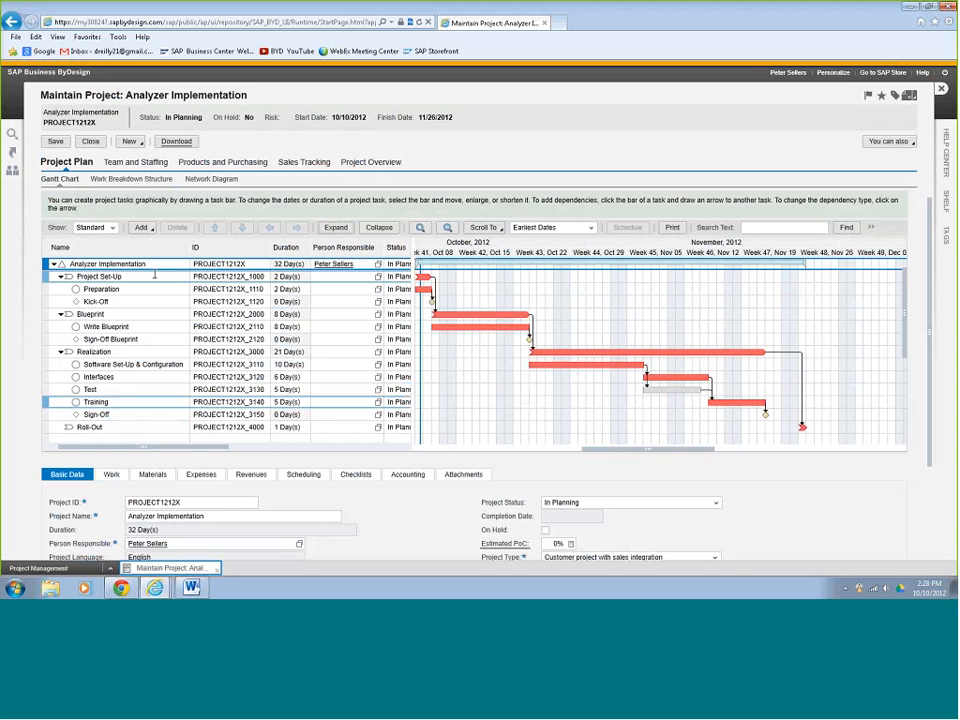
pyautogui.click(50, 301)
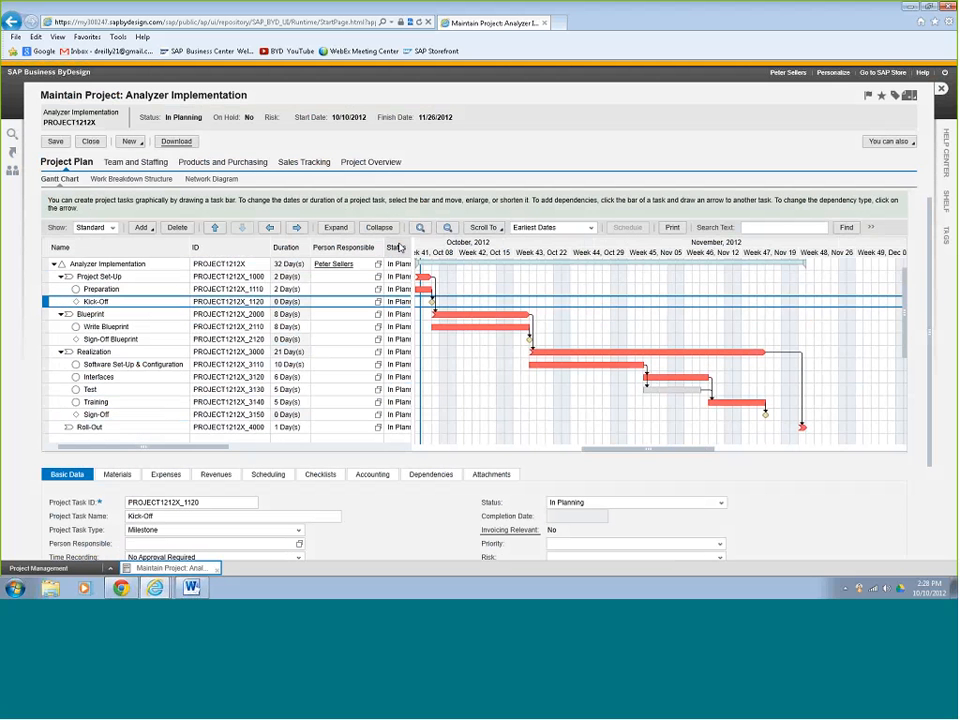
pyautogui.moveTo(414, 248); pyautogui.dragTo(437, 248)
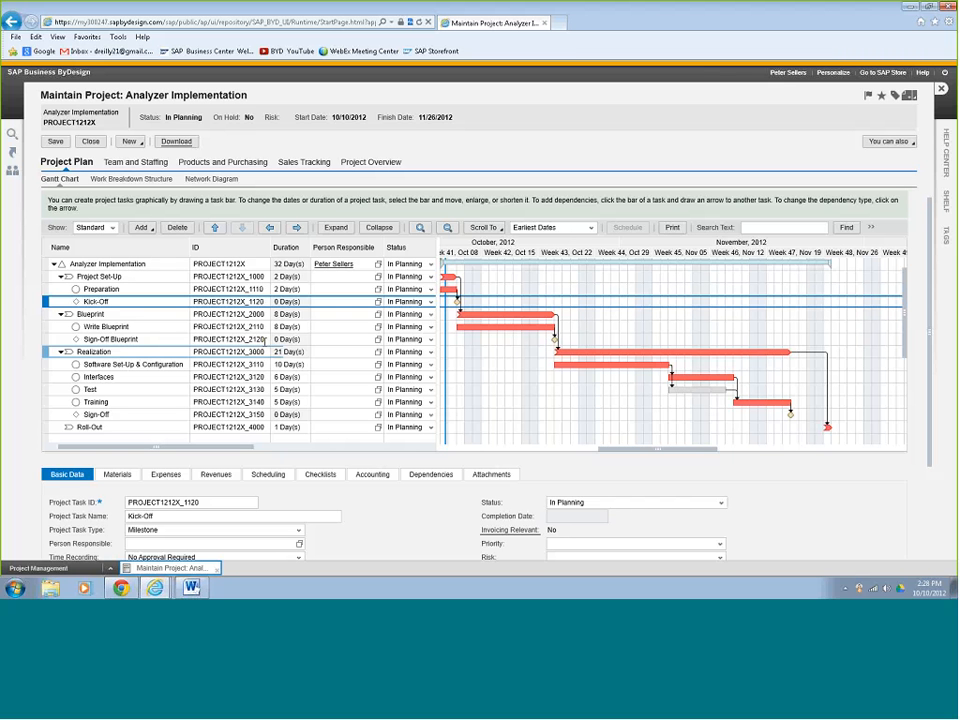
# Shift Write Blueprint later so the project ends 12/03/2012, and select Preparation.
pyautogui.moveTo(483, 327); pyautogui.dragTo(540, 327)
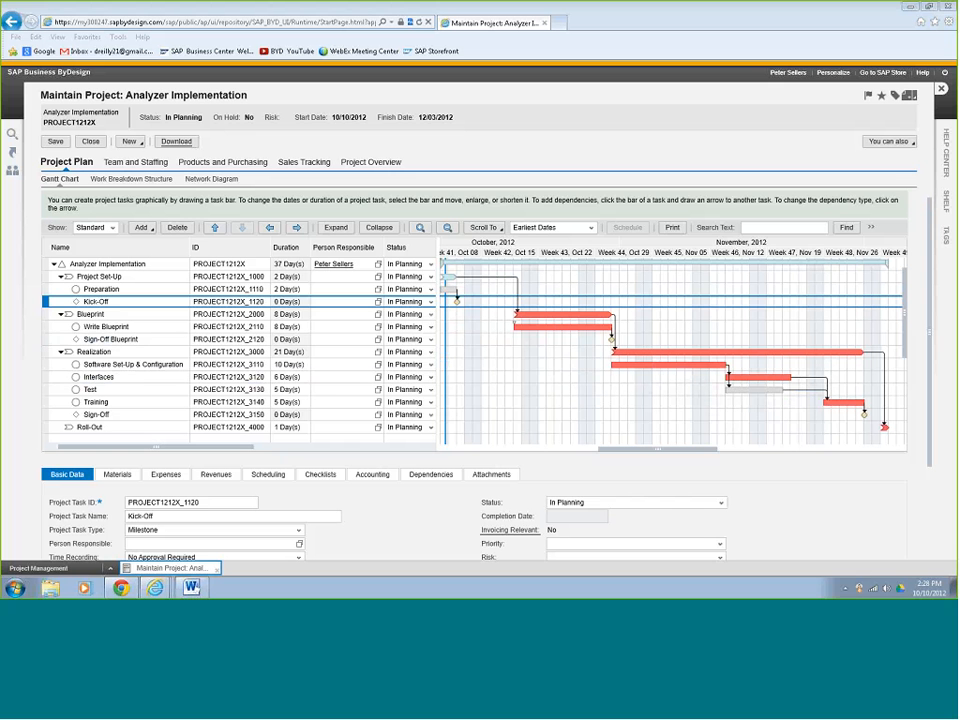
pyautogui.click(44, 289)
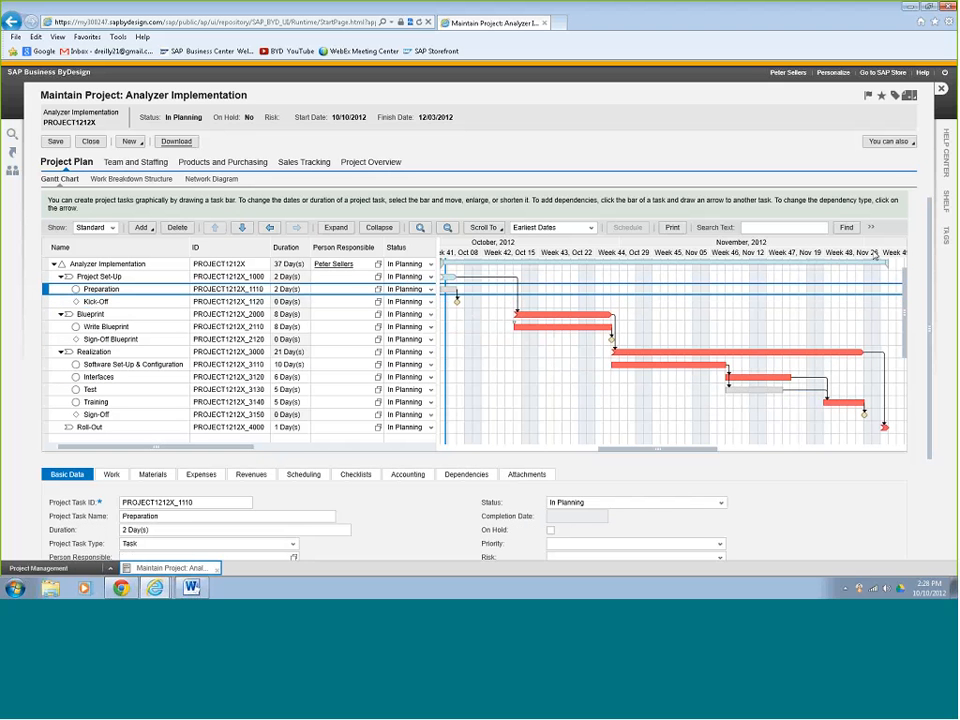
pyautogui.moveTo(930, 258); pyautogui.dragTo(933, 335)
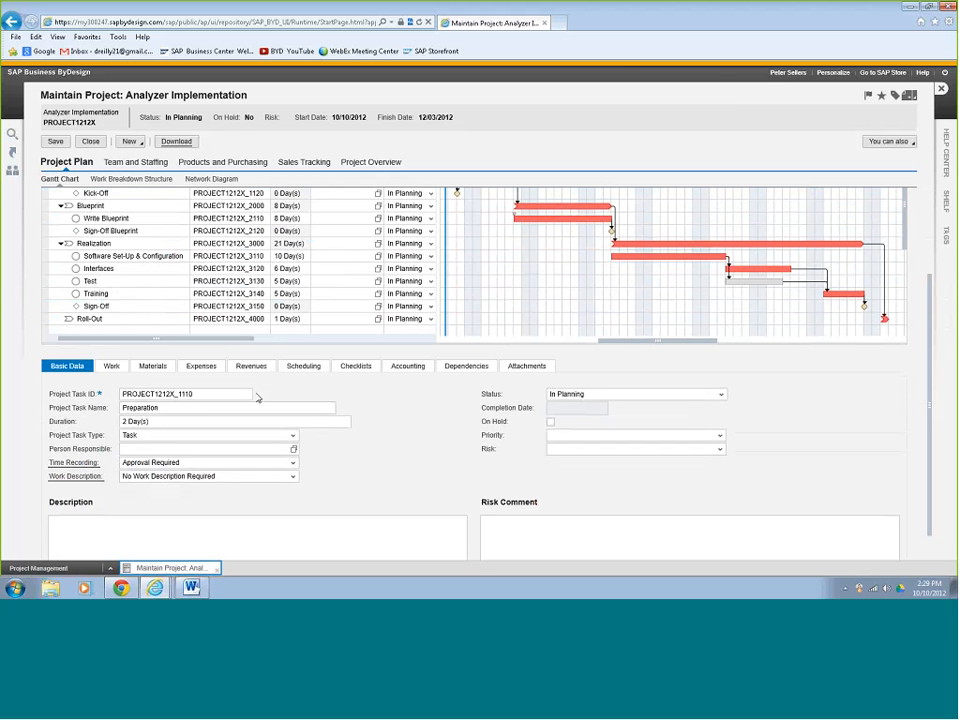
# Check Preparation's 16 h Senior Consultancy work, then view its planned materials.
pyautogui.click(112, 367)
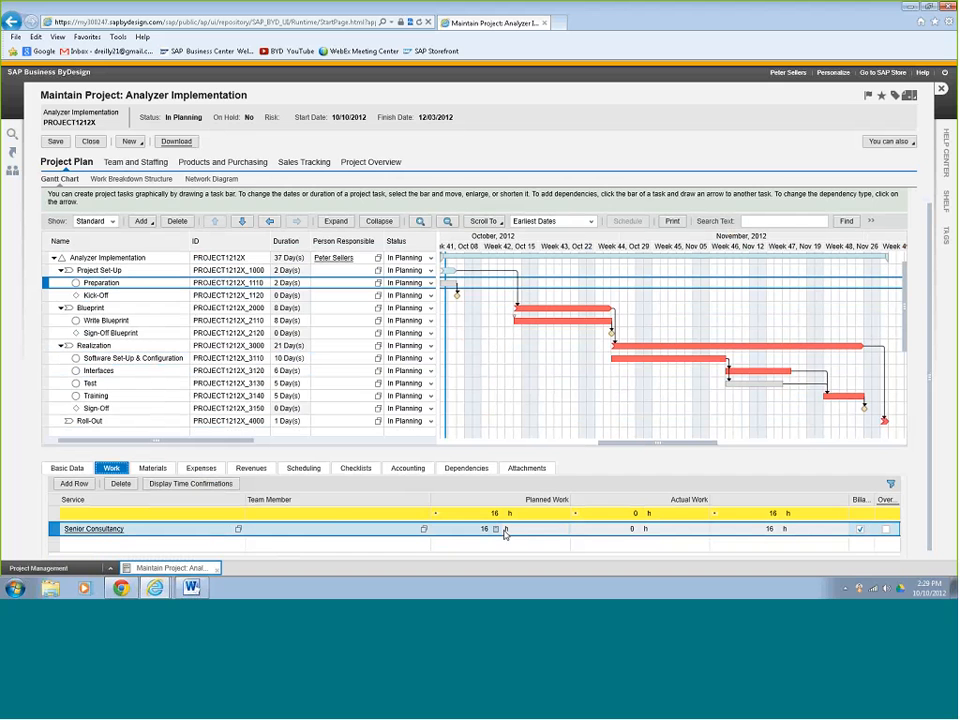
pyautogui.click(156, 469)
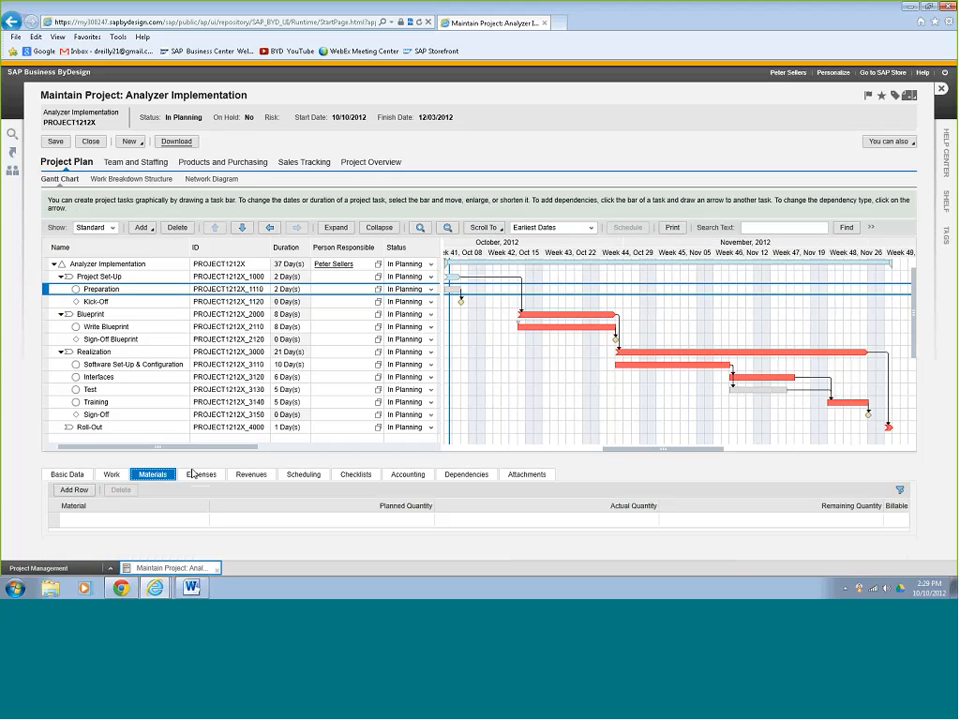
# Add material Monitor (17 Inch) with planned quantity 1 to Preparation.
pyautogui.click(78, 492)
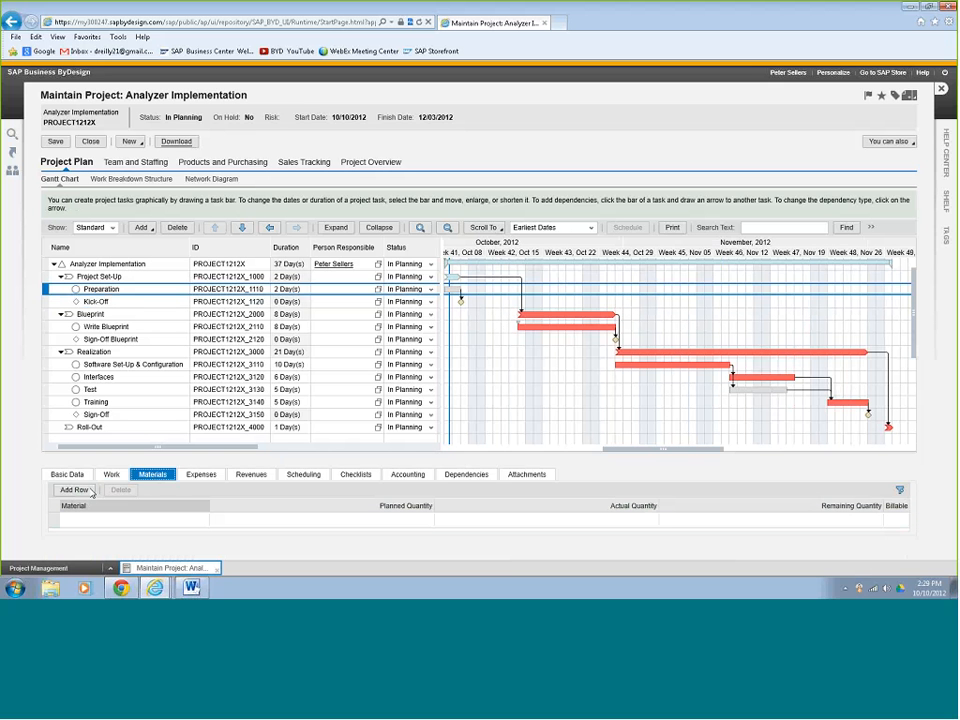
pyautogui.click(92, 516)
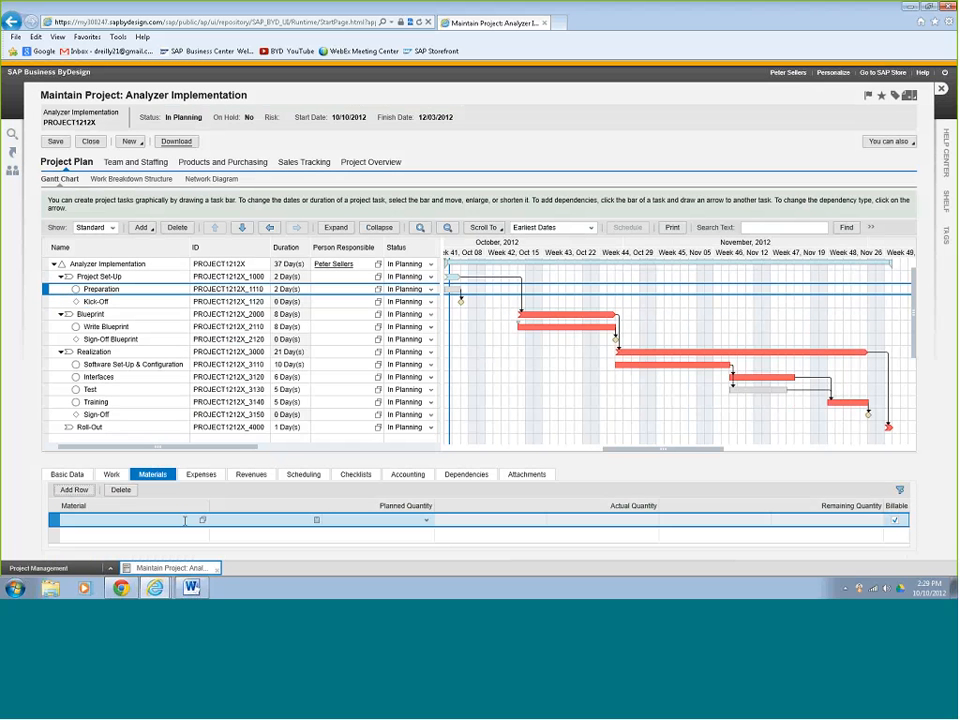
pyautogui.write('moni')
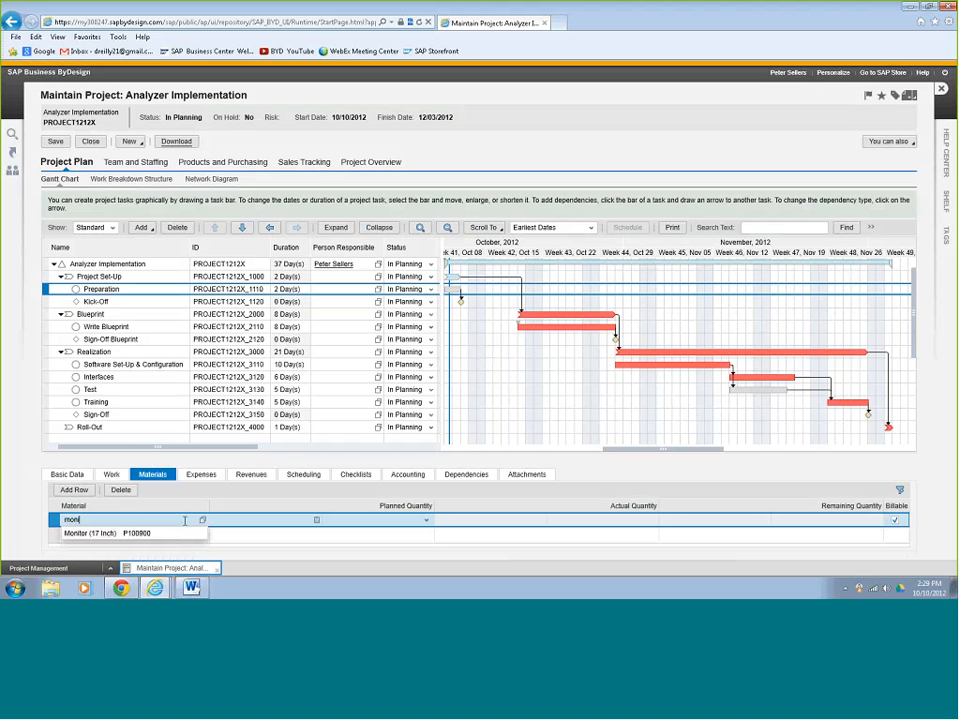
pyautogui.click(115, 535)
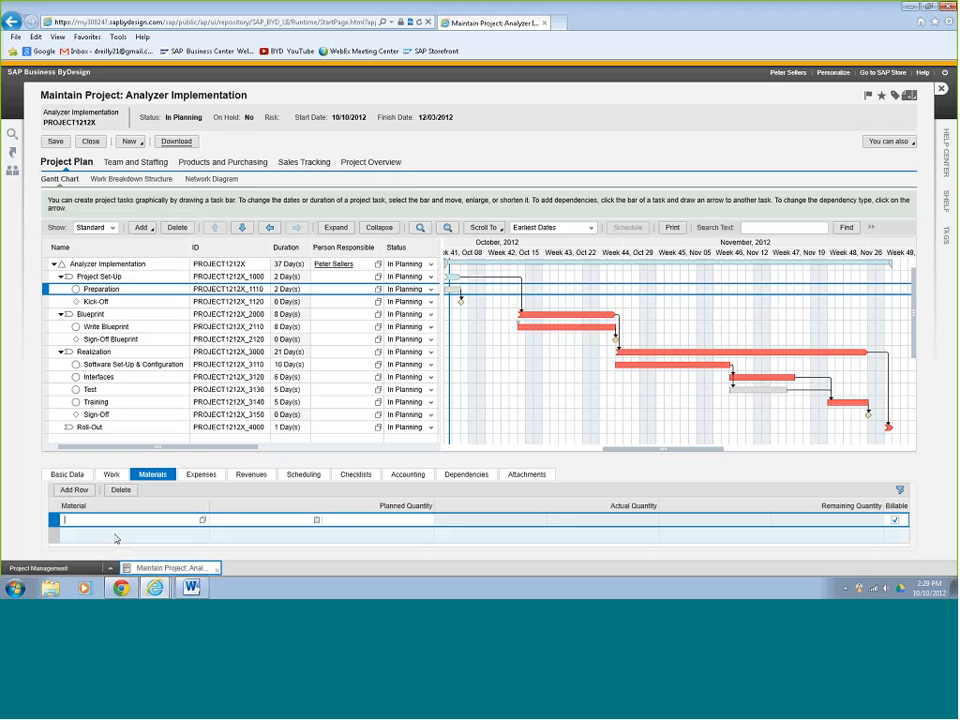
pyautogui.click(317, 520)
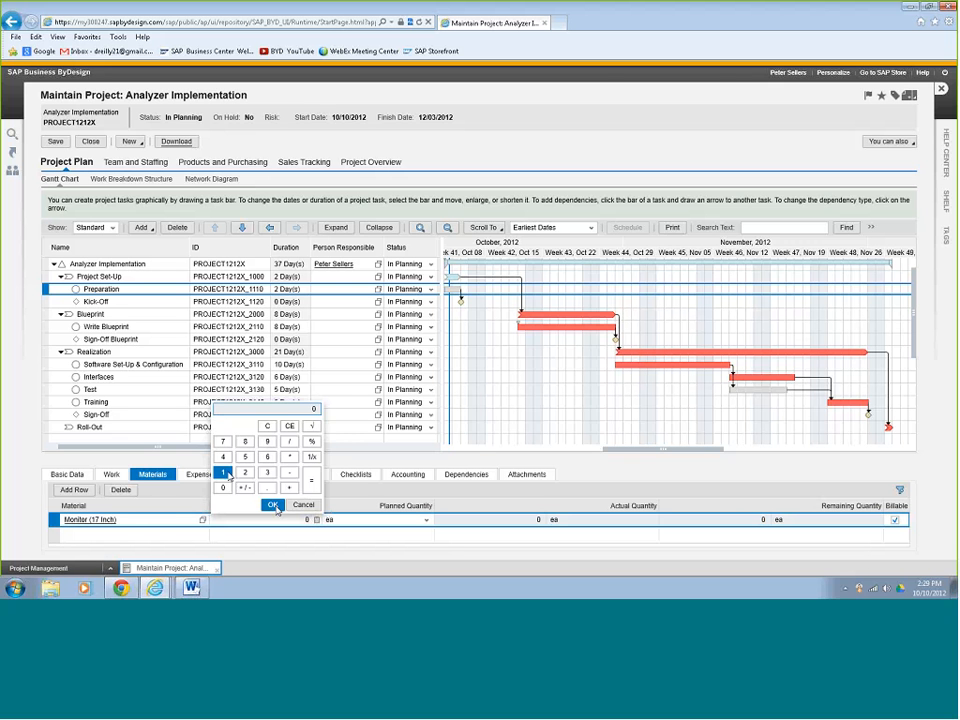
pyautogui.click(274, 505)
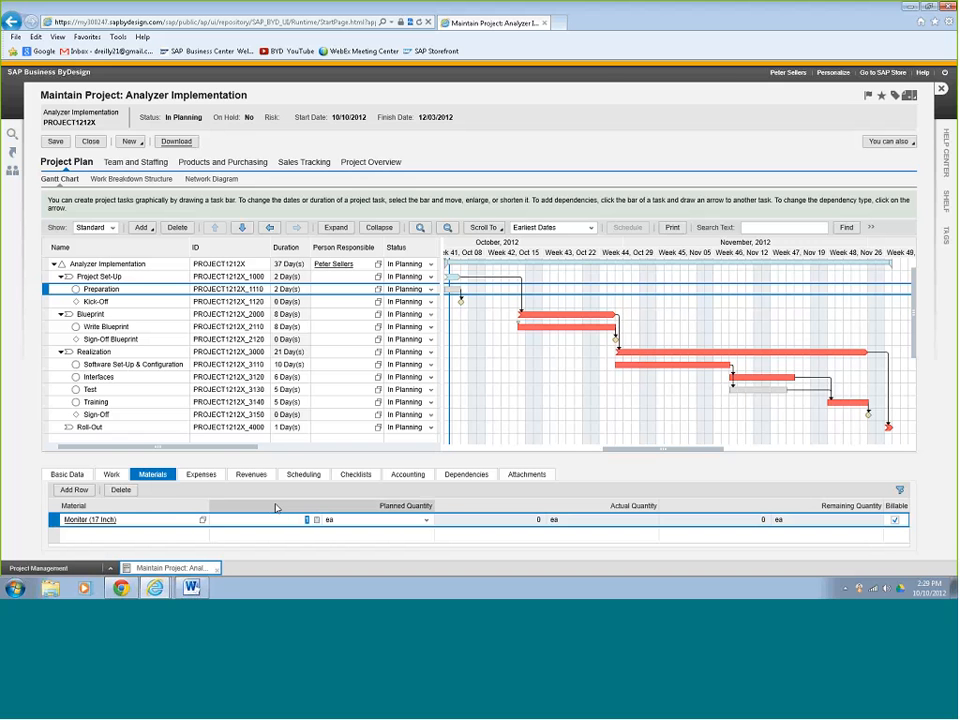
pyautogui.click(201, 474)
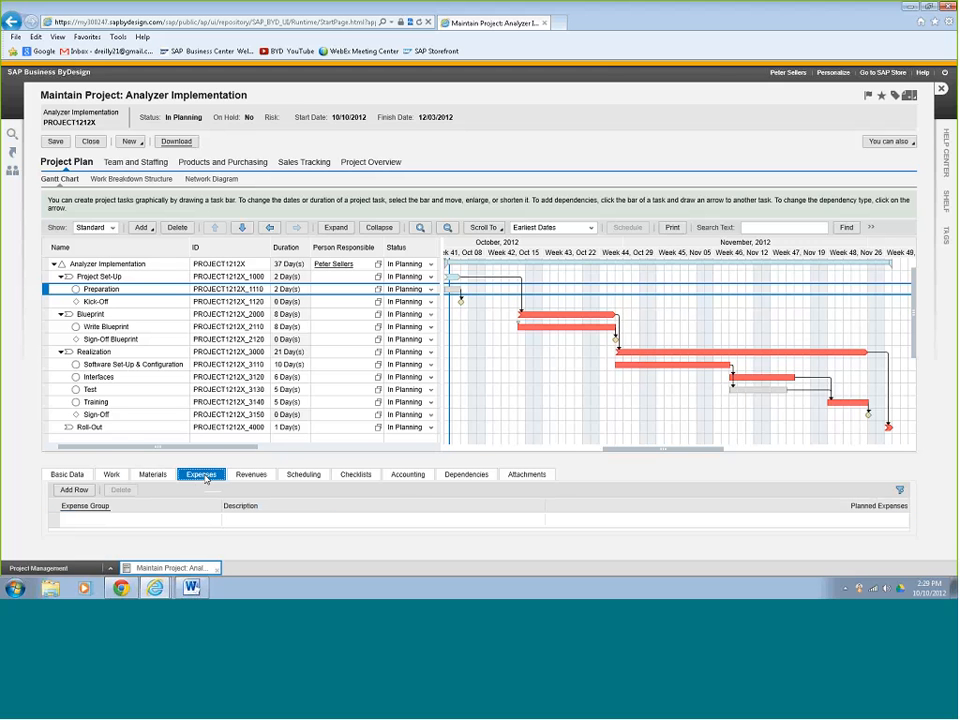
# Add a 500.00 USD lodging expense under A-7100 - Travel expenses (general).
pyautogui.click(69, 492)
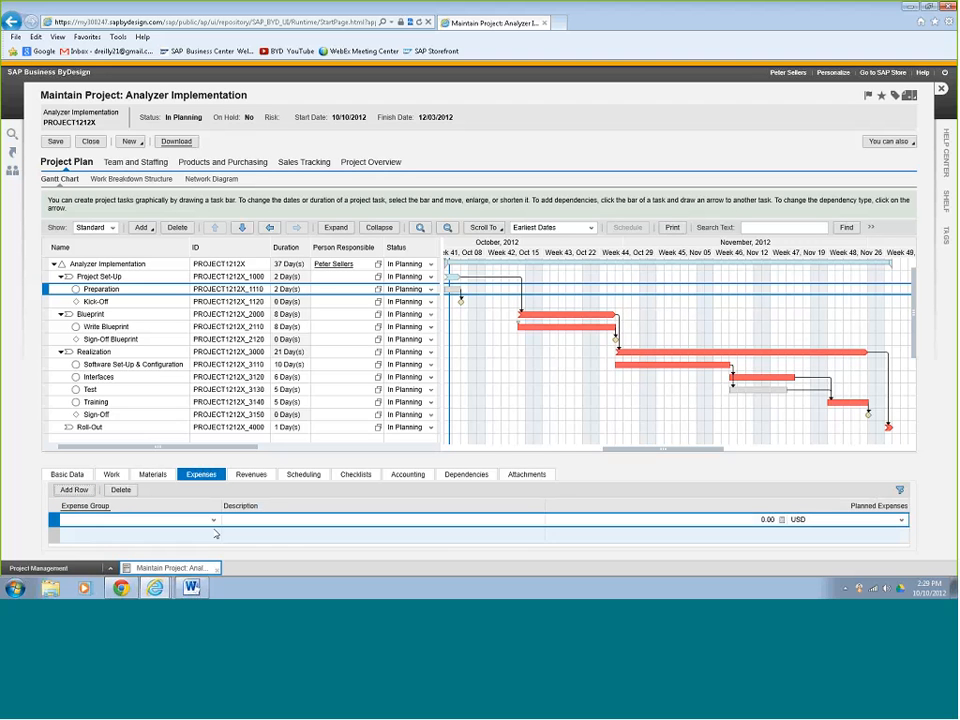
pyautogui.click(164, 521)
pyautogui.write('tr')
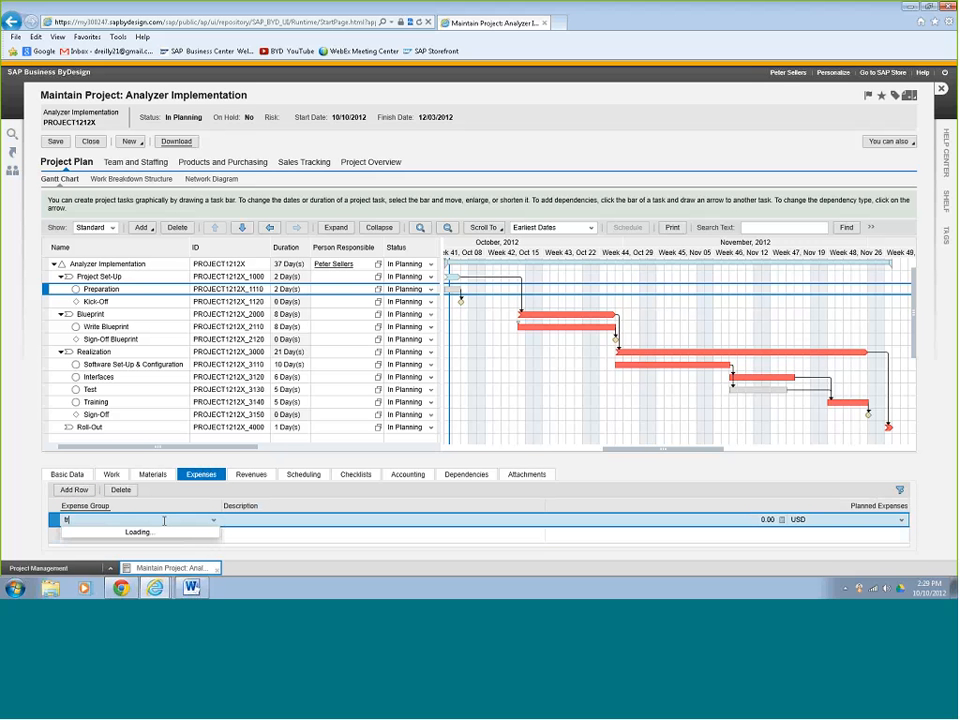
pyautogui.write('a')
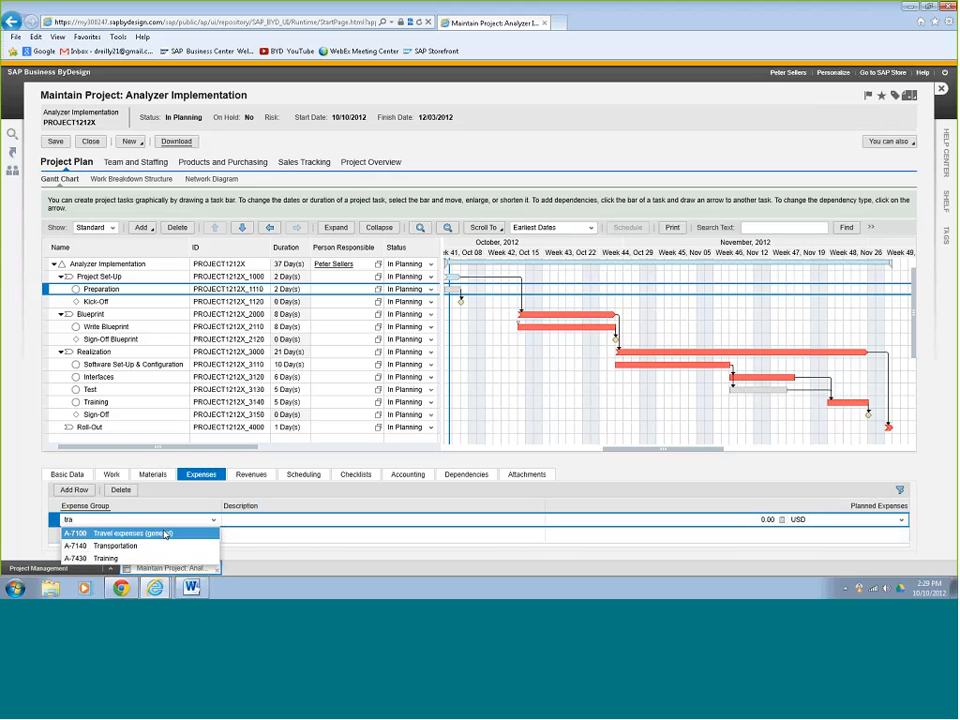
pyautogui.click(165, 534)
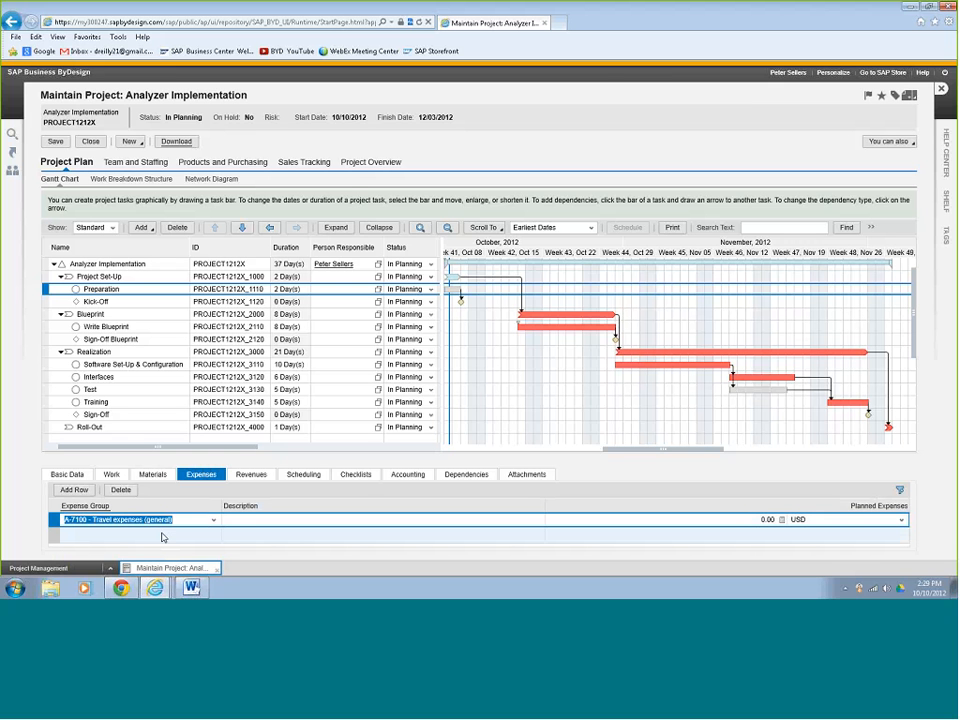
pyautogui.click(255, 520)
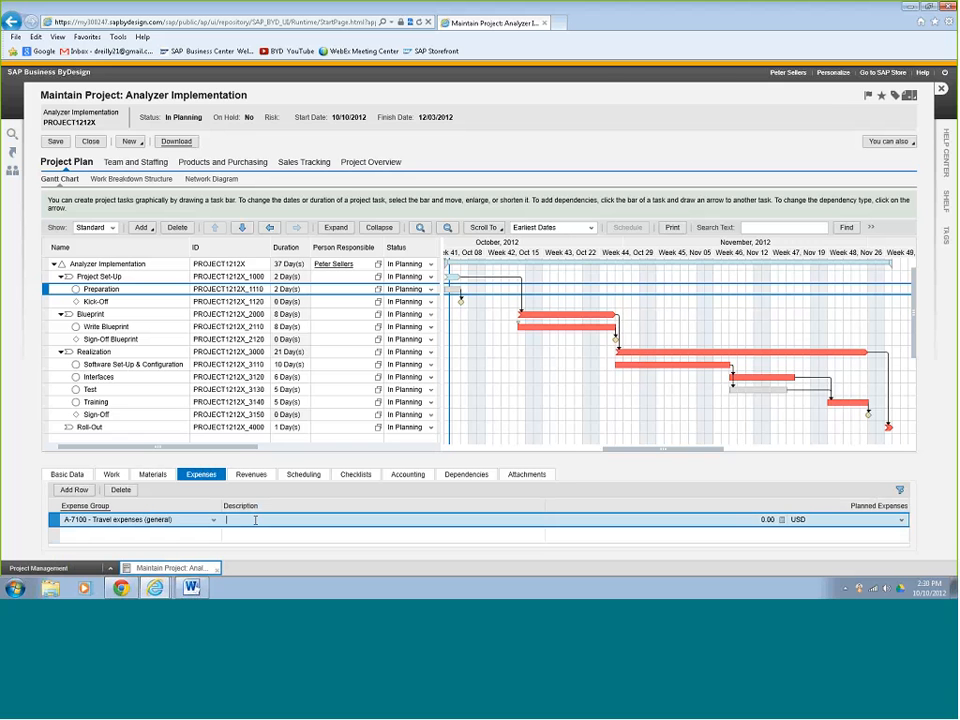
pyautogui.write('t')
pyautogui.write('odgin')
pyautogui.write('g')
pyautogui.click(782, 520)
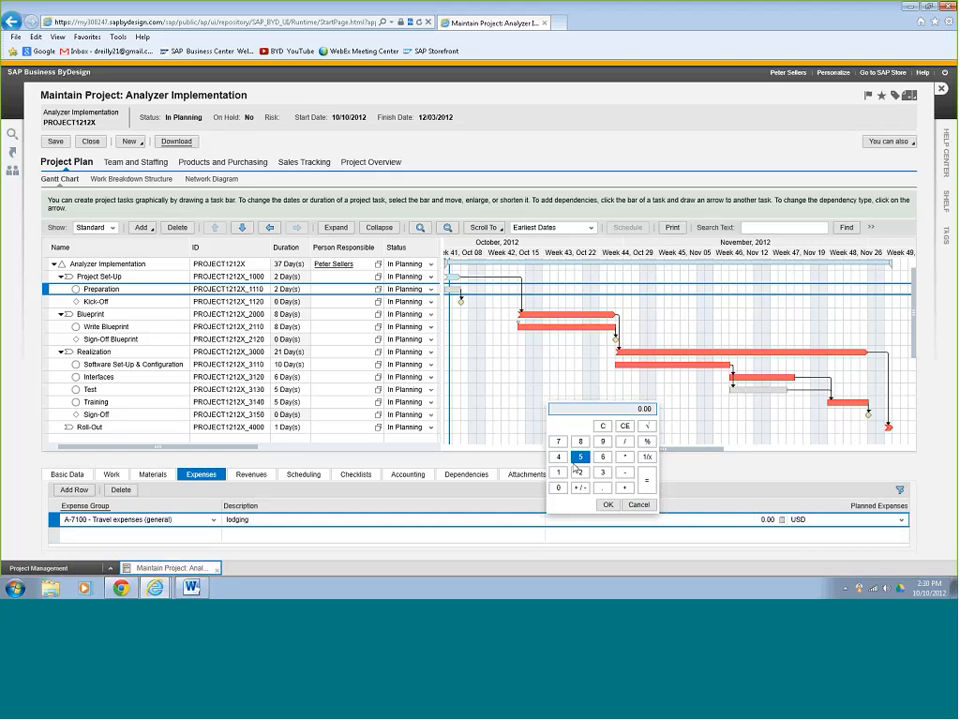
pyautogui.write('500')
pyautogui.click(607, 504)
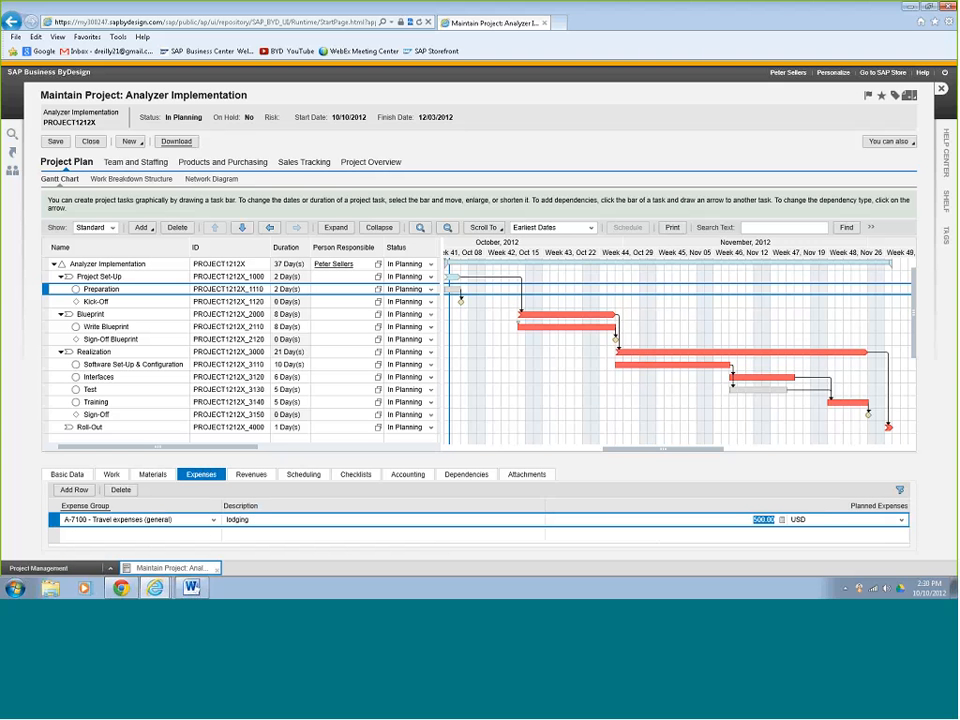
# Add a revenue line 'Preperation fee' of 5,000.00 USD under A-1520 - Domestic Sales.
pyautogui.click(251, 474)
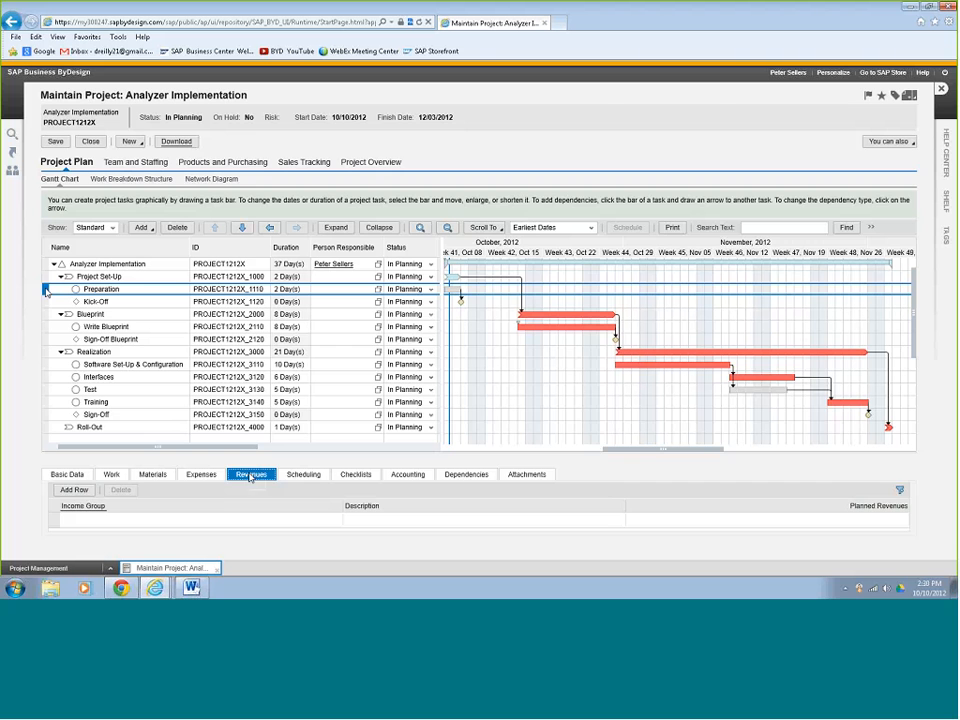
pyautogui.click(74, 490)
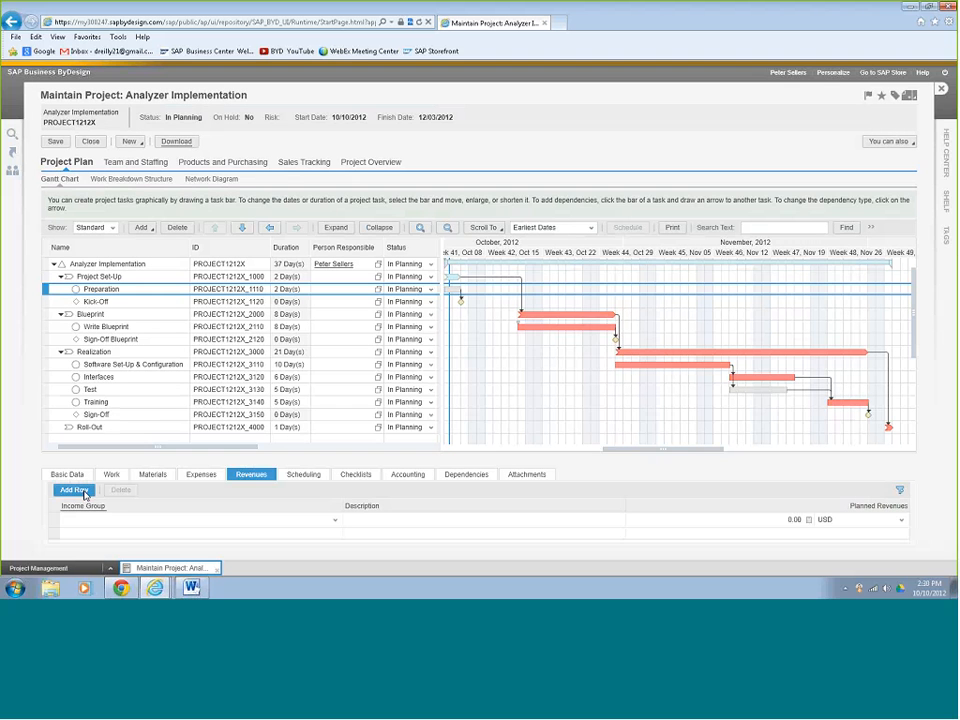
pyautogui.click(335, 520)
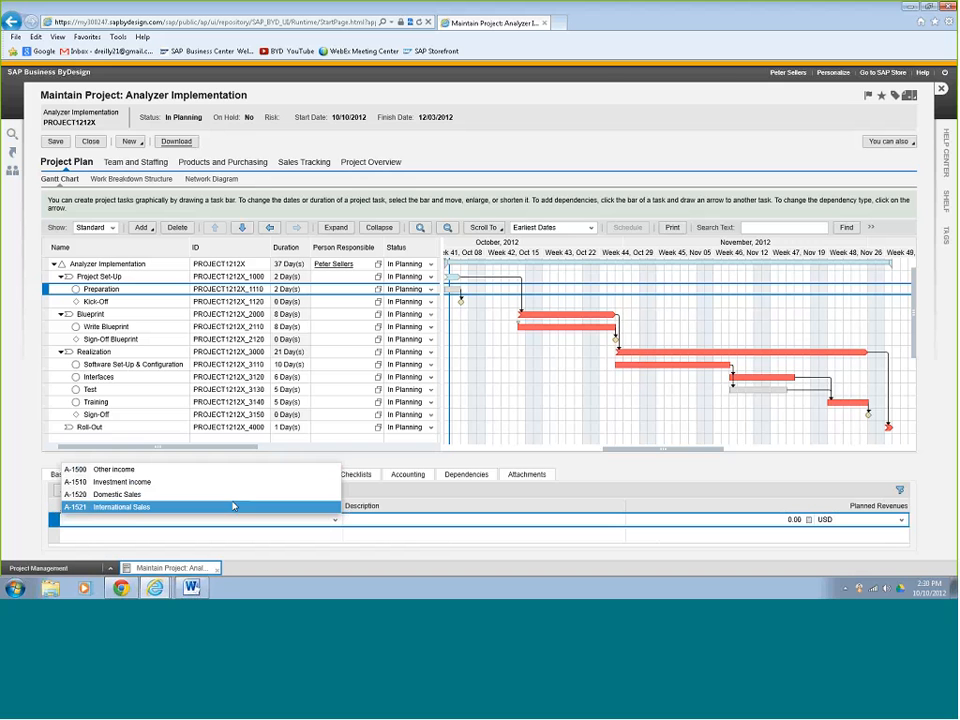
pyautogui.click(212, 494)
pyautogui.click(434, 519)
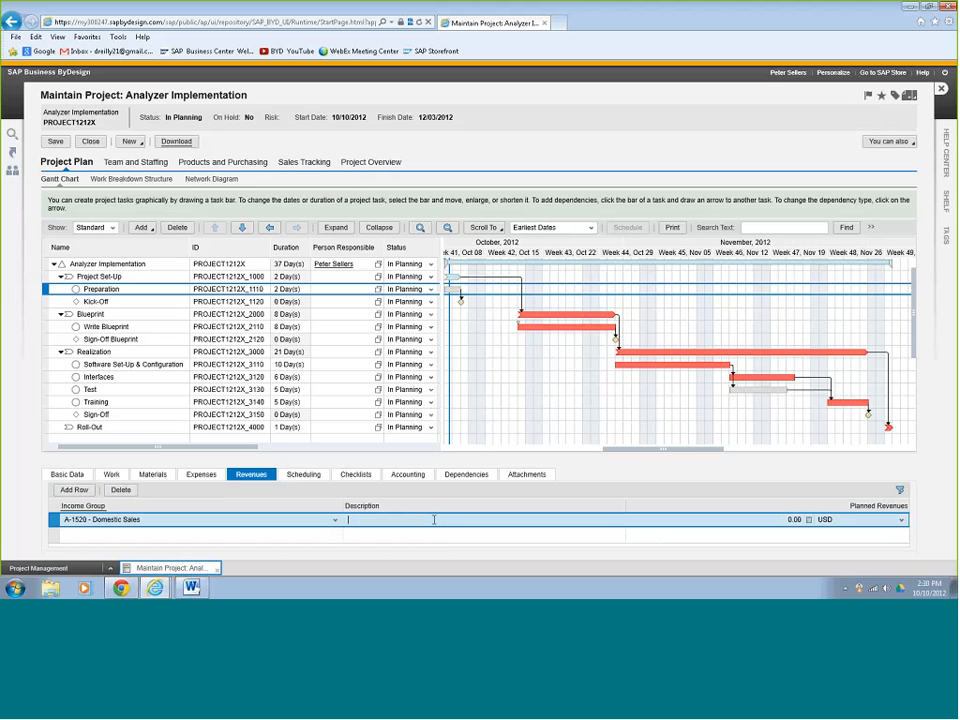
pyautogui.write('Preperation fee')
pyautogui.click(769, 519)
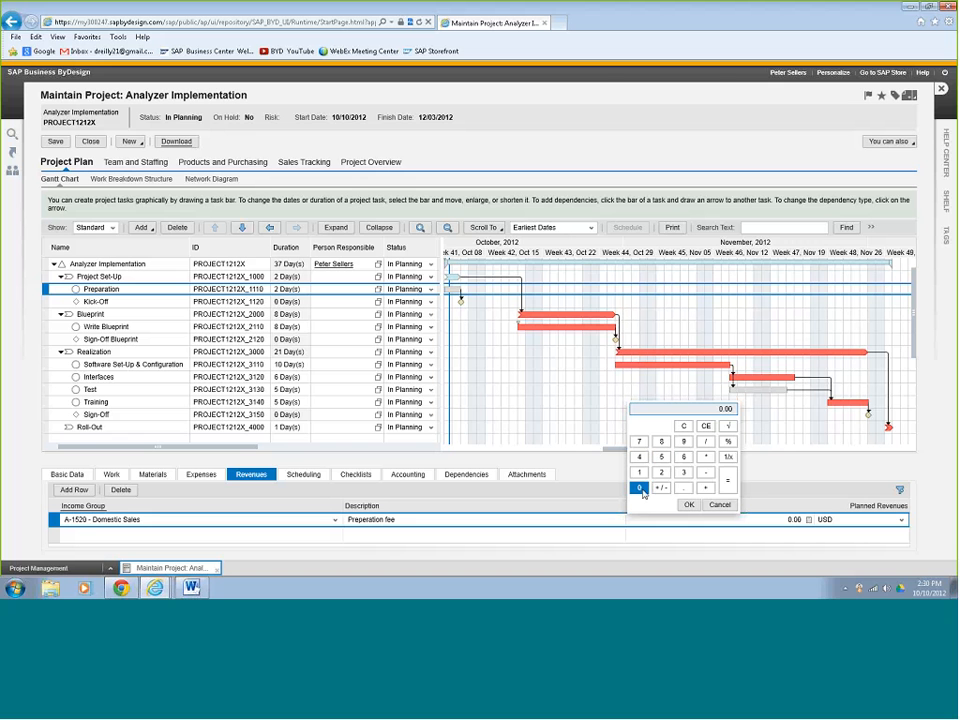
pyautogui.write('5000')
pyautogui.click(689, 505)
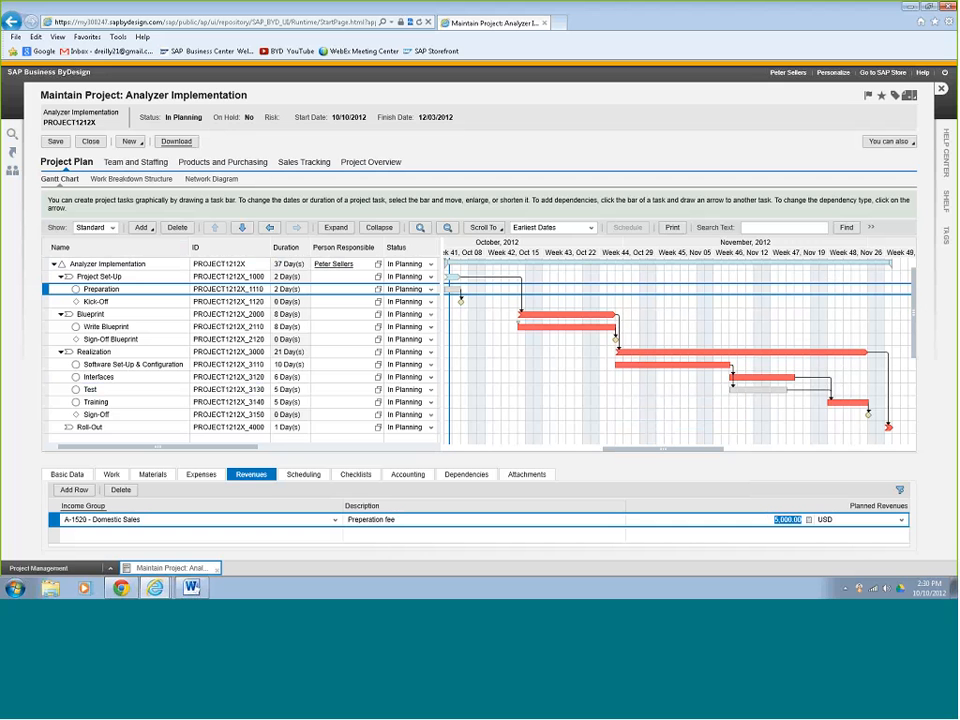
# On the Team and Staffing tab, add three employees as team rows, picking each from name suggestions.
pyautogui.click(135, 163)
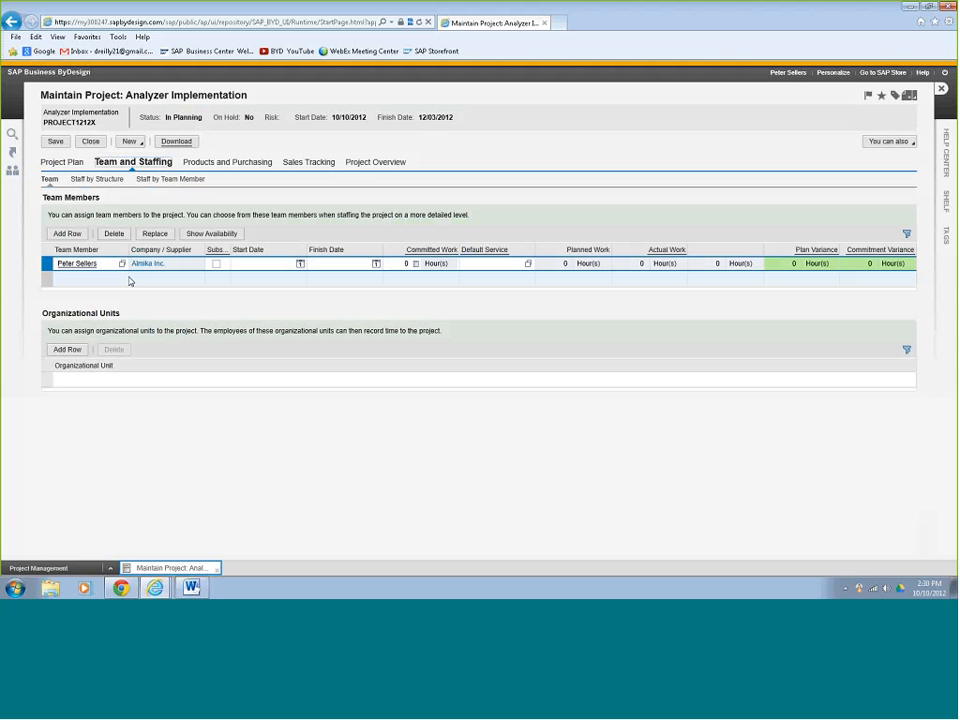
pyautogui.click(65, 234)
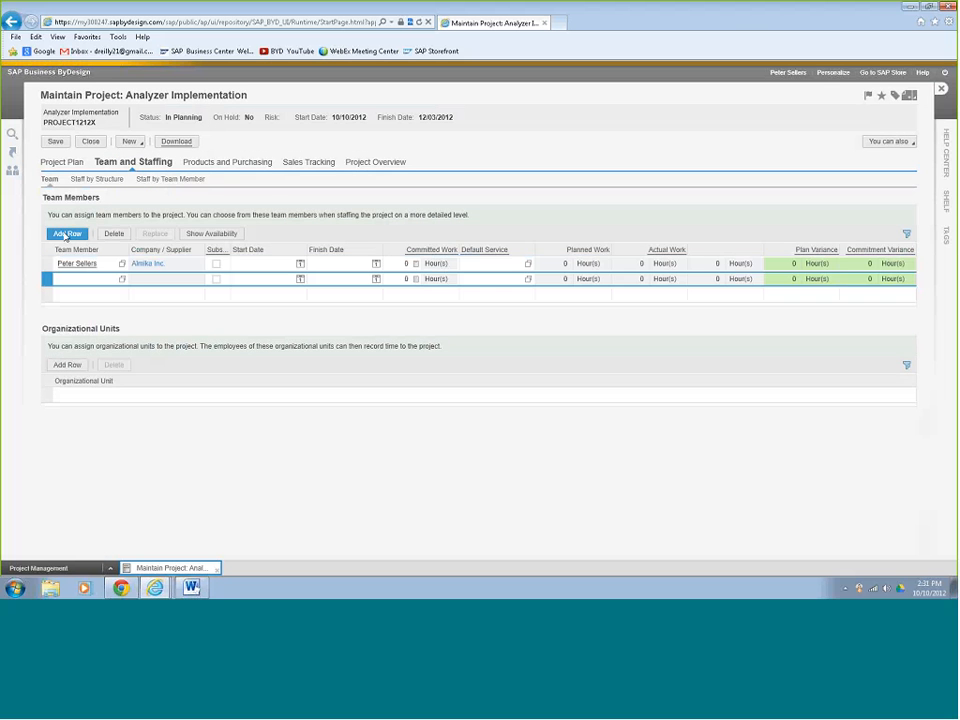
pyautogui.write('toni')
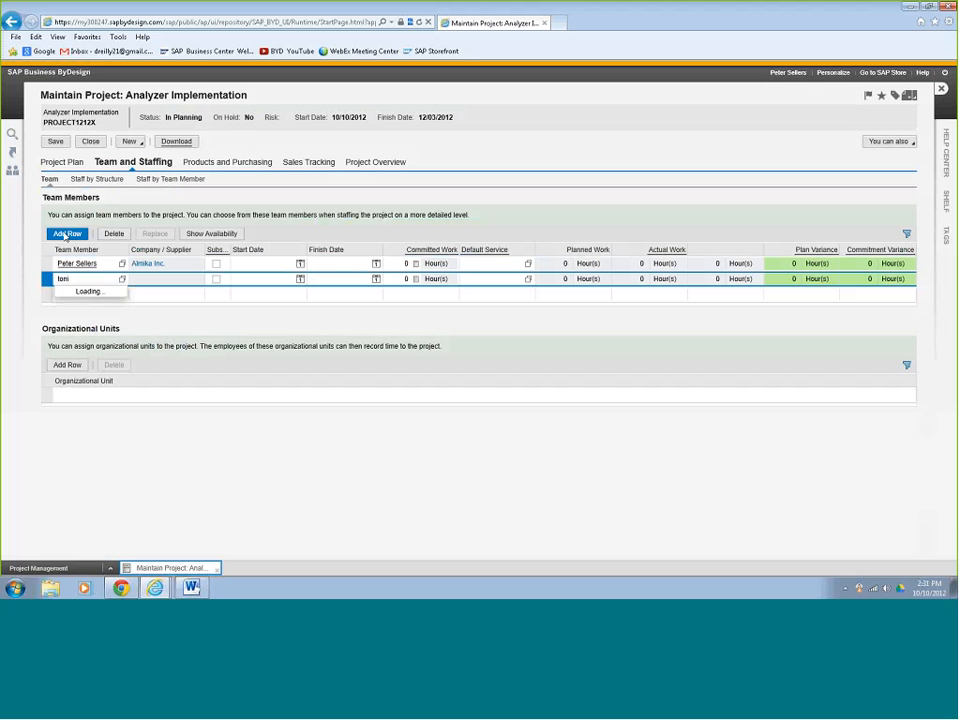
pyautogui.click(85, 292)
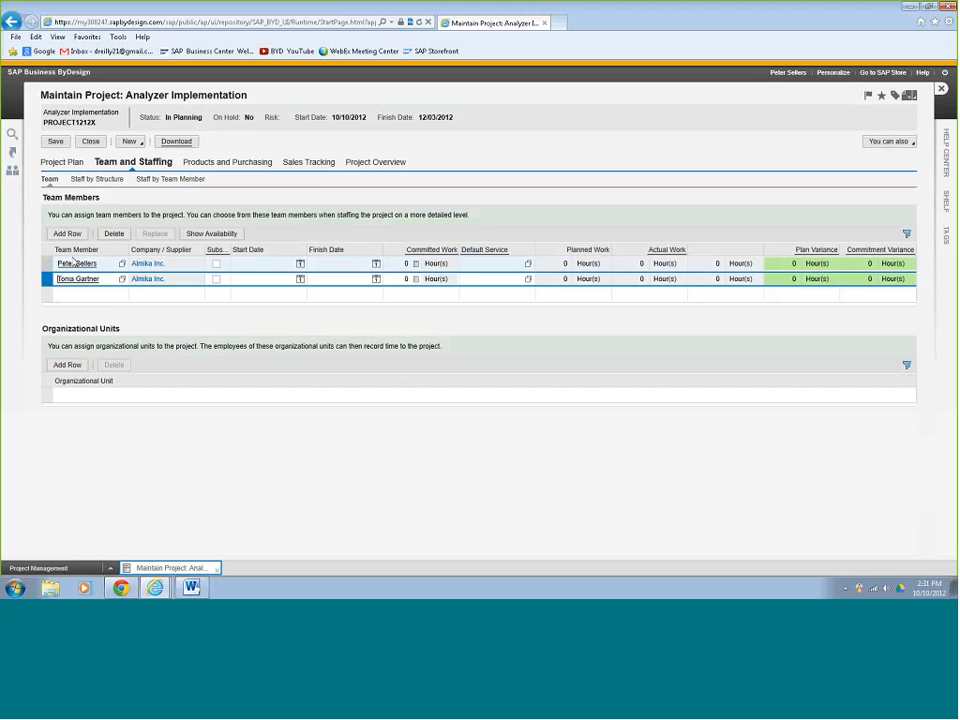
pyautogui.click(73, 238)
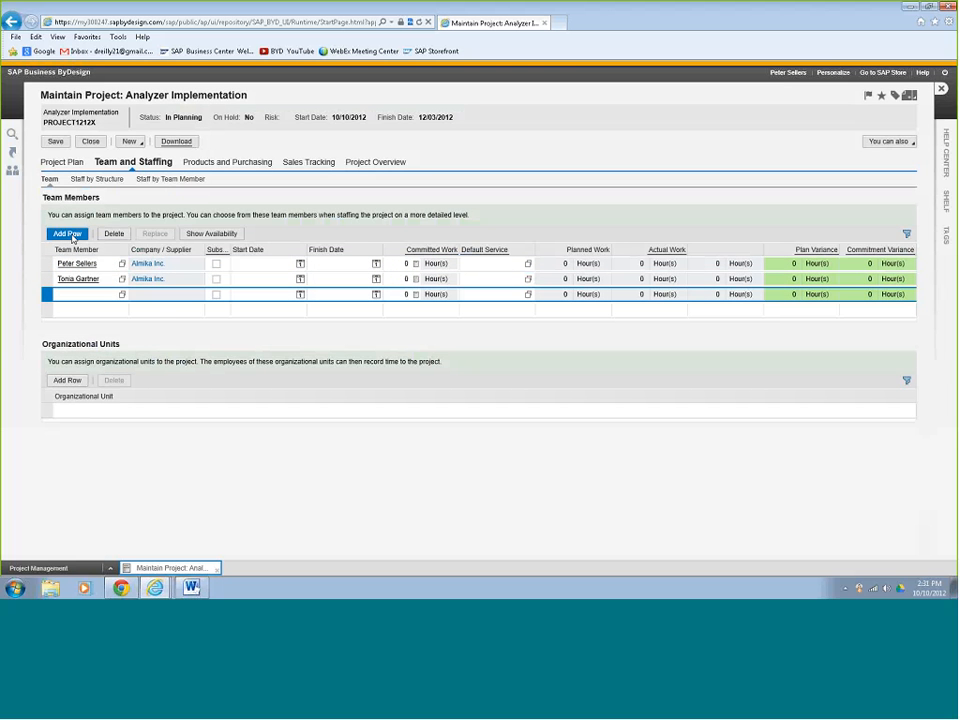
pyautogui.write('john')
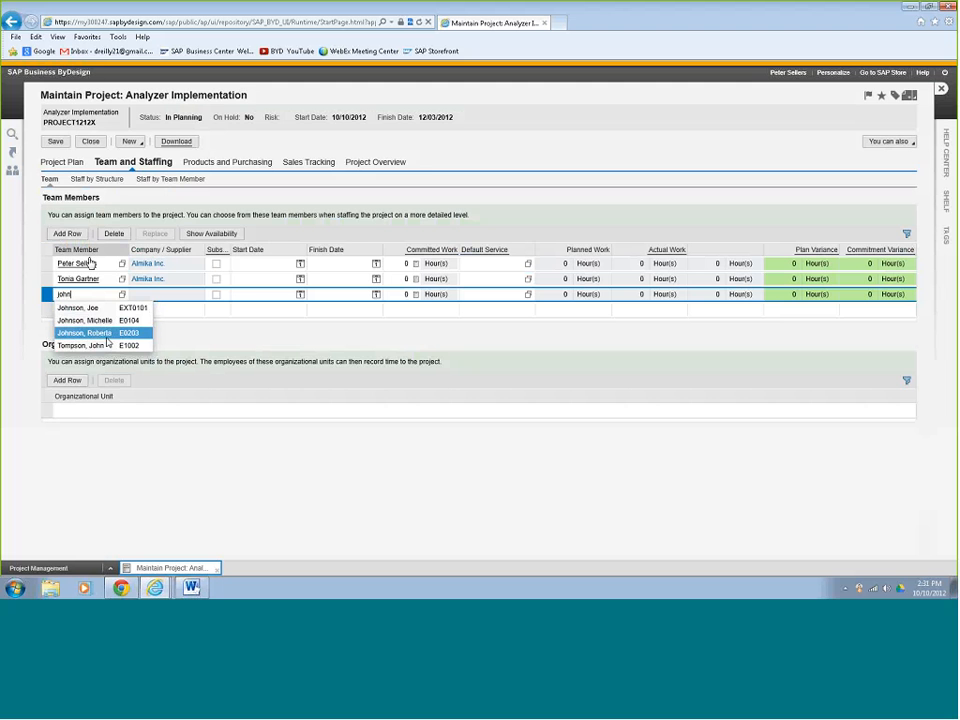
pyautogui.click(105, 345)
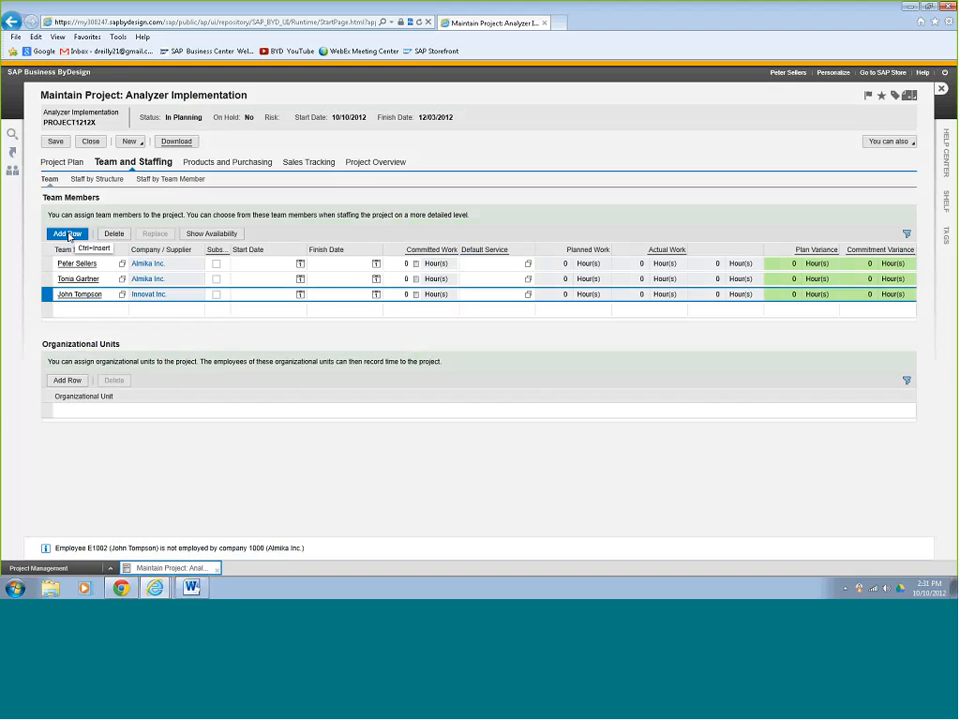
pyautogui.click(67, 234)
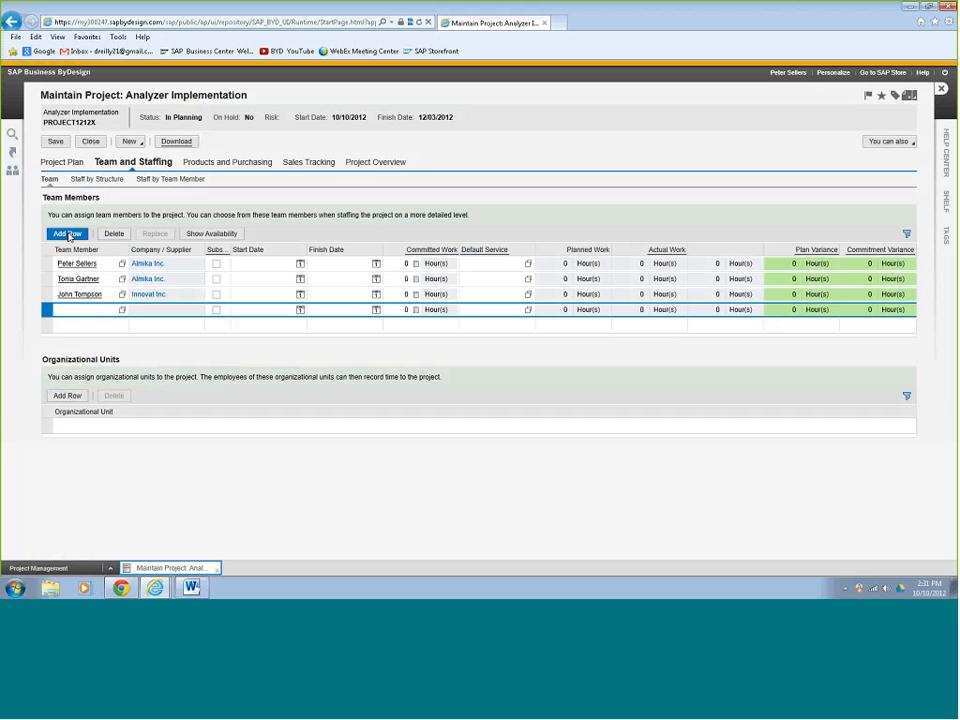
pyautogui.write('Ward')
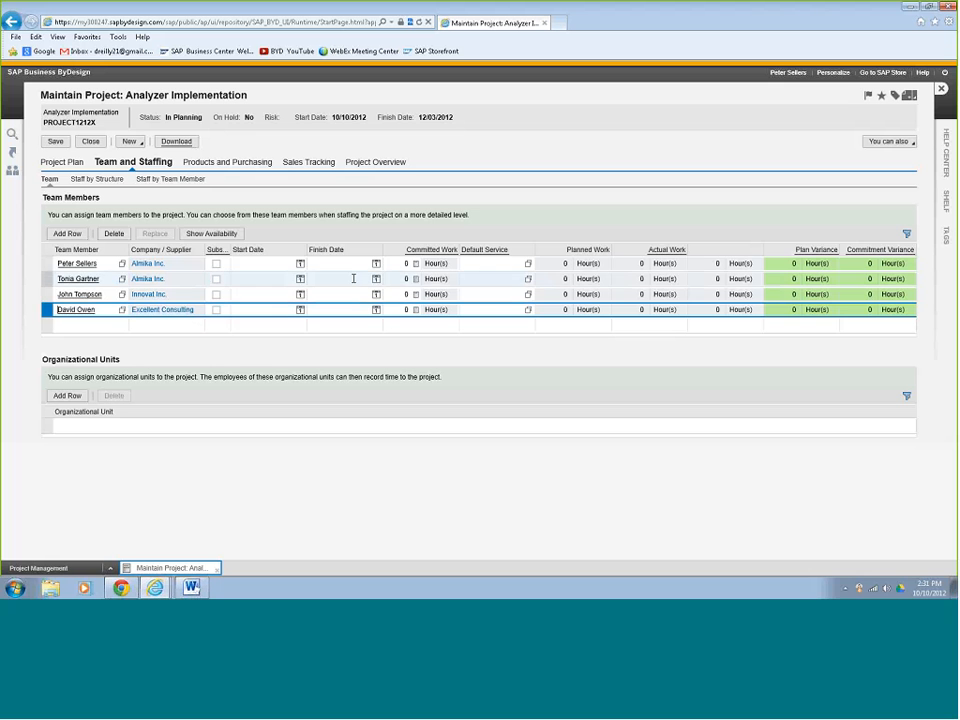
# Enter committed work of 40, 200, 100 and 100 hours down the four team member rows.
pyautogui.click(415, 266)
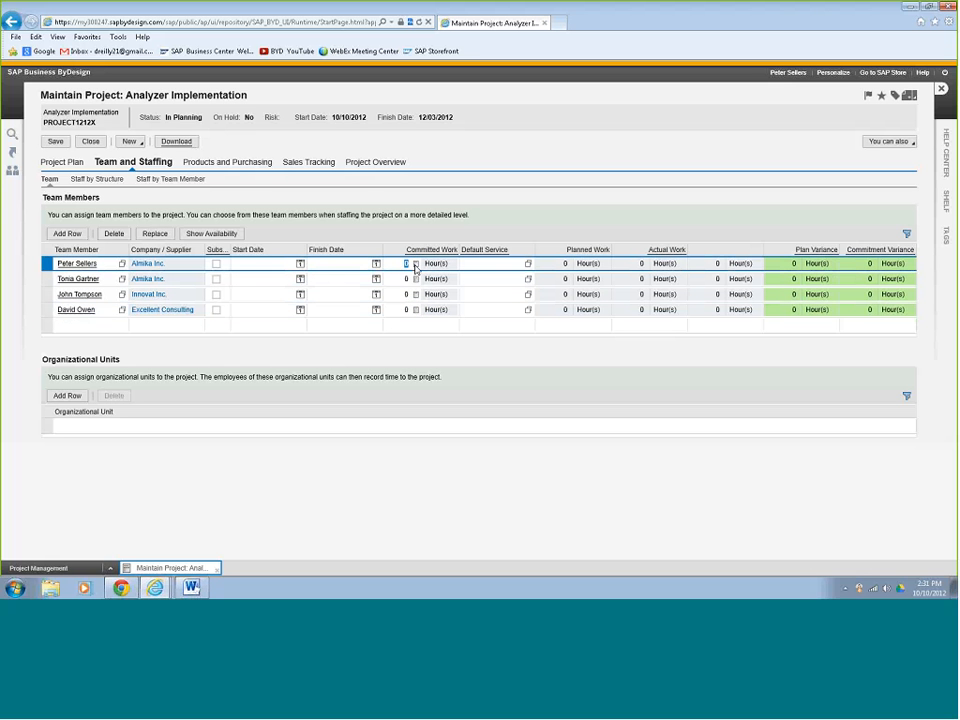
pyautogui.write('40')
pyautogui.press('Down')
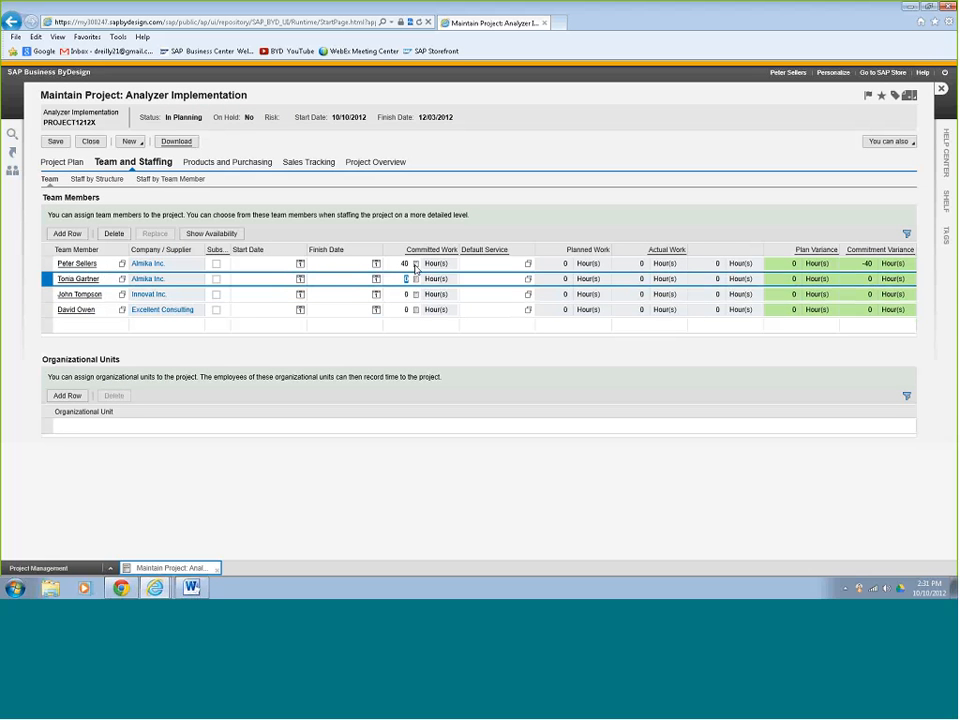
pyautogui.write('200')
pyautogui.press('Down')
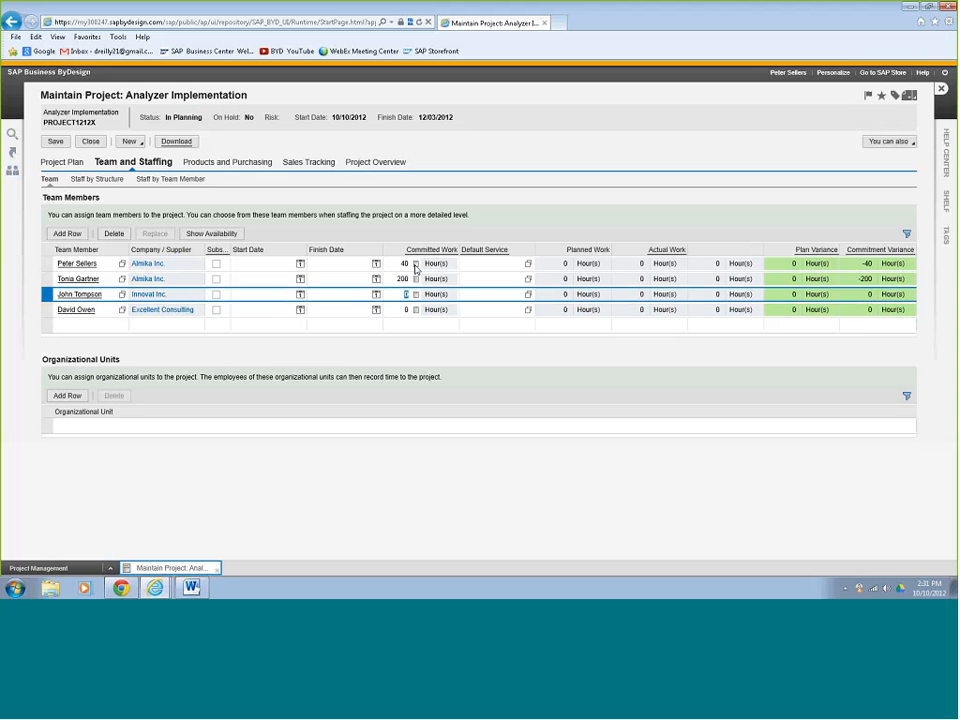
pyautogui.write('100')
pyautogui.press('Down')
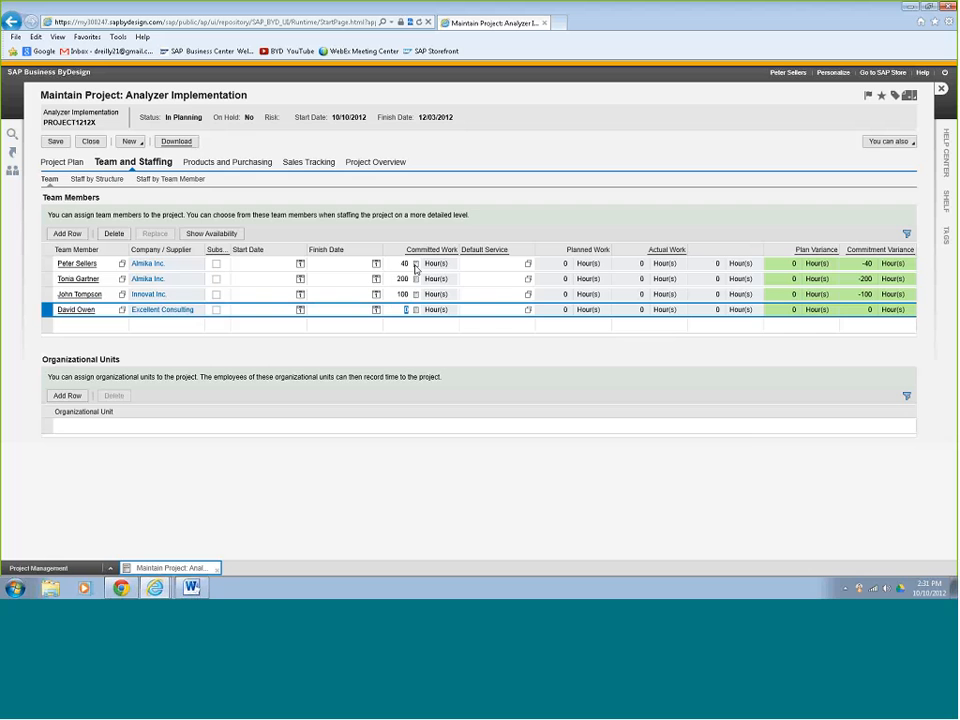
pyautogui.write('100')
pyautogui.press('Down')
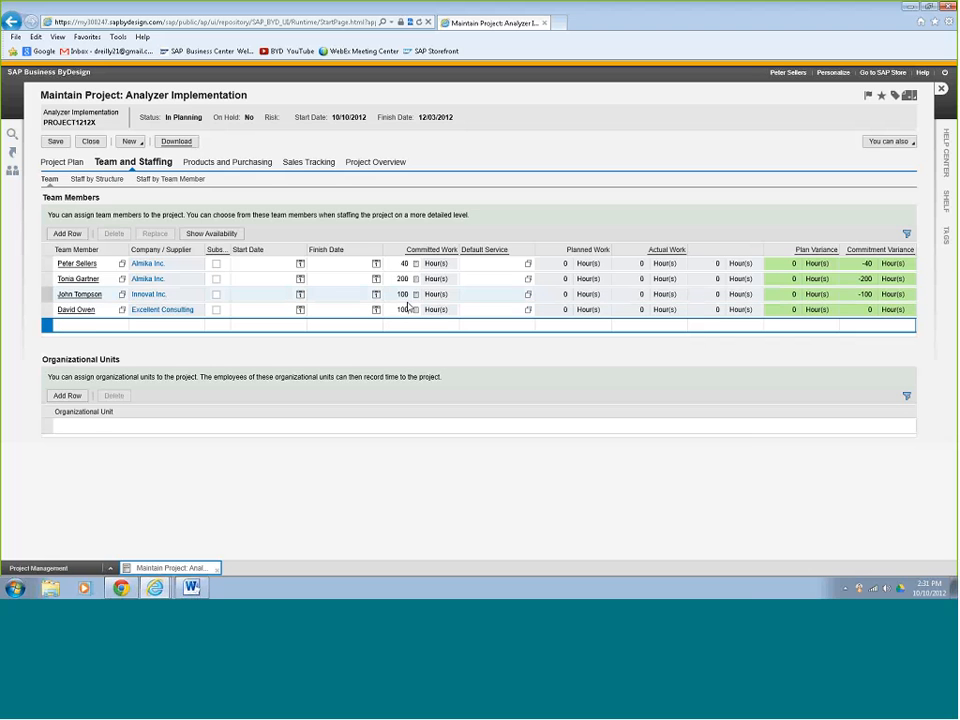
pyautogui.click(405, 309)
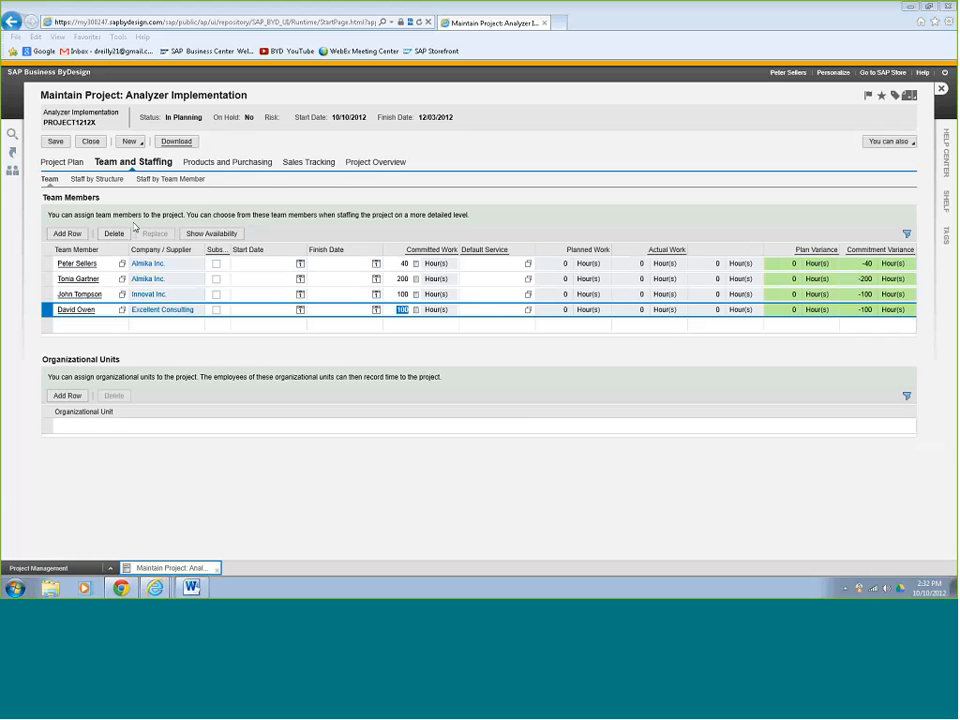
# Show Staff by Structure with wider work columns and the full project tree expanded.
pyautogui.click(100, 179)
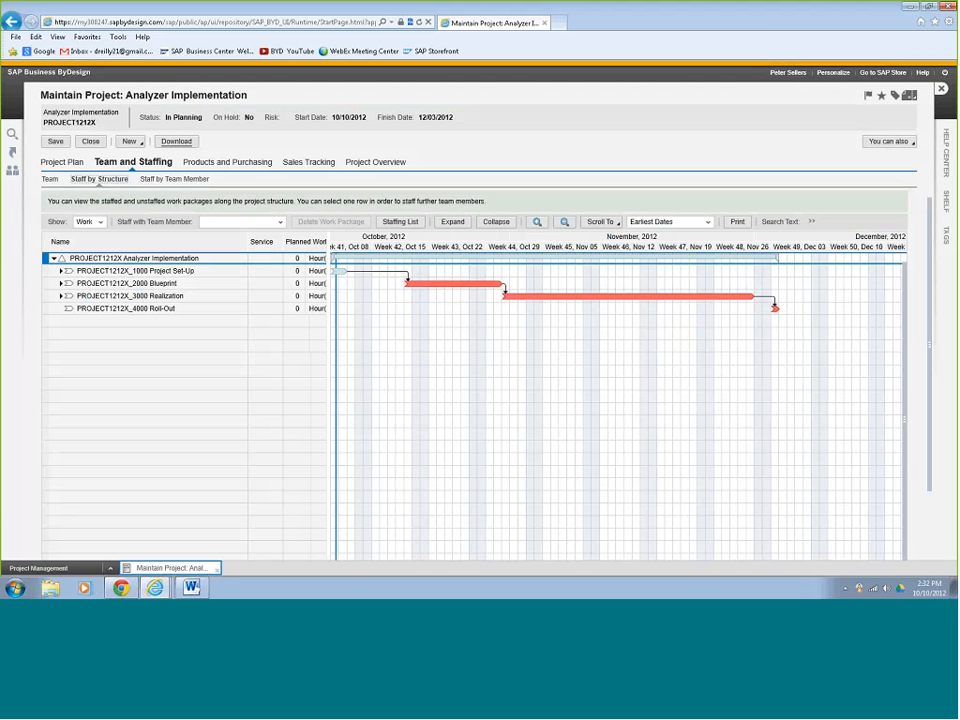
pyautogui.moveTo(328, 252); pyautogui.dragTo(521, 252)
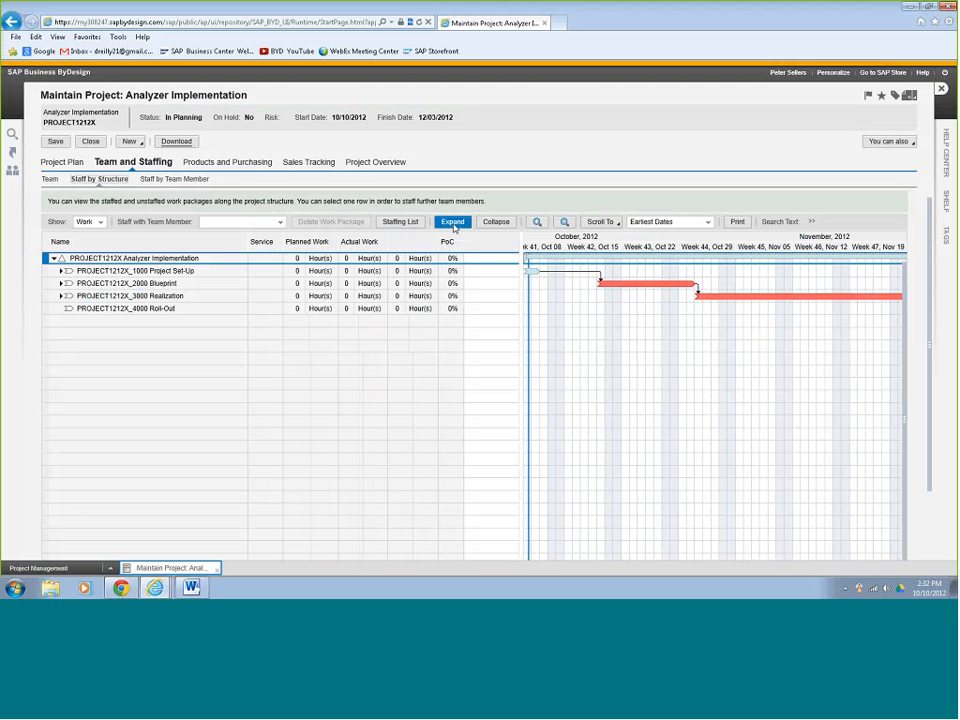
pyautogui.click(453, 222)
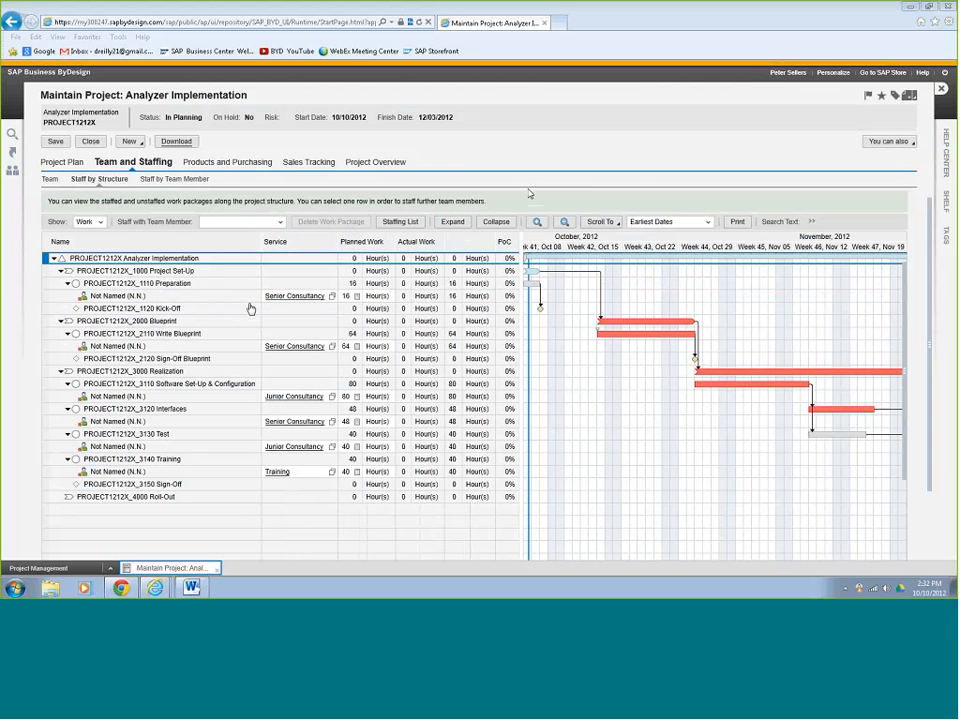
# Staff the Preparation, Write Blueprint and Software Set-Up work packages with team members.
pyautogui.click(46, 296)
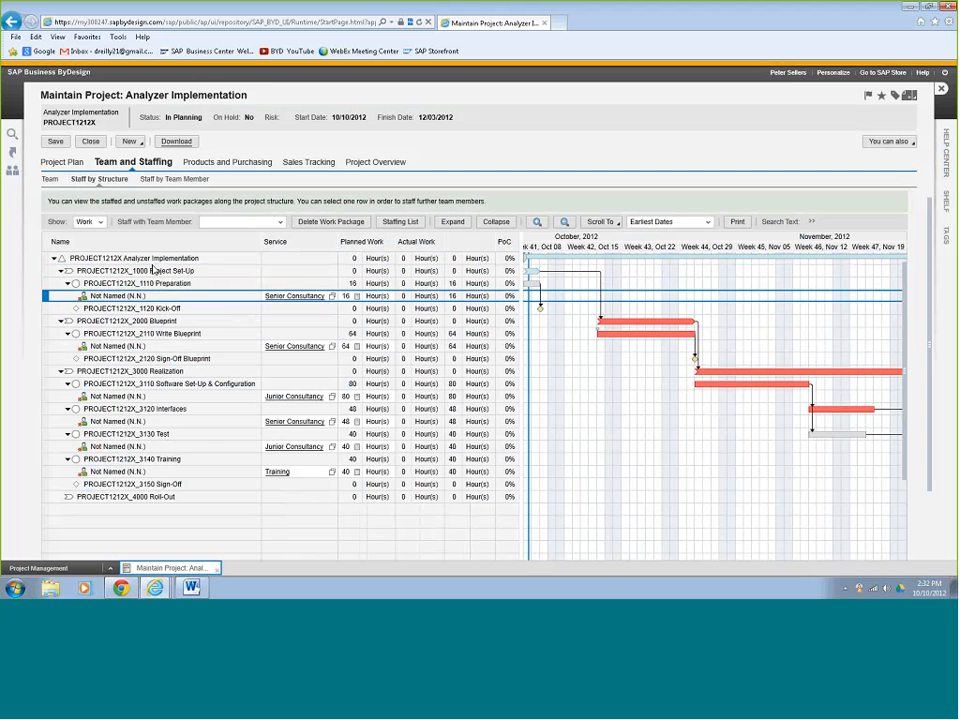
pyautogui.click(280, 222)
pyautogui.click(237, 273)
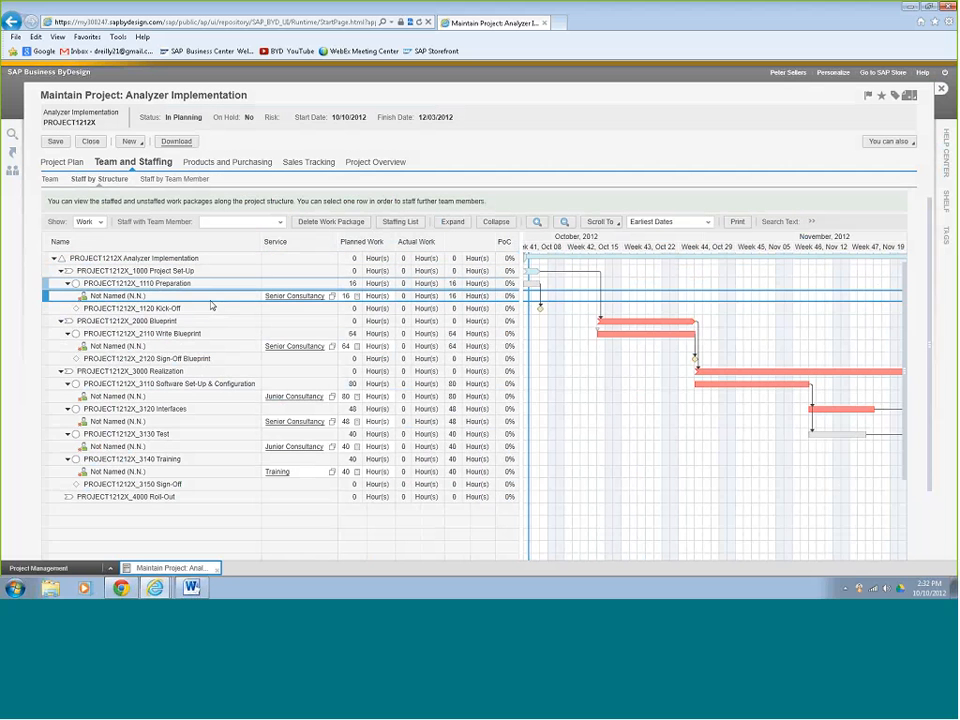
pyautogui.click(133, 347)
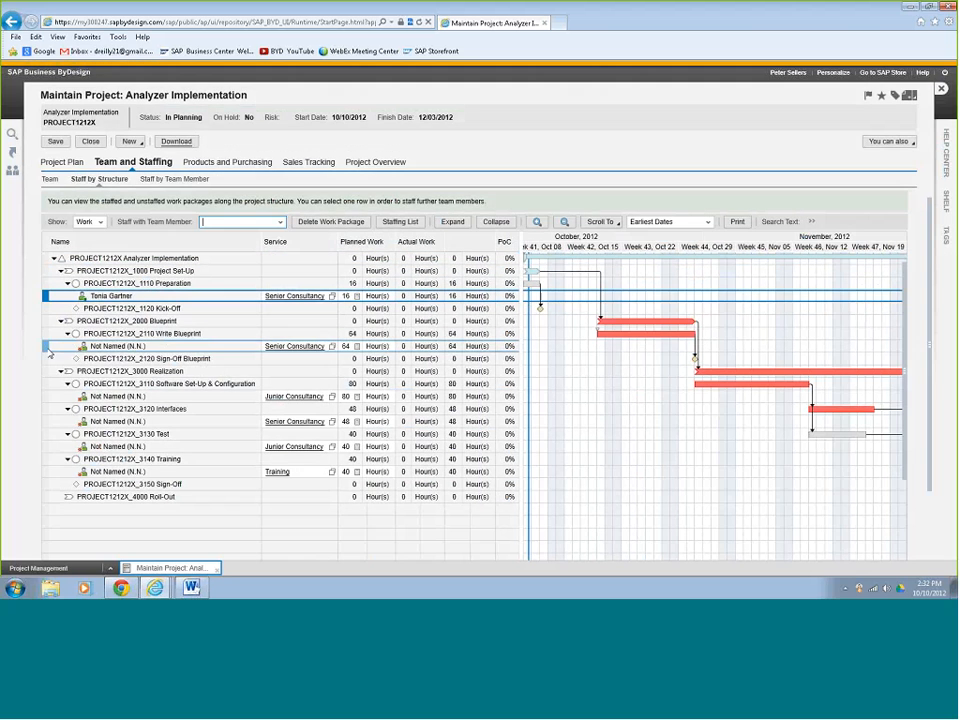
pyautogui.click(280, 222)
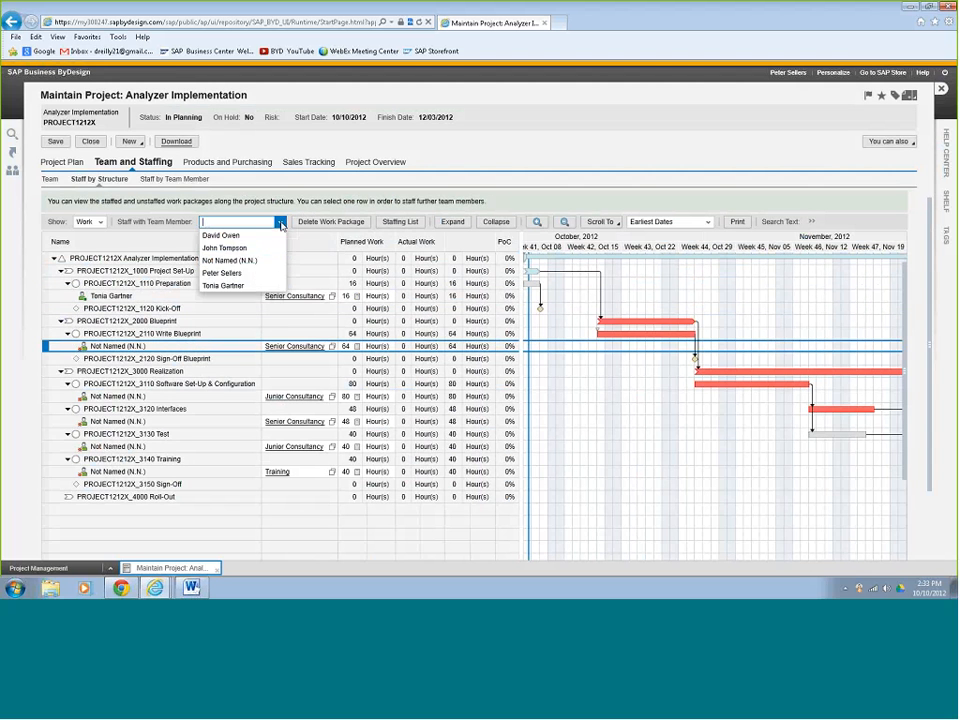
pyautogui.click(252, 287)
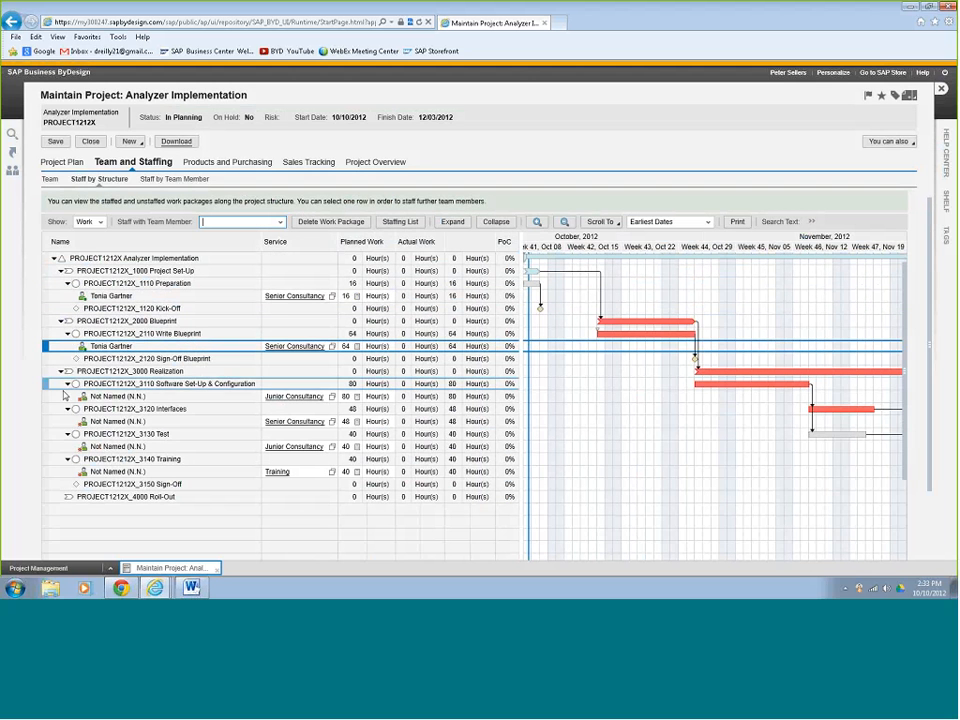
pyautogui.click(47, 398)
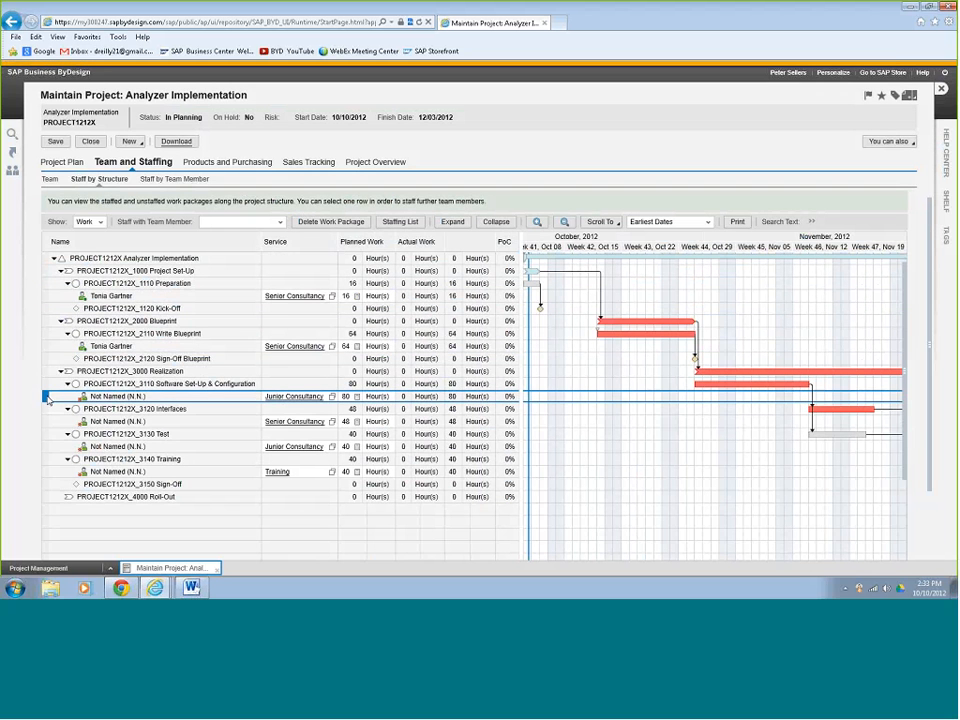
pyautogui.click(280, 222)
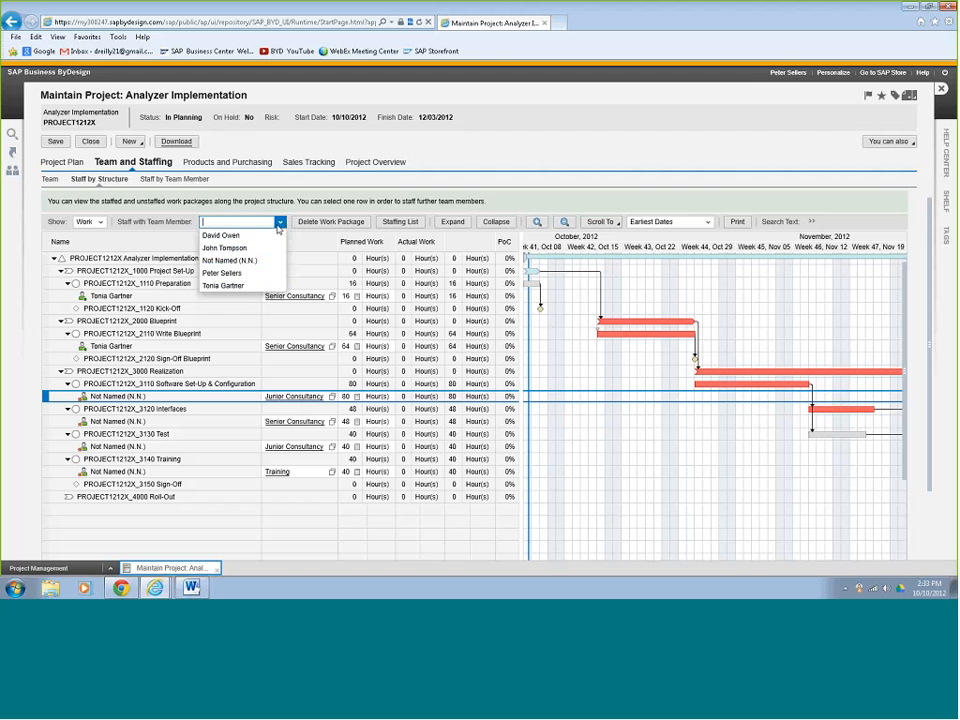
pyautogui.click(268, 252)
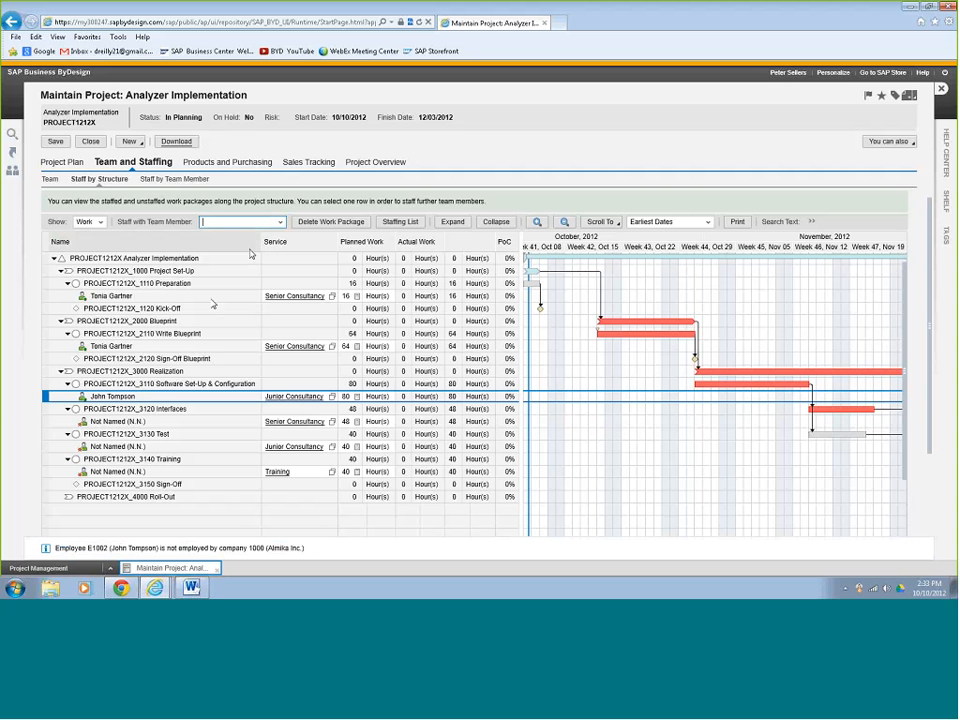
# Staff the 3120 Interfaces, 3130 Test and 3140 Training work packages with named team members.
pyautogui.click(52, 421)
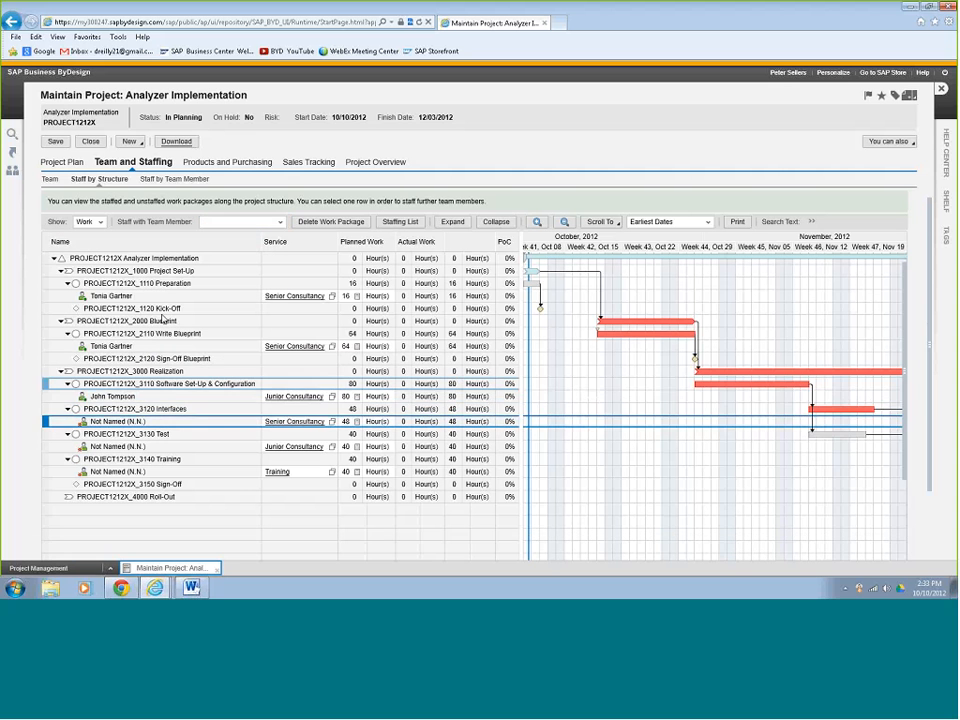
pyautogui.click(280, 222)
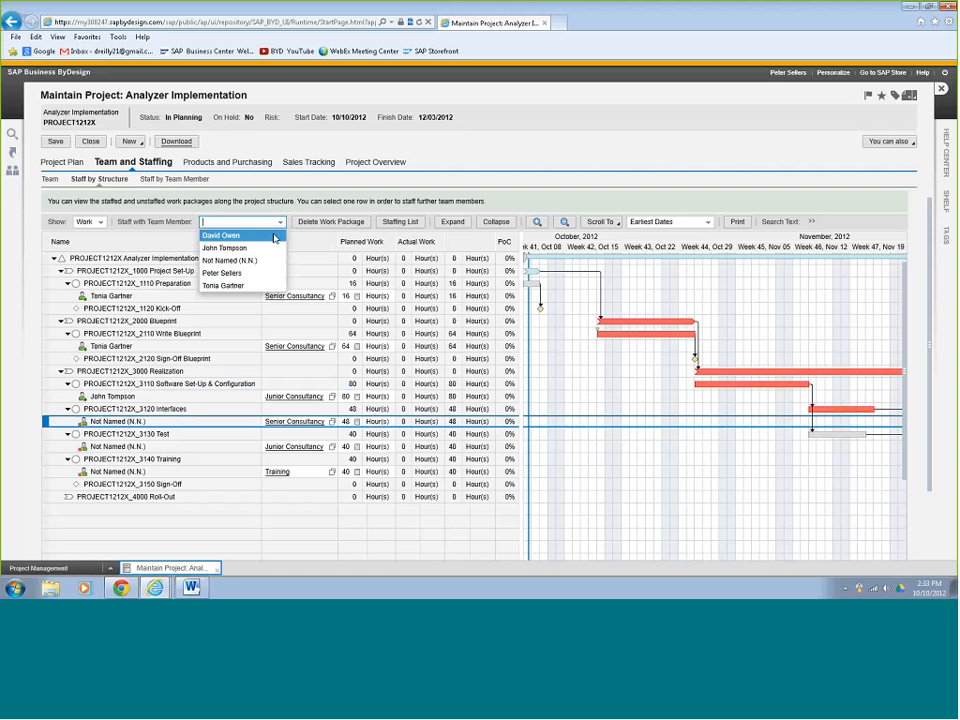
pyautogui.click(257, 291)
pyautogui.click(49, 446)
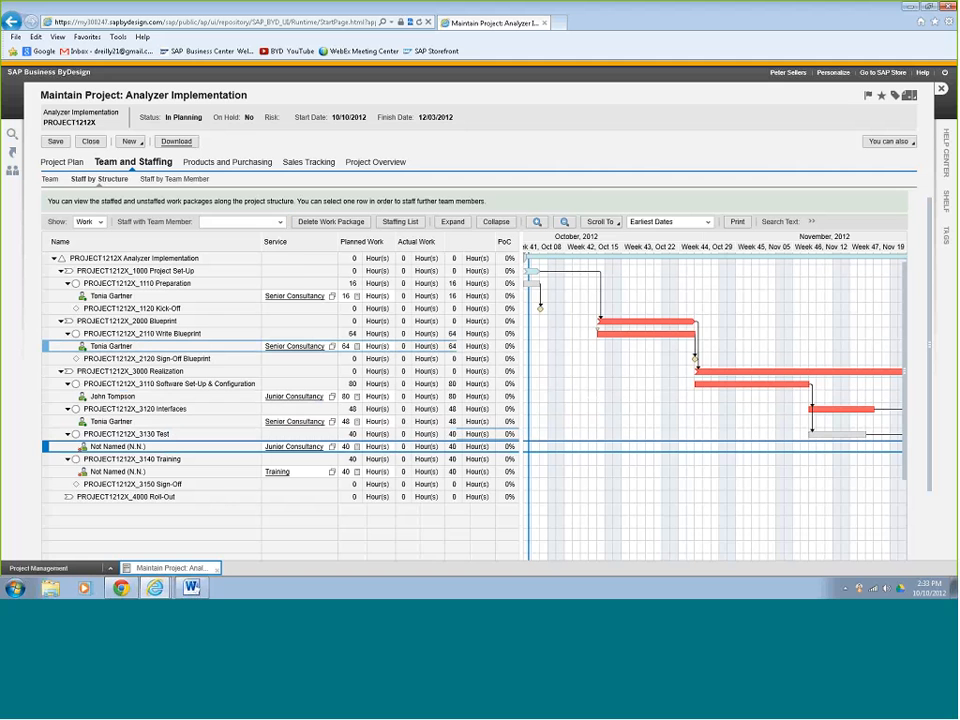
pyautogui.click(280, 222)
pyautogui.click(265, 249)
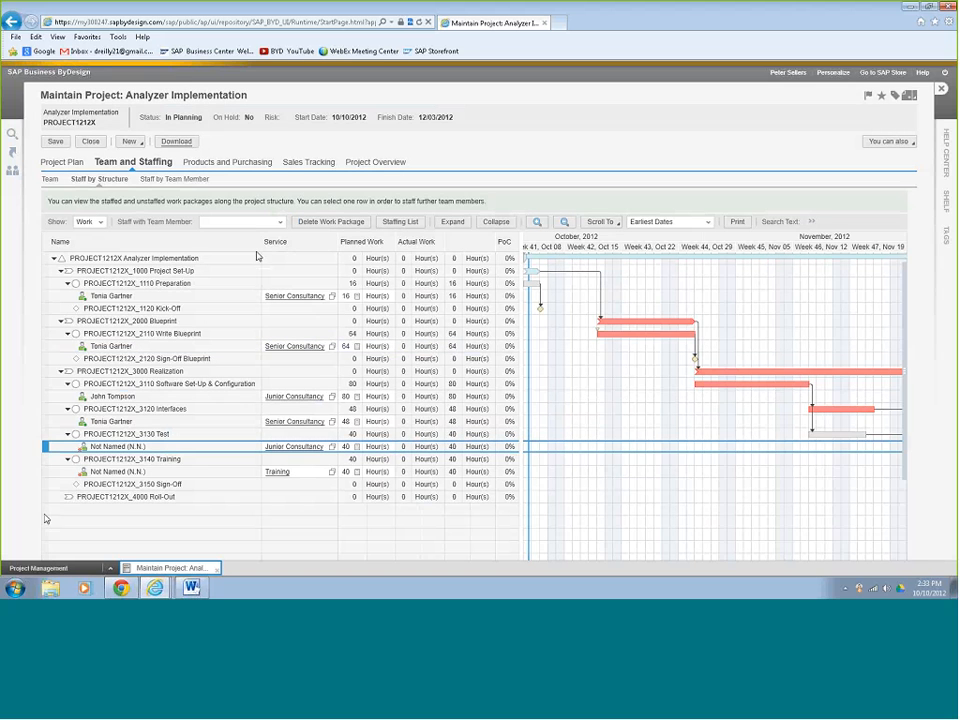
pyautogui.click(45, 473)
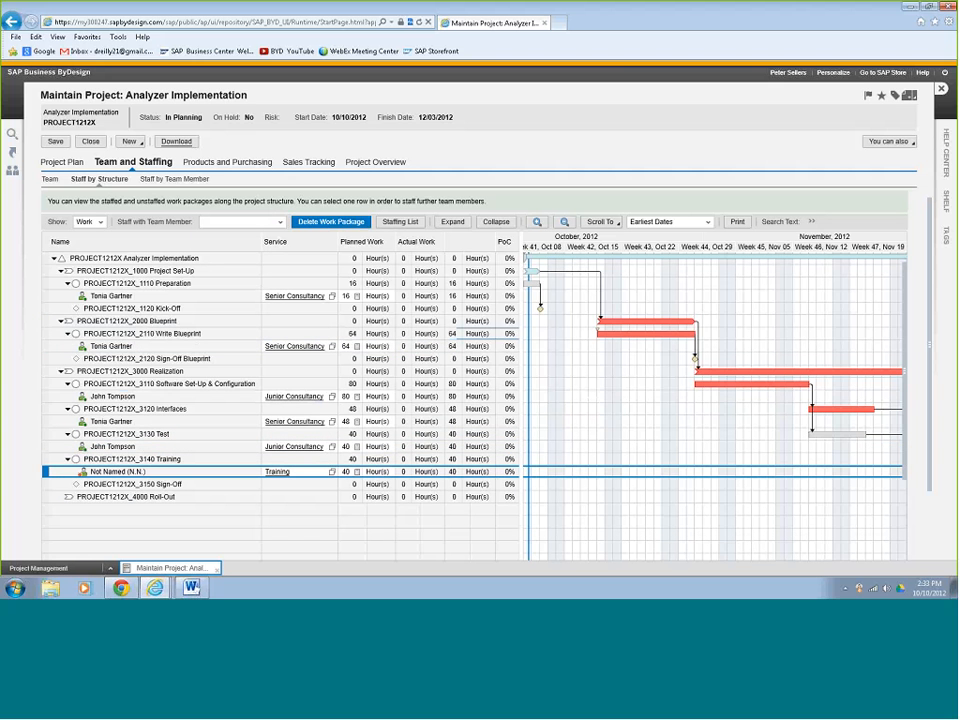
pyautogui.click(280, 222)
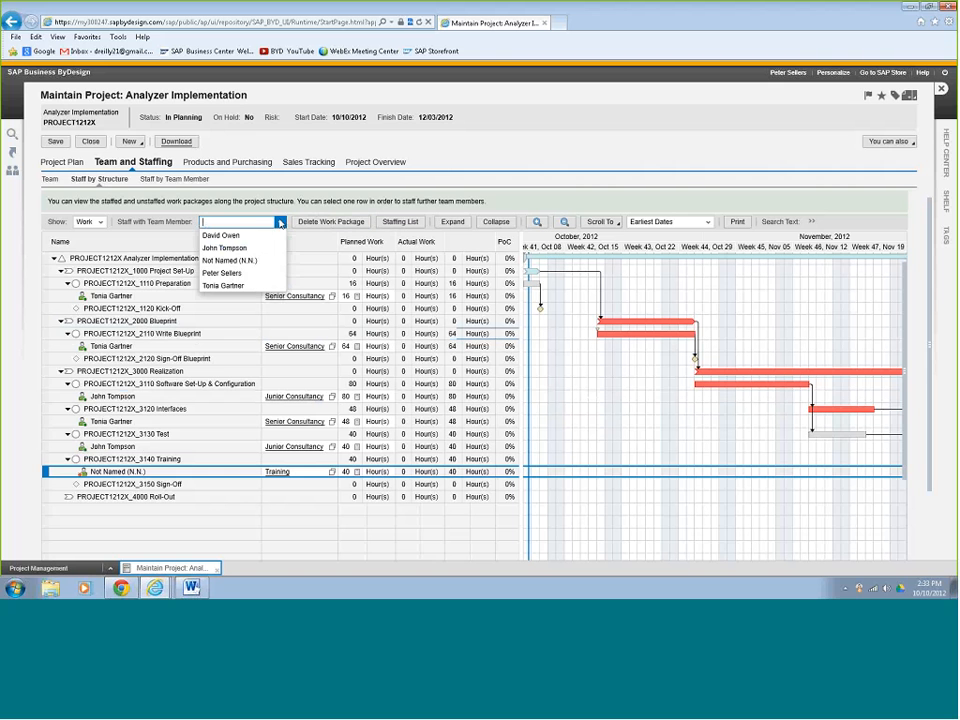
pyautogui.click(258, 236)
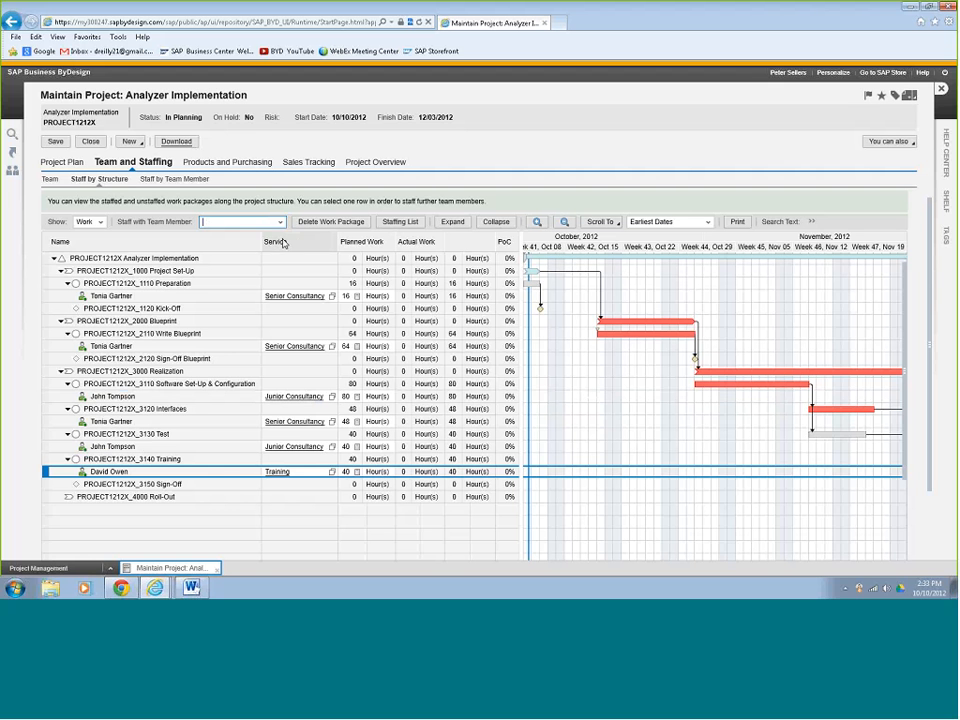
# On the Team list, set the Innovat Inc. member's committed work to 120 hours and show their availability.
pyautogui.click(48, 181)
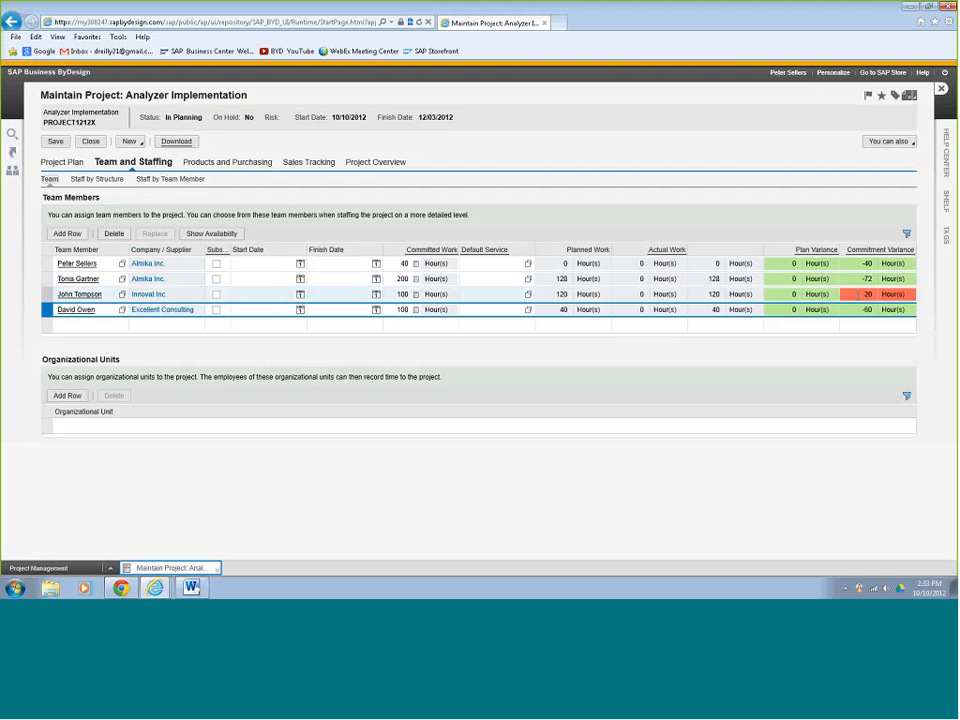
pyautogui.click(416, 295)
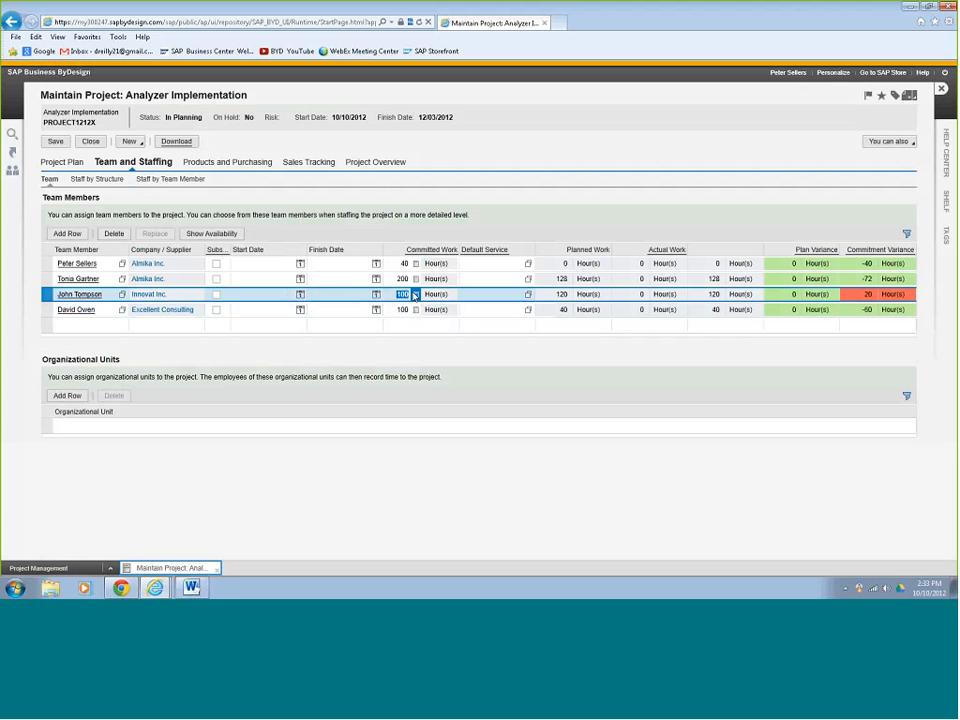
pyautogui.write('120')
pyautogui.press('Return')
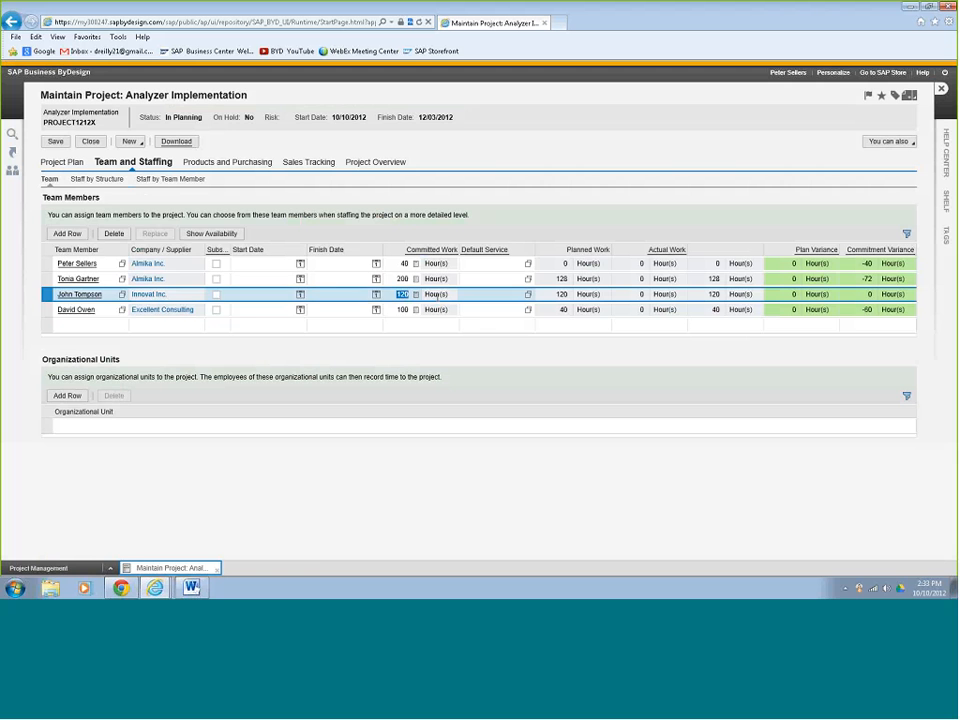
pyautogui.click(213, 236)
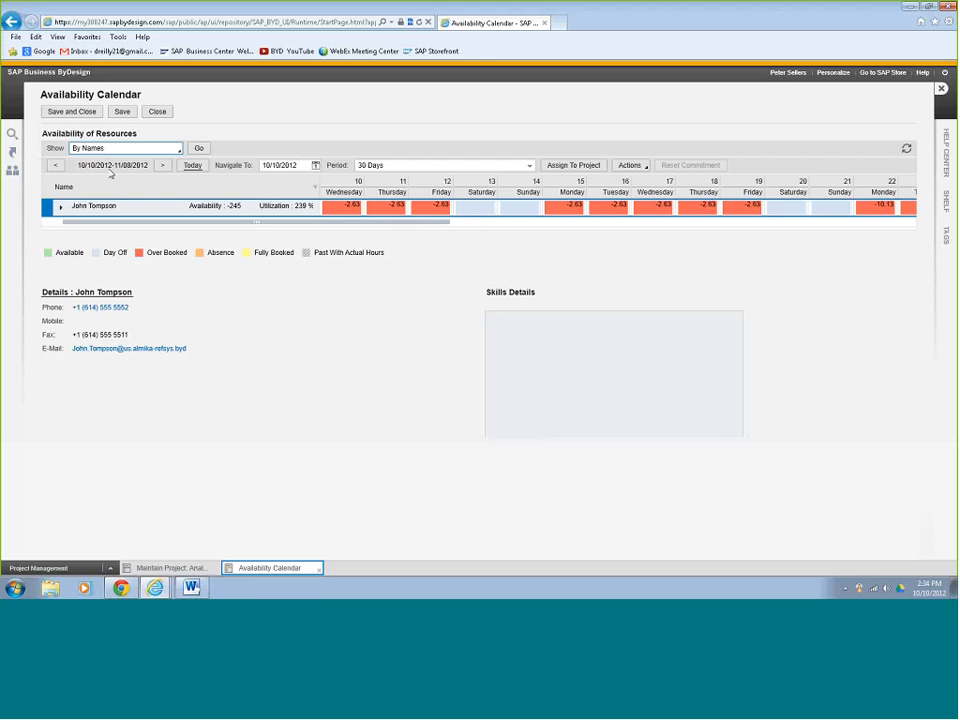
# Browse the member's availability in 14-day then 30-day periods, then close the calendar without saving.
pyautogui.click(530, 167)
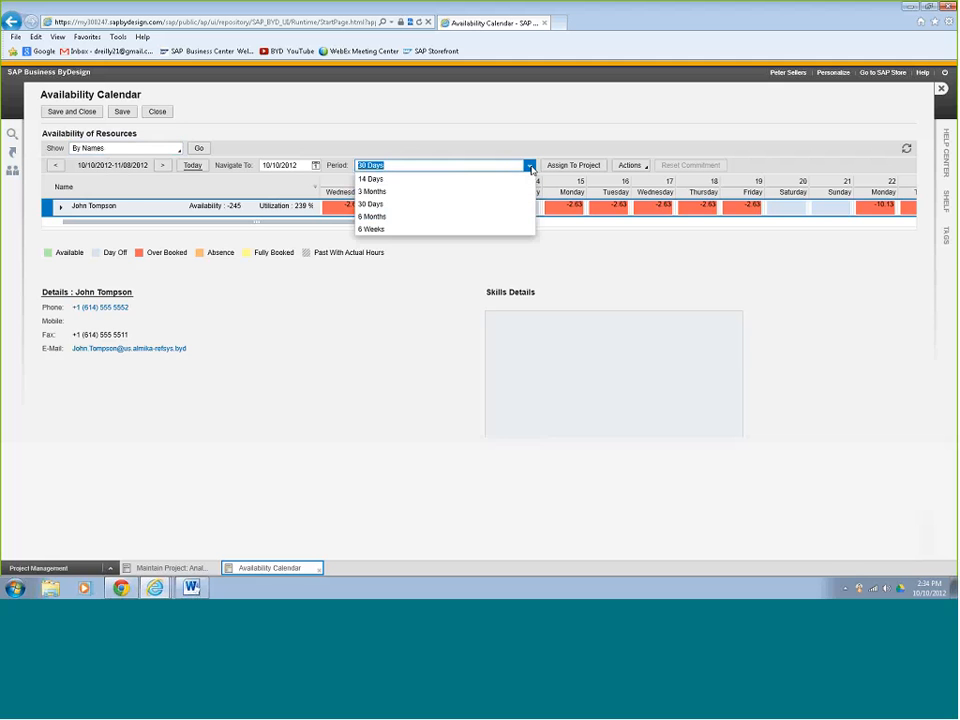
pyautogui.click(527, 180)
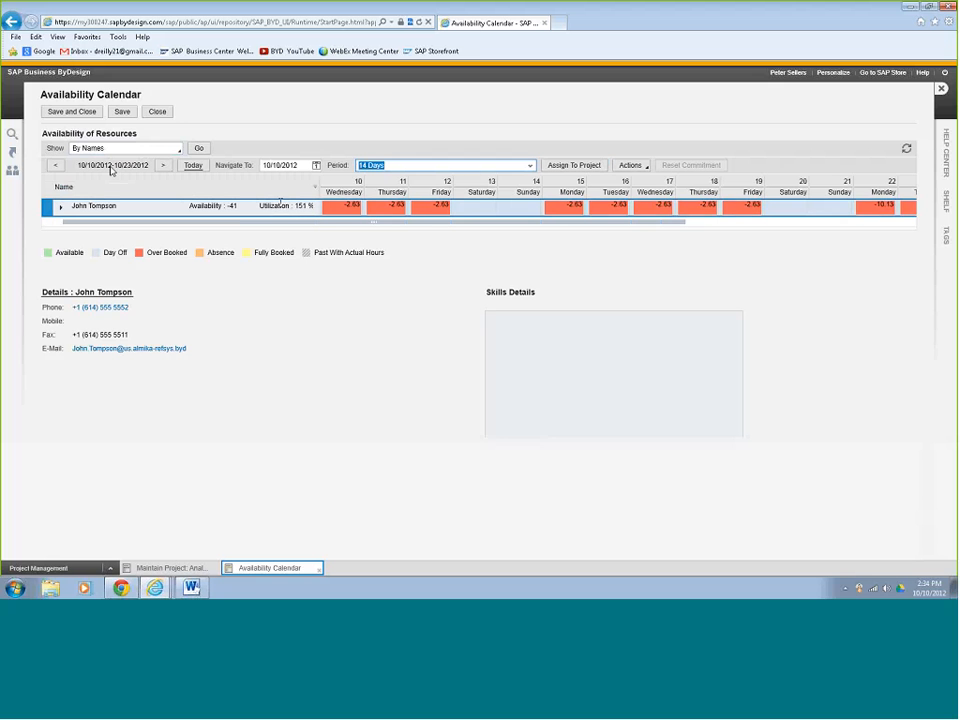
pyautogui.click(168, 168)
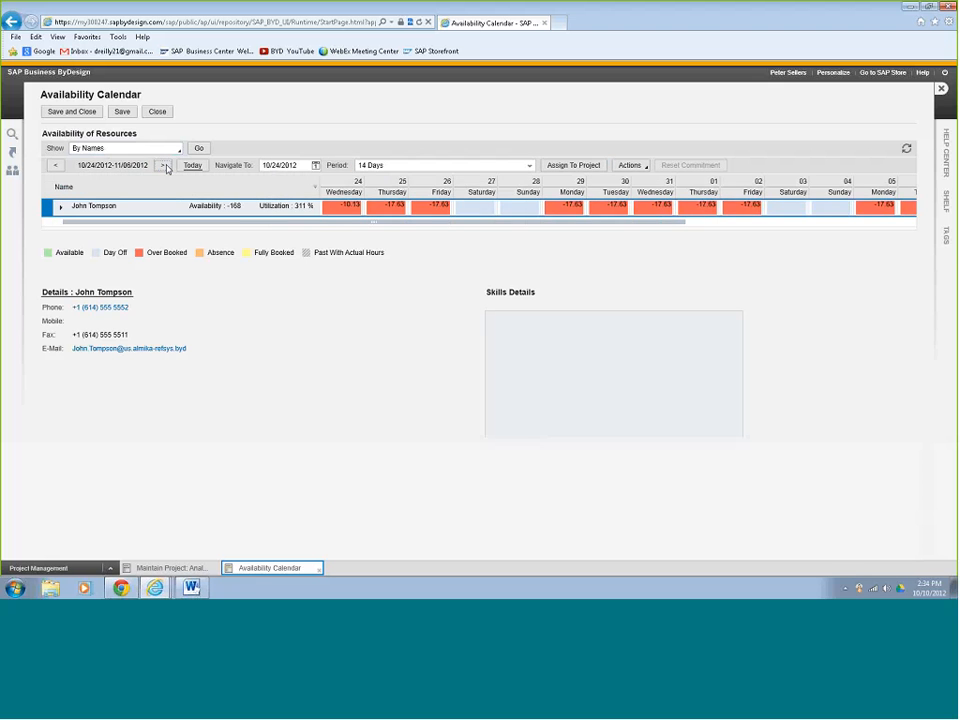
pyautogui.click(165, 166)
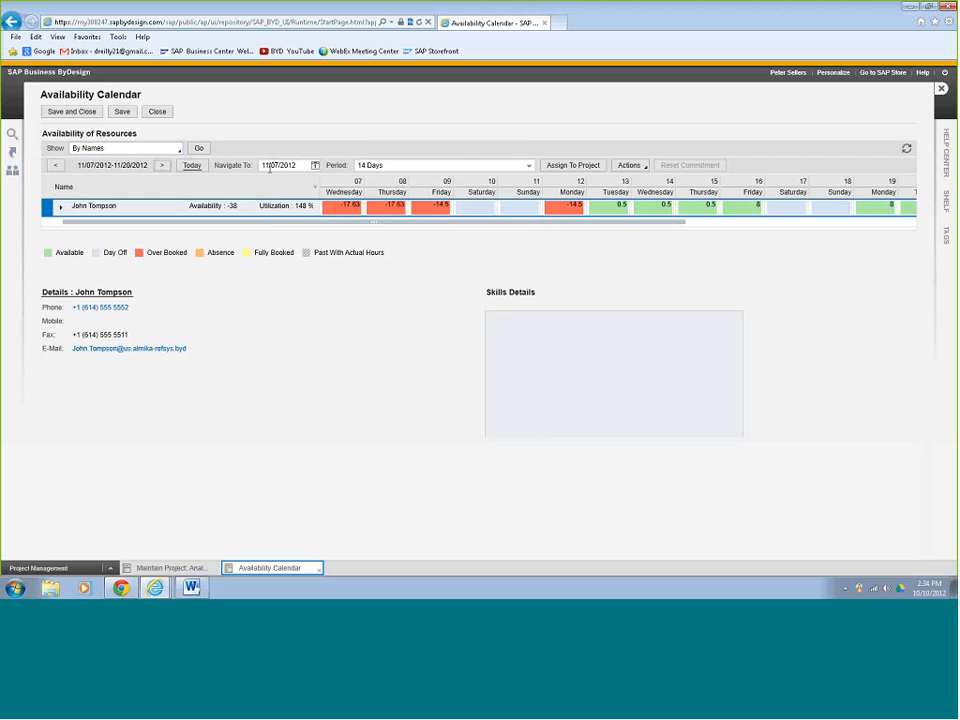
pyautogui.click(529, 166)
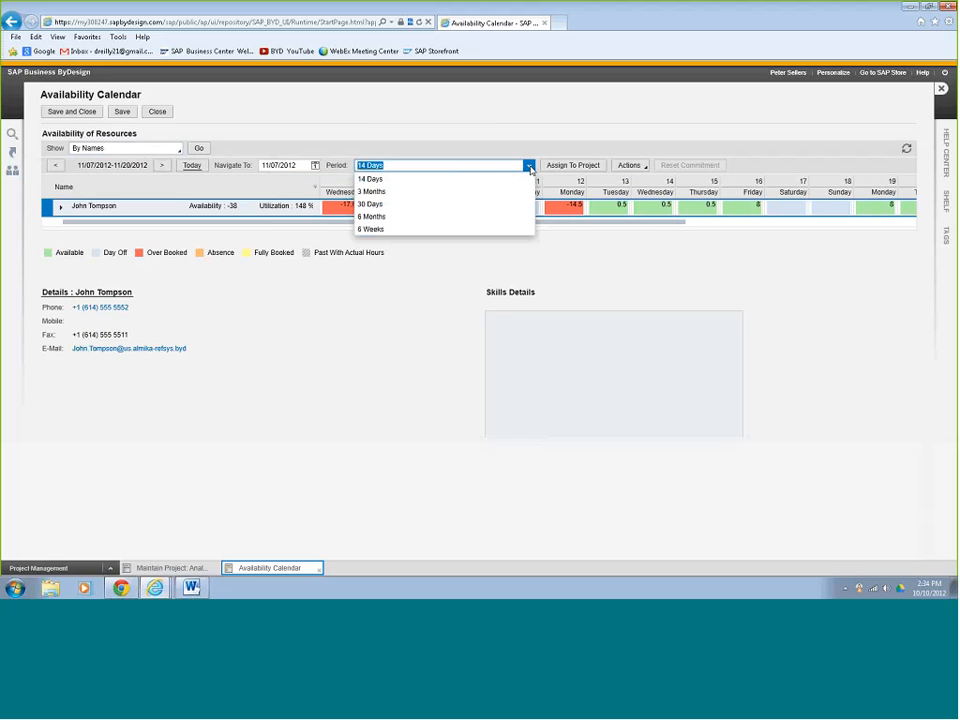
pyautogui.click(370, 204)
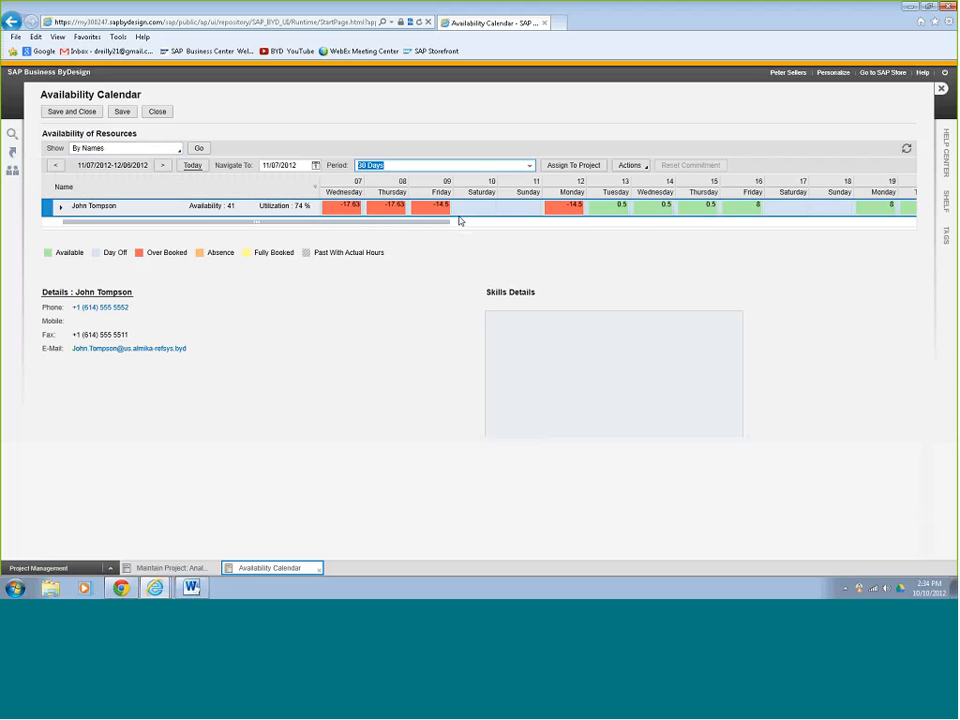
pyautogui.moveTo(911, 222); pyautogui.dragTo(909, 222)
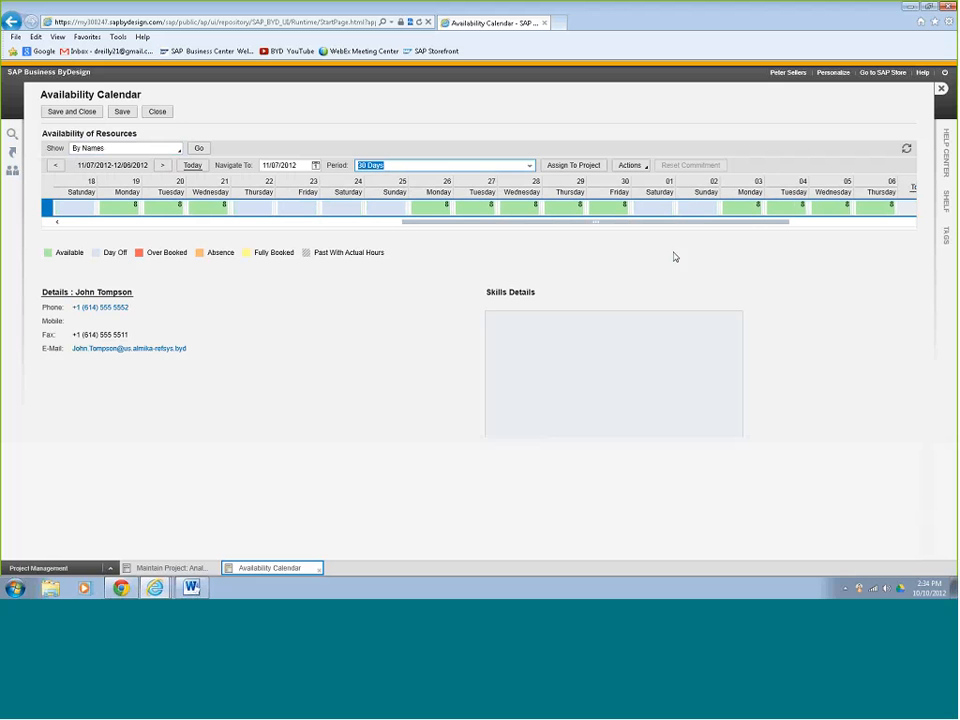
pyautogui.moveTo(57, 222); pyautogui.dragTo(58, 222)
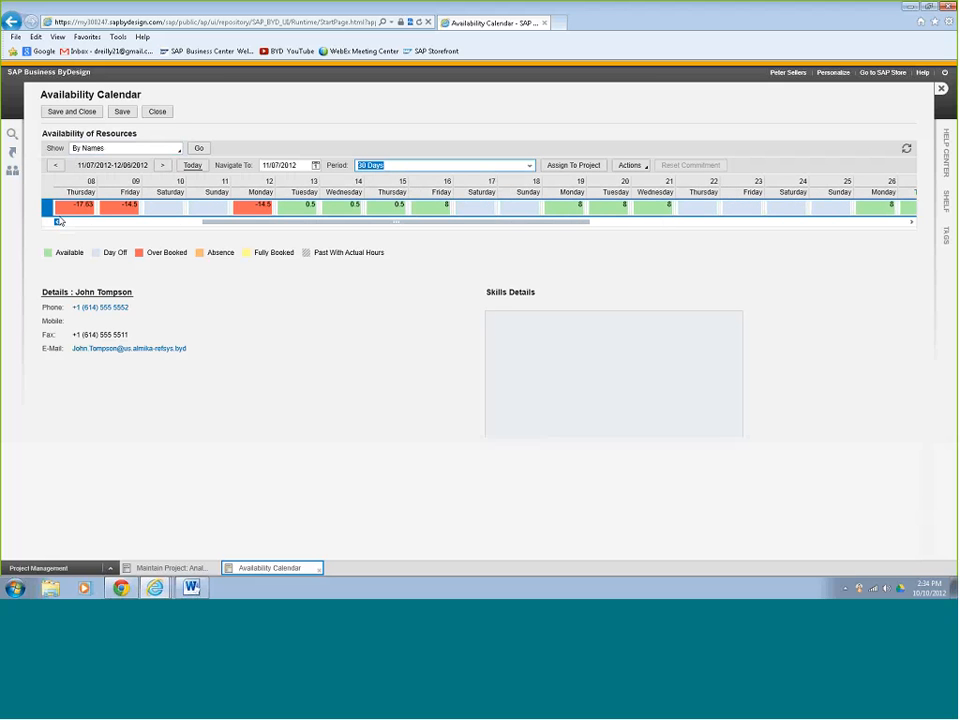
pyautogui.click(56, 165)
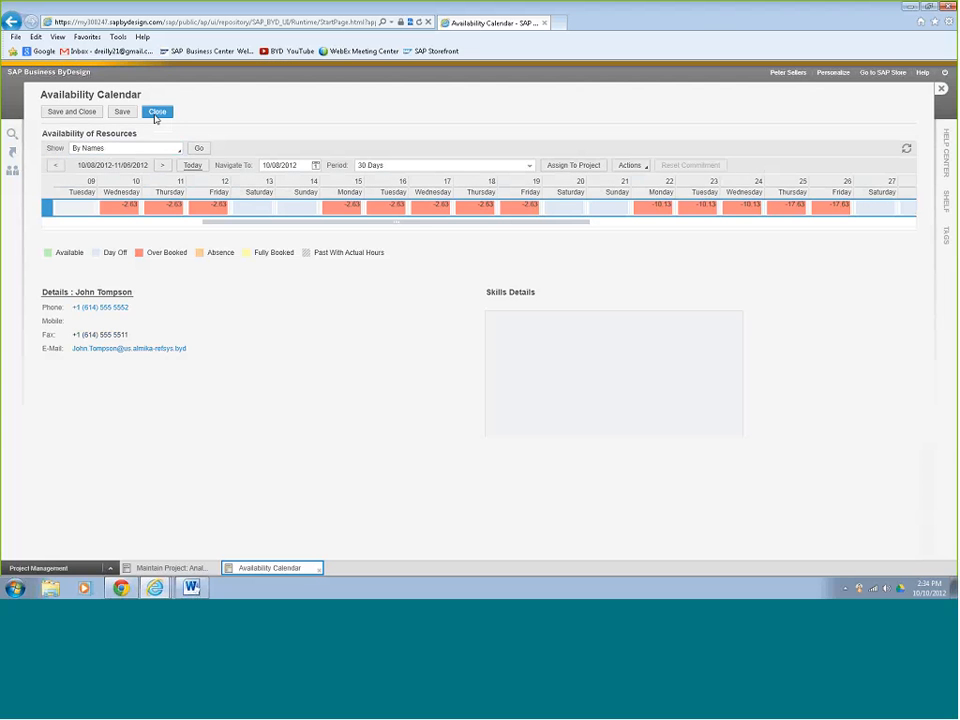
pyautogui.click(157, 113)
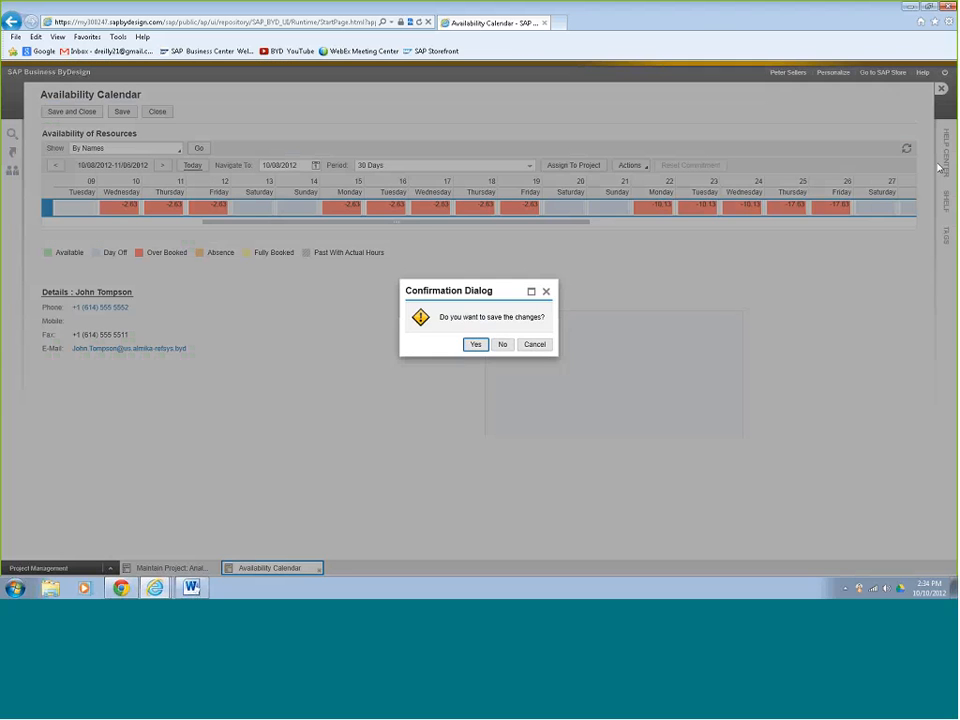
pyautogui.click(499, 344)
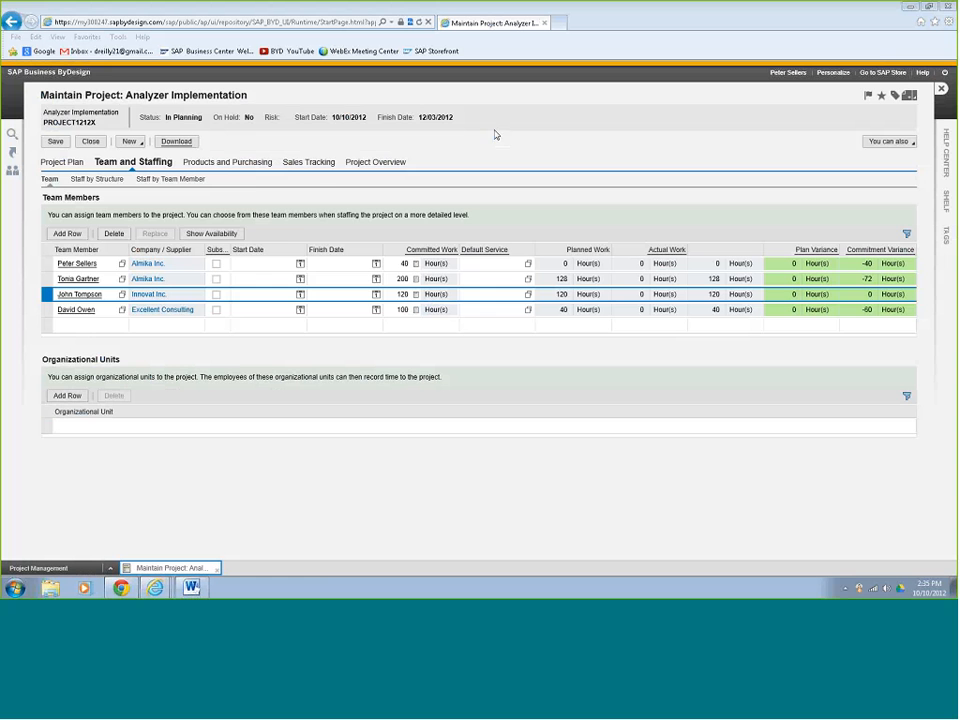
# Open the Project Plan Values report from the Project Overview tab.
pyautogui.click(382, 166)
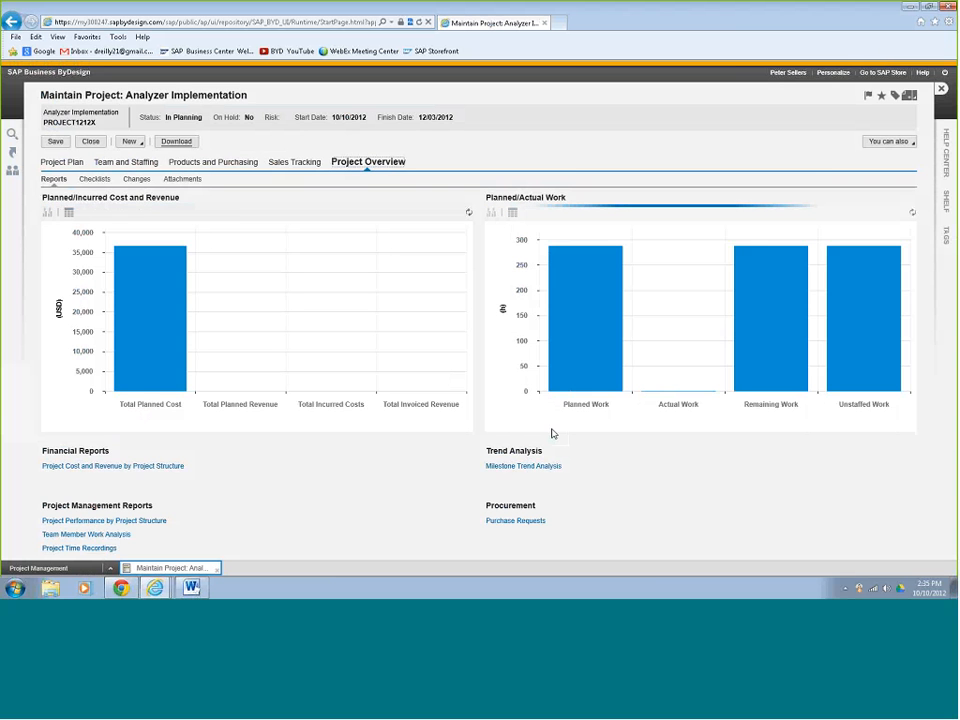
pyautogui.click(69, 481)
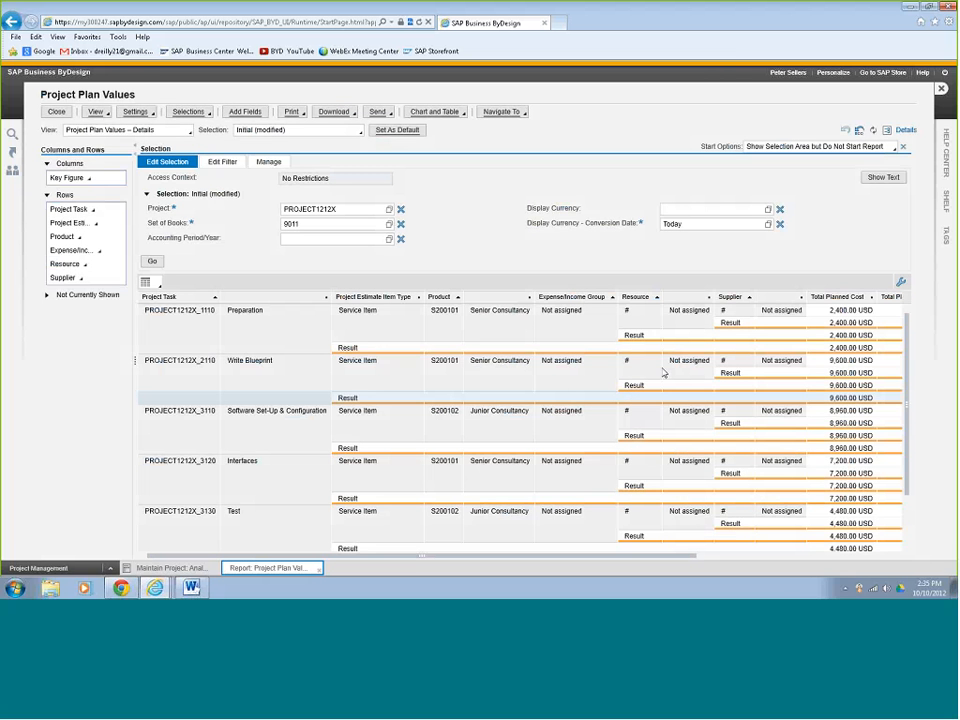
# Hide the selection area and move Resource and Expense/Income Group out of the report rows.
pyautogui.click(903, 147)
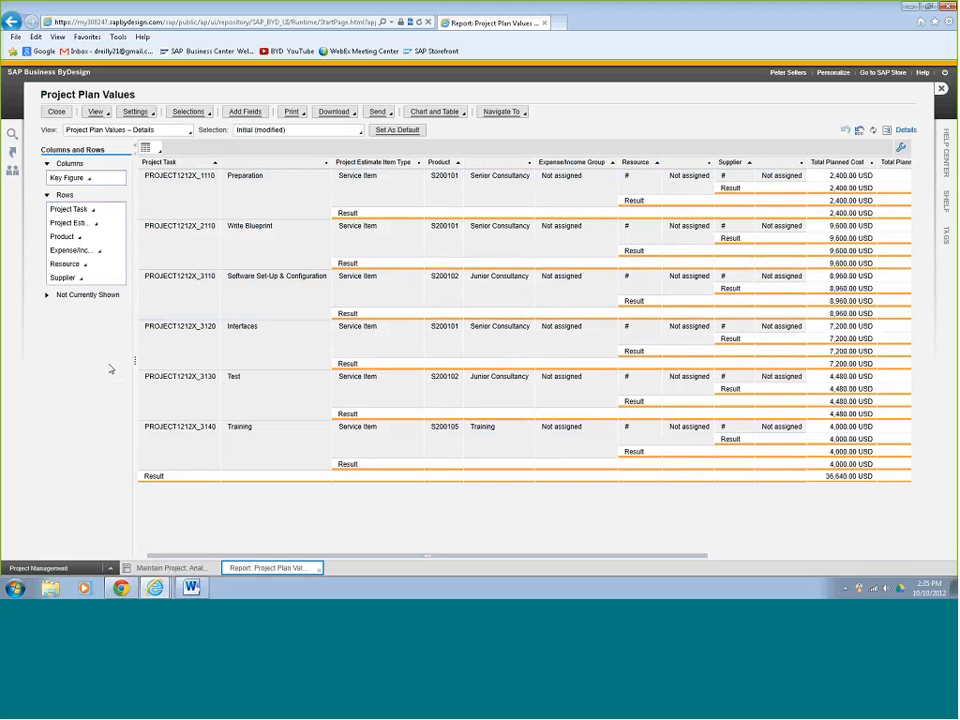
pyautogui.click(86, 265)
pyautogui.click(113, 325)
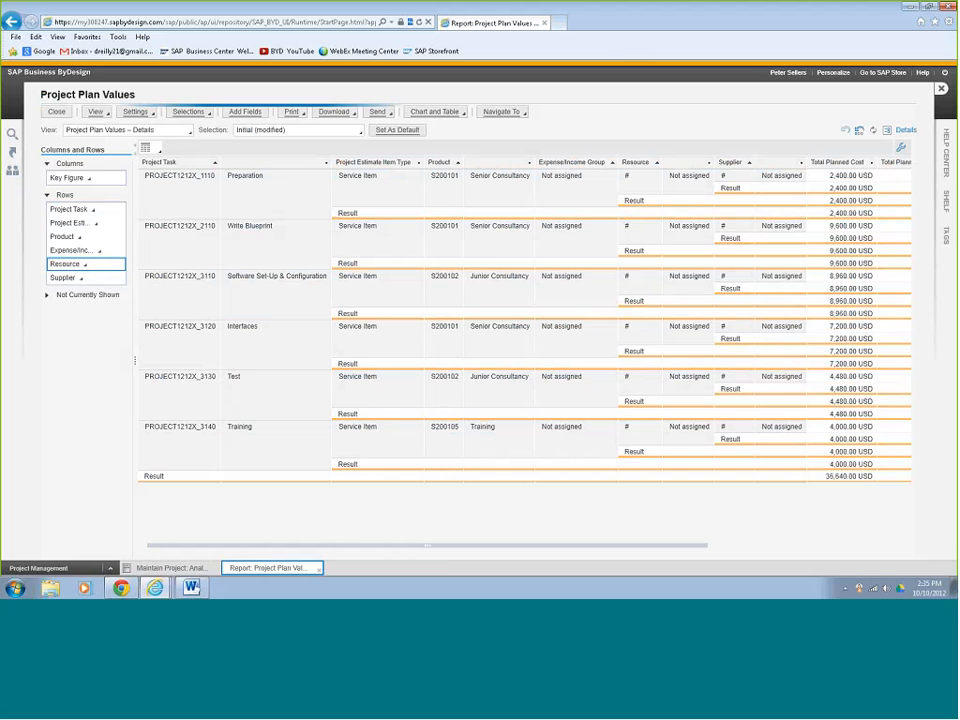
pyautogui.click(99, 251)
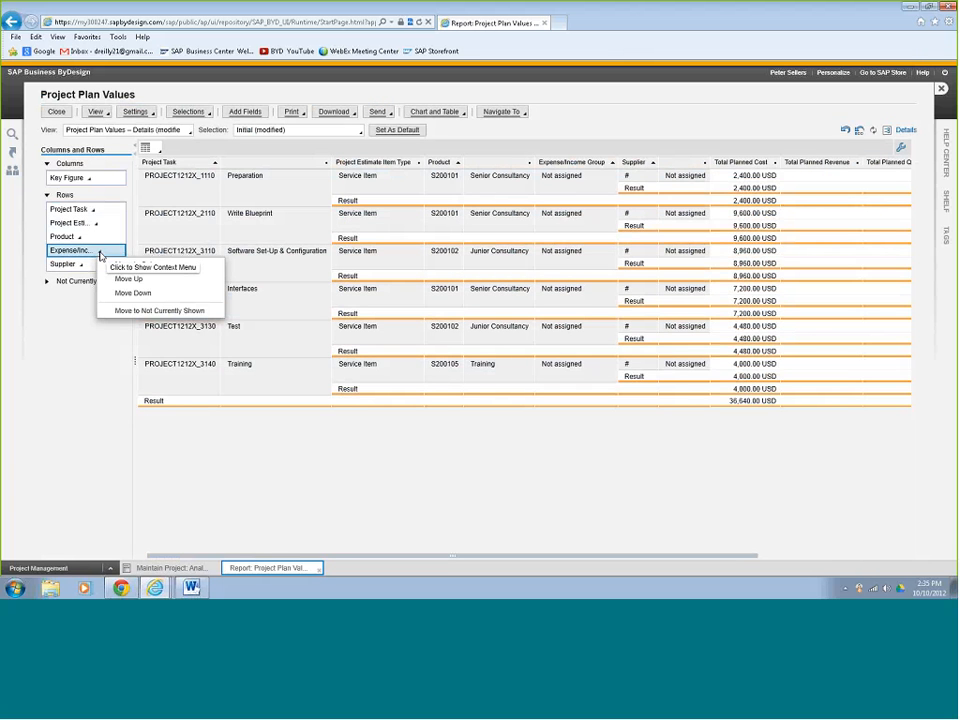
pyautogui.click(117, 311)
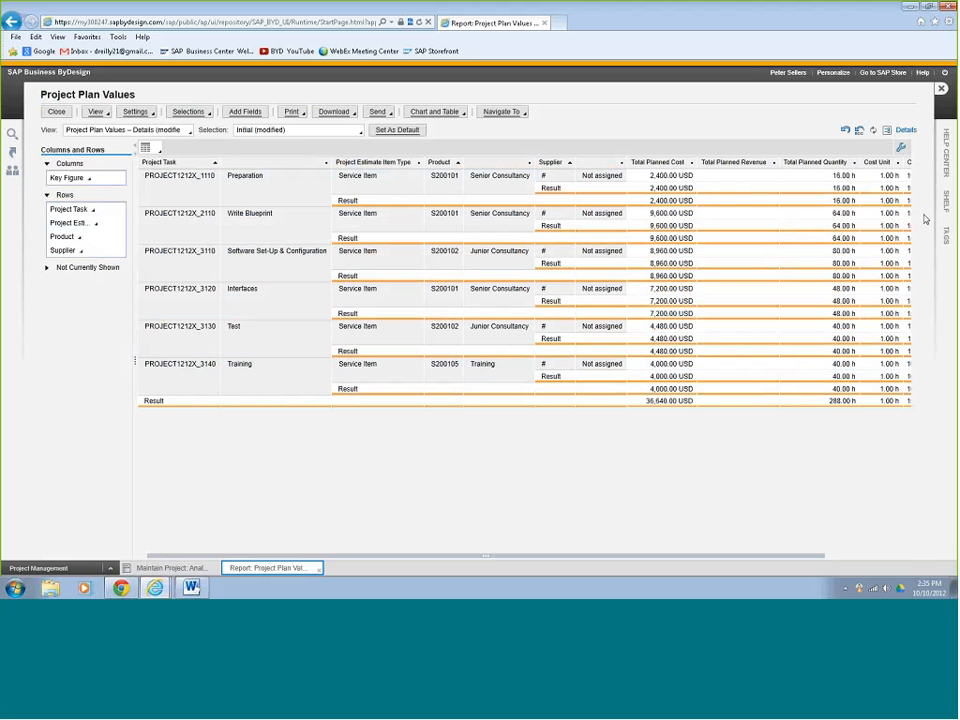
pyautogui.click(926, 219)
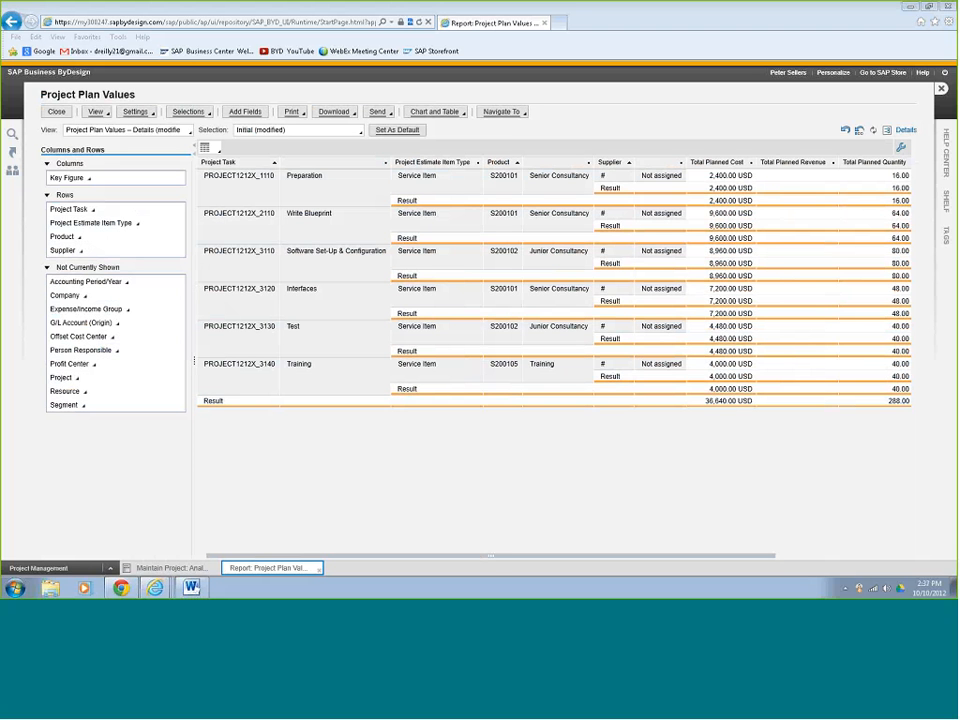
# Export the report as Excel XML, save it as 'projectplan' in Downloads, and open it.
pyautogui.click(356, 116)
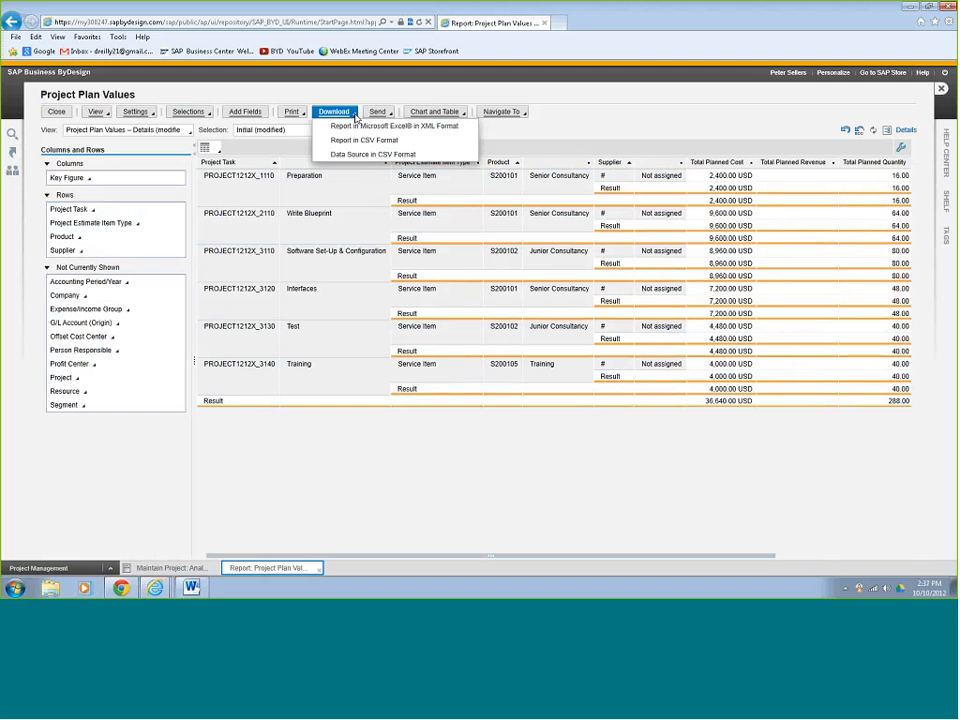
pyautogui.click(358, 128)
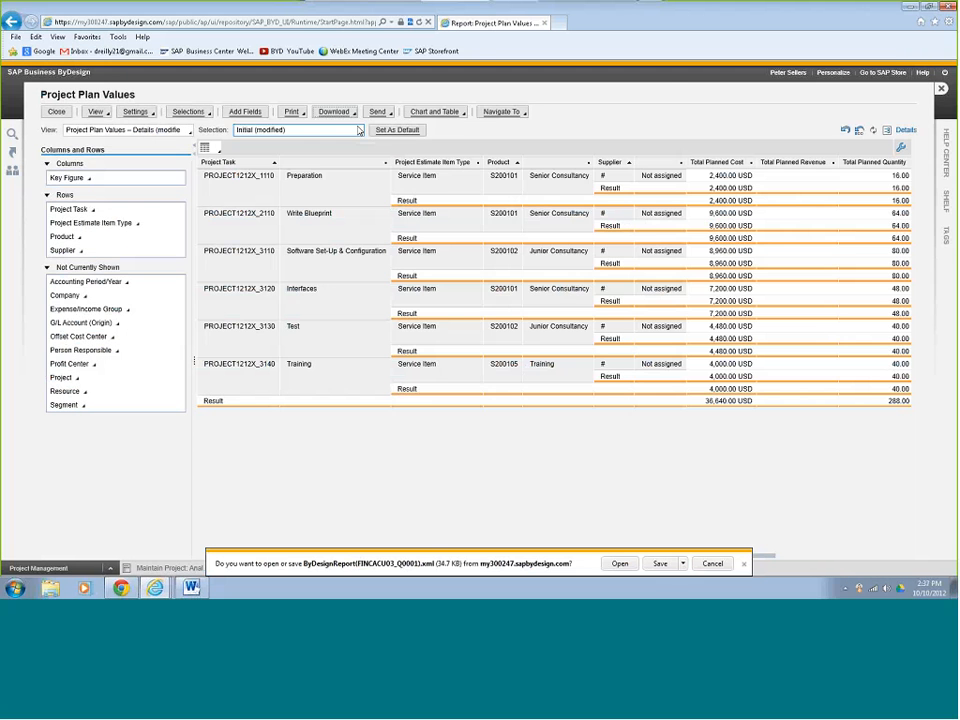
pyautogui.click(683, 564)
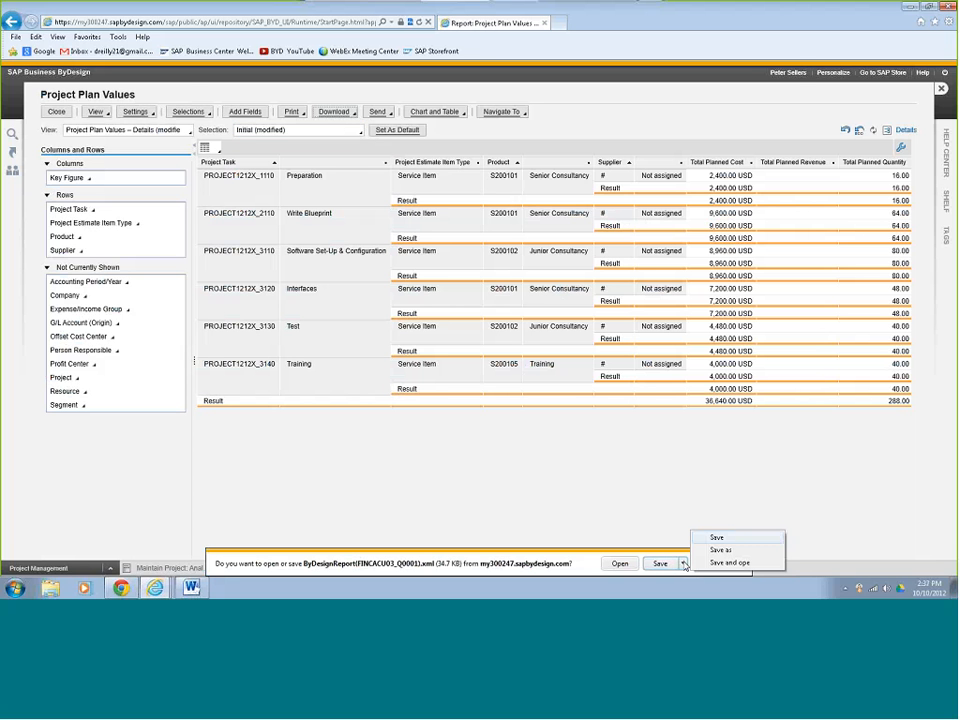
pyautogui.click(718, 550)
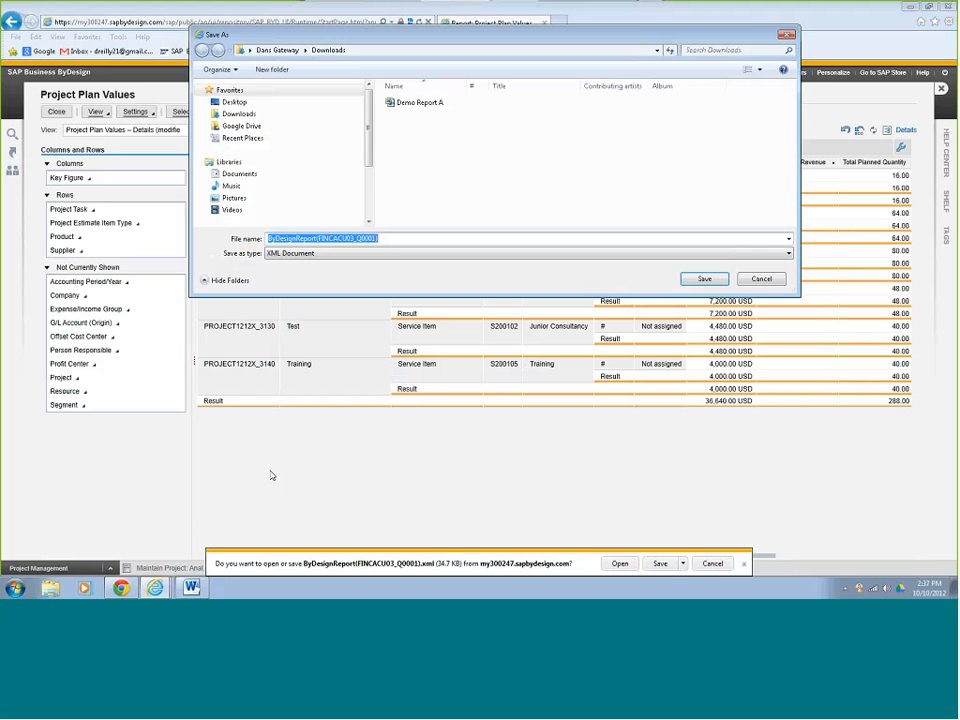
pyautogui.click(246, 118)
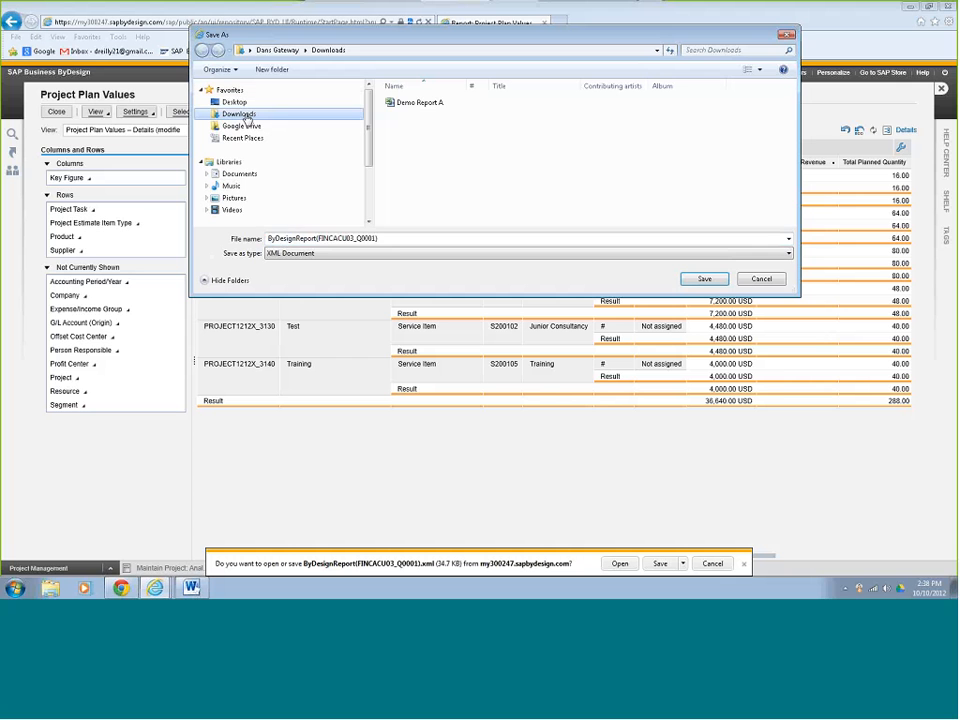
pyautogui.moveTo(392, 241); pyautogui.dragTo(266, 238)
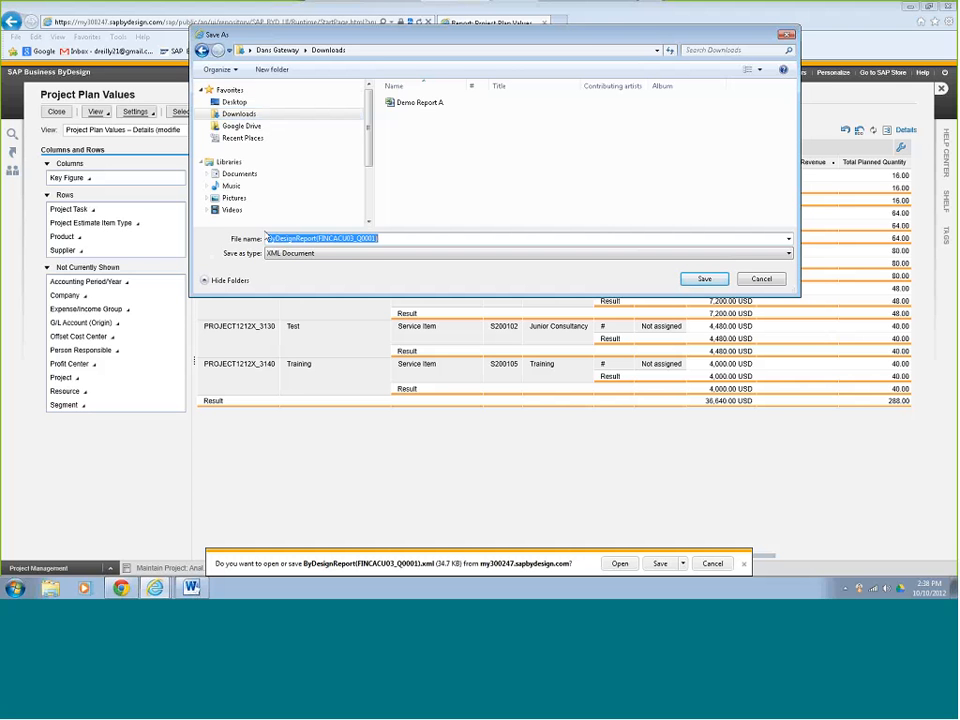
pyautogui.write('proje')
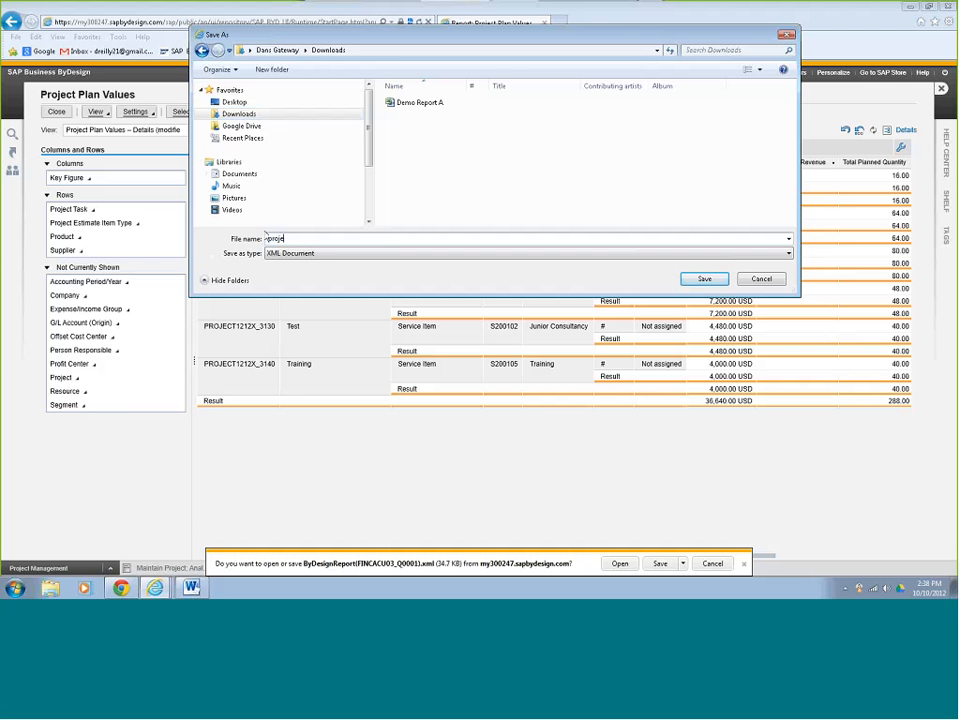
pyautogui.write('ctplan')
pyautogui.click(705, 279)
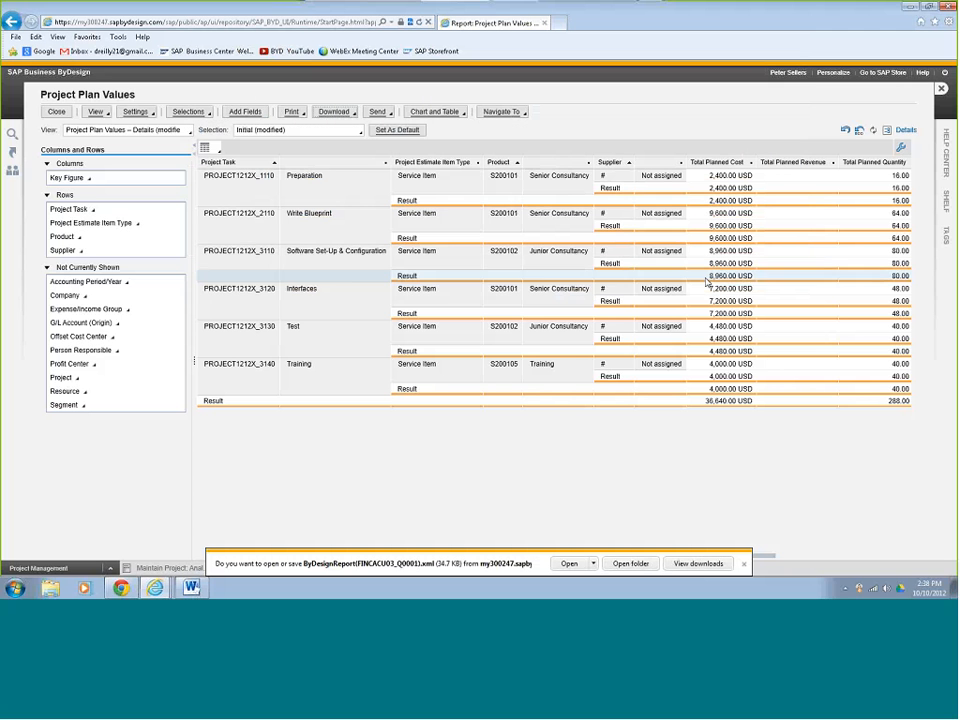
pyautogui.click(568, 564)
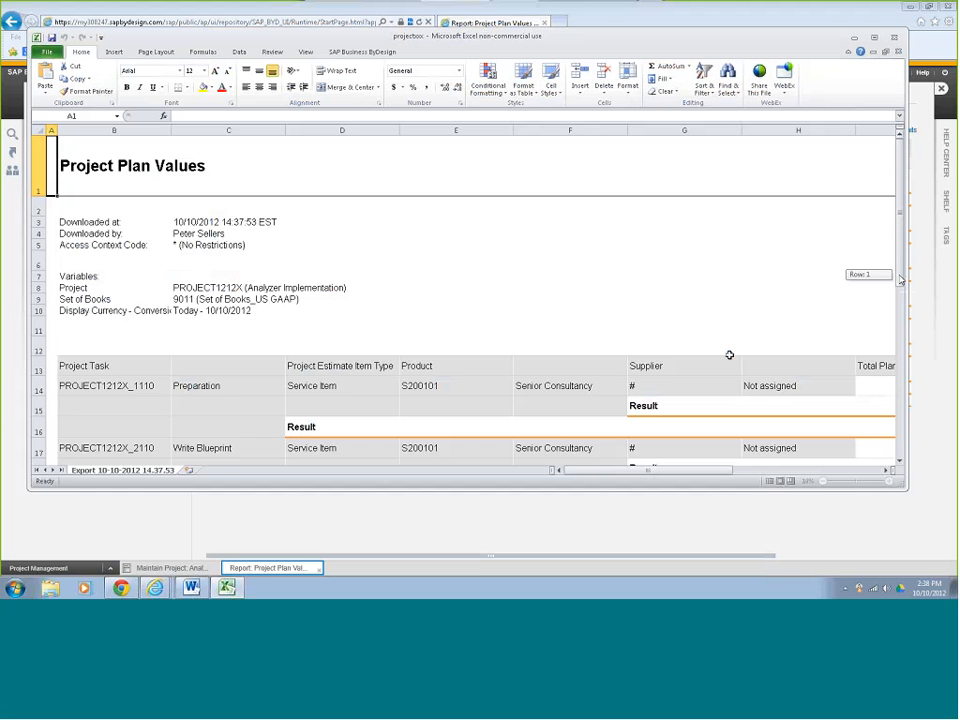
# Scroll through the exported task costs and hours to the 36,640.00 USD and 288.00 h totals, then close Excel.
pyautogui.moveTo(900, 278); pyautogui.dragTo(906, 416)
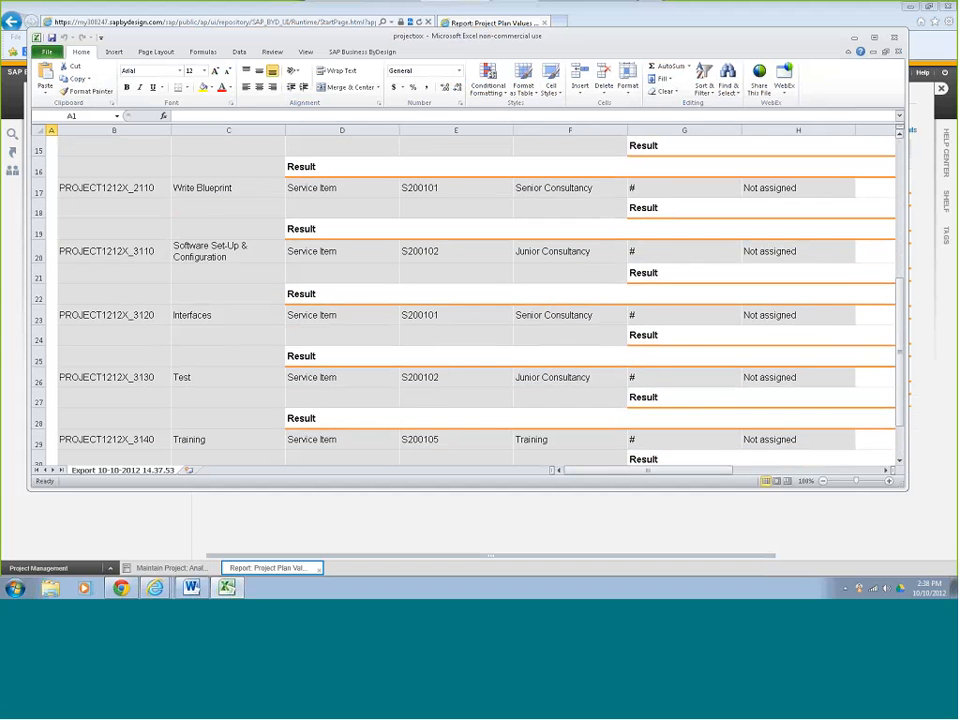
pyautogui.moveTo(696, 470); pyautogui.dragTo(781, 470)
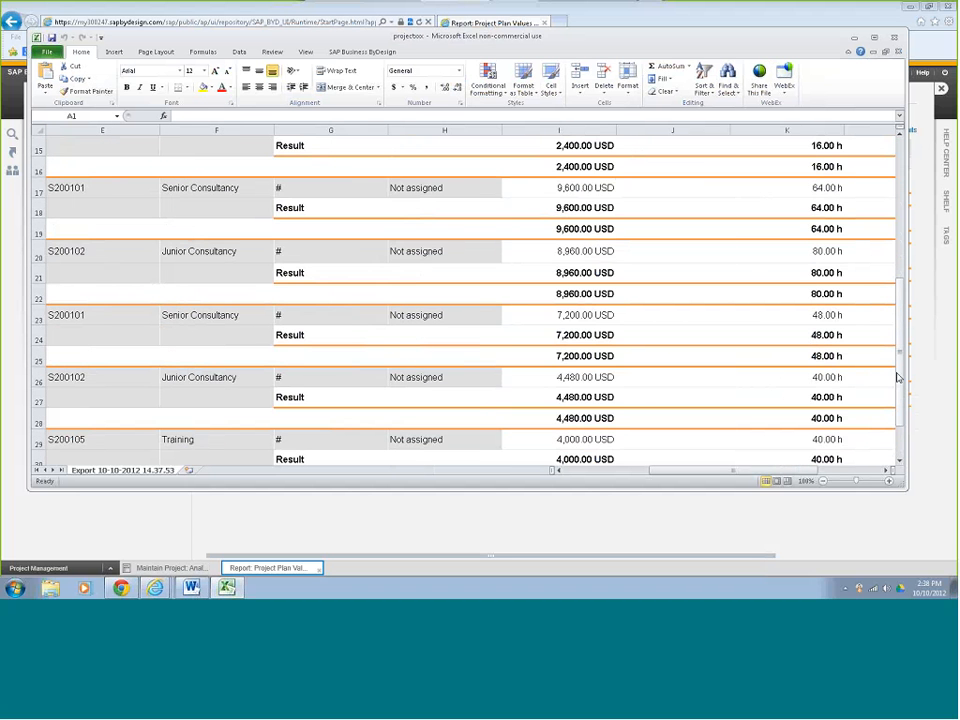
pyautogui.moveTo(903, 374); pyautogui.dragTo(905, 412)
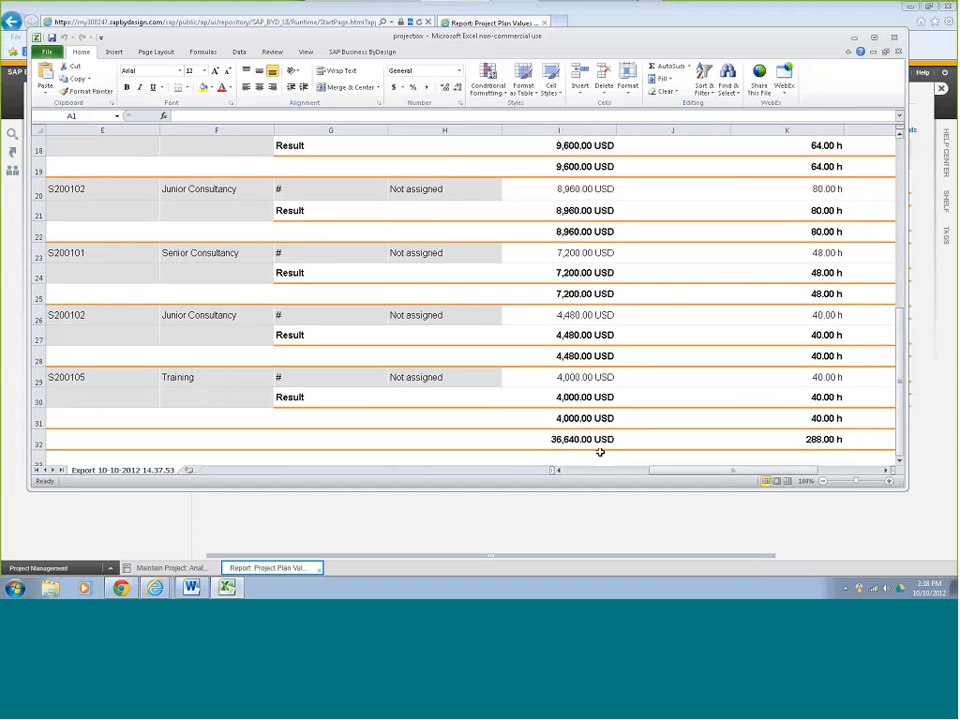
pyautogui.click(896, 39)
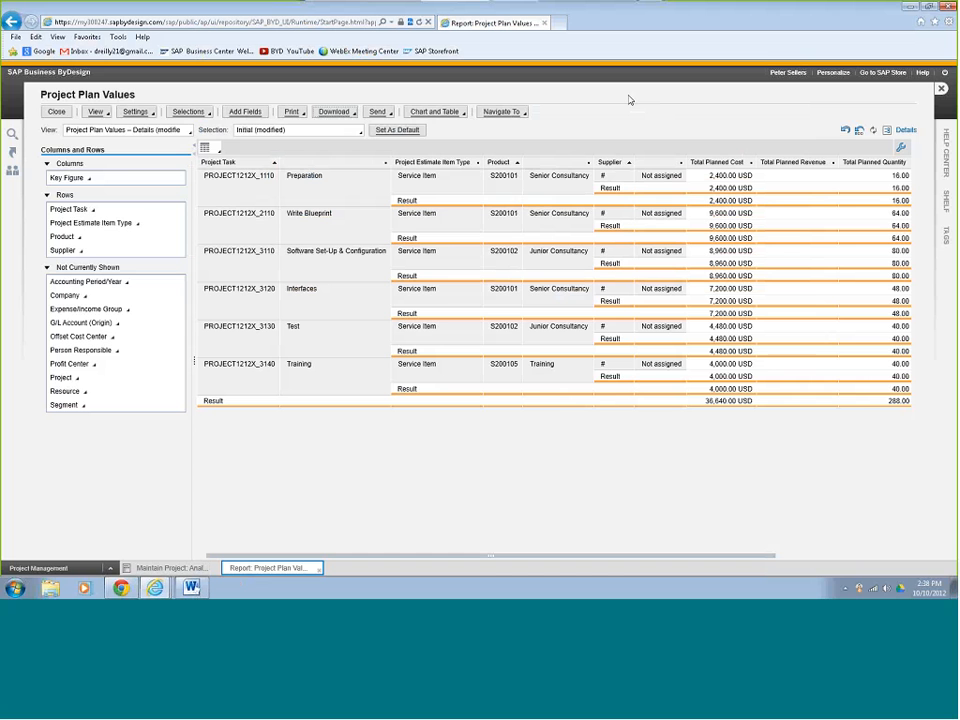
# Close the report and start a new notification for the project.
pyautogui.click(57, 113)
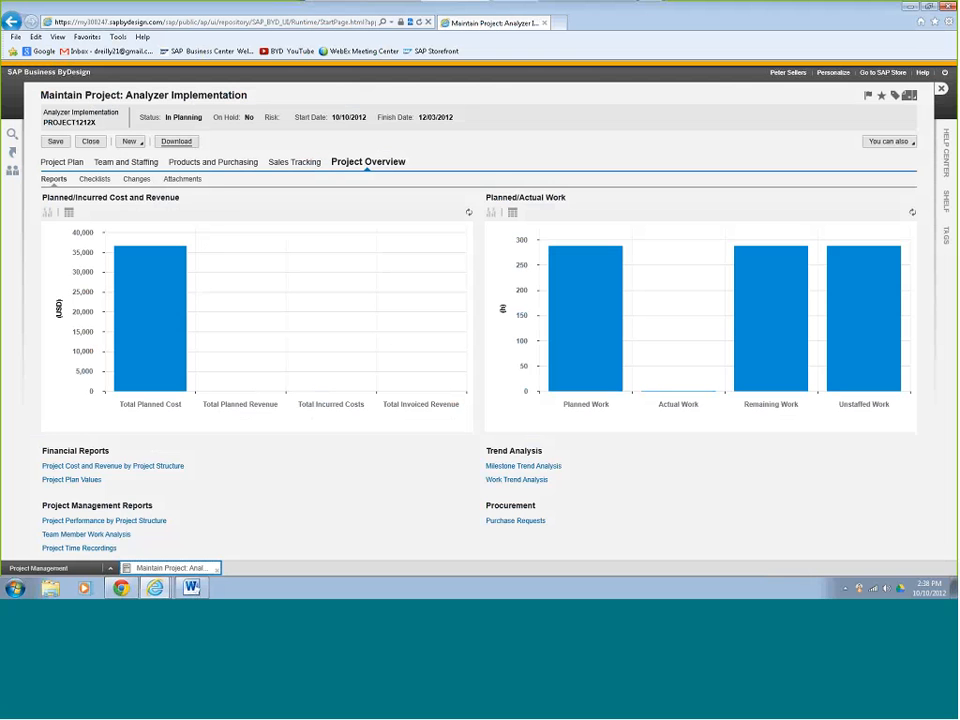
pyautogui.click(130, 141)
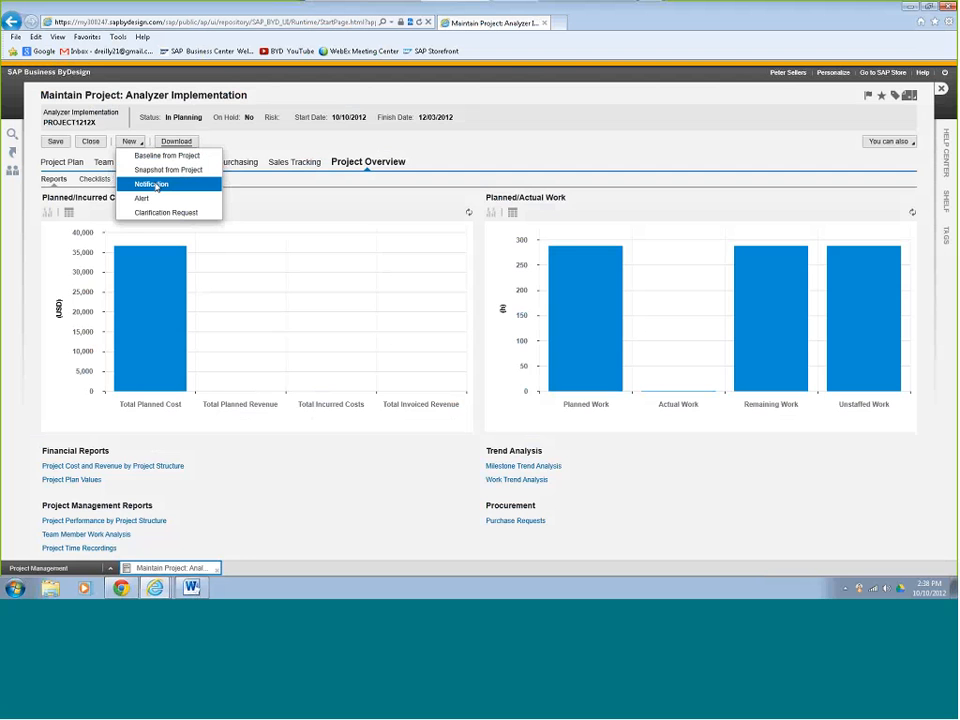
pyautogui.click(152, 184)
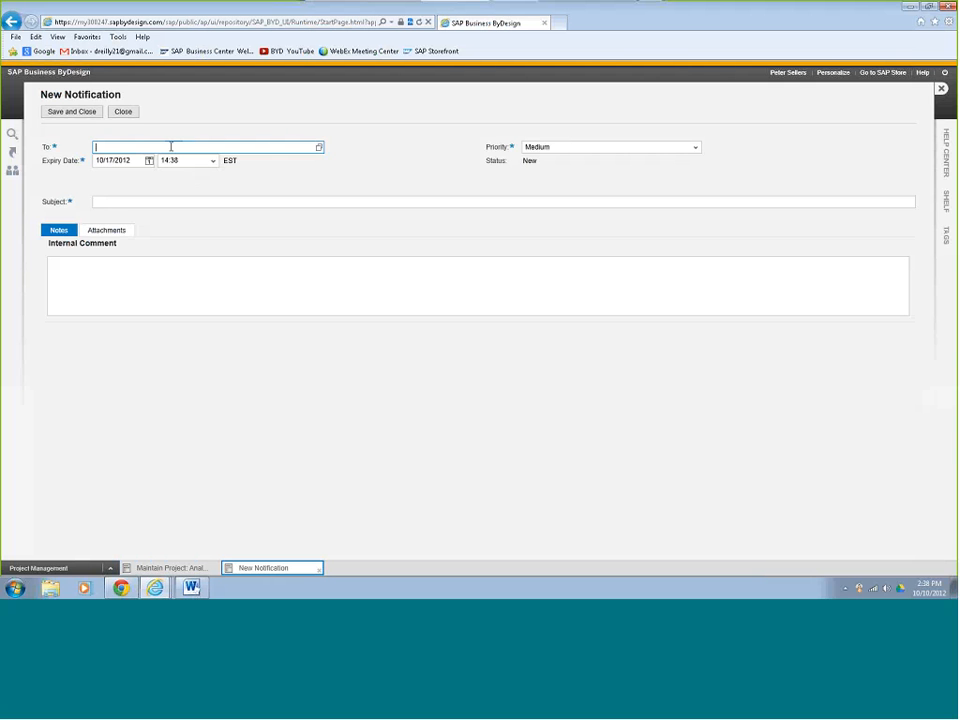
# Address it to the colleague and set the subject 'Estimated Project Cost for William Analyzer project Nov 2012'.
pyautogui.write('vic')
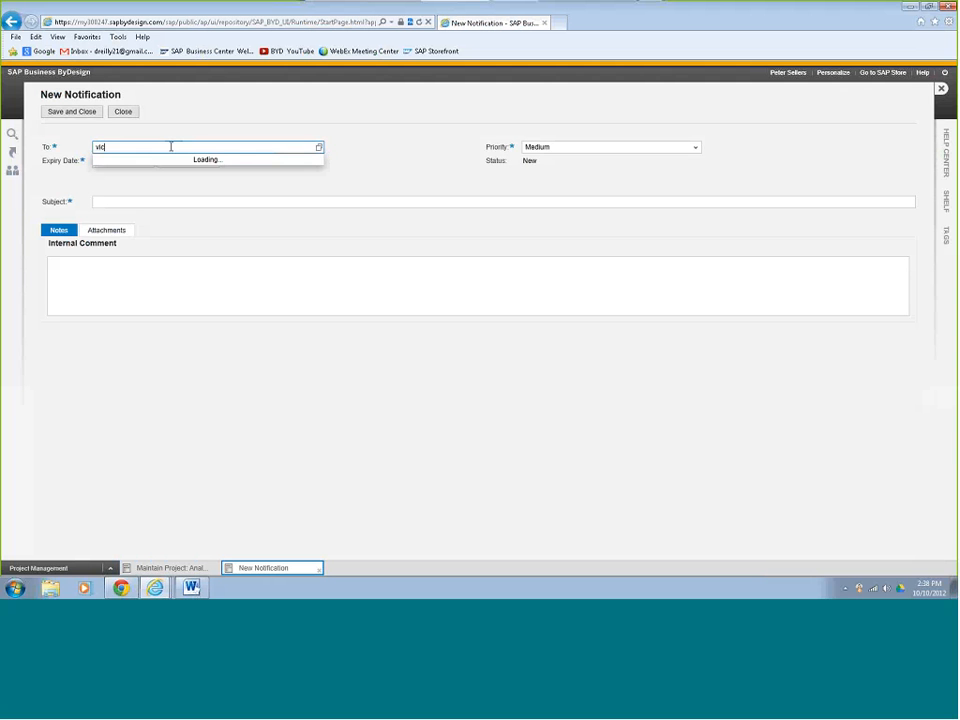
pyautogui.click(151, 161)
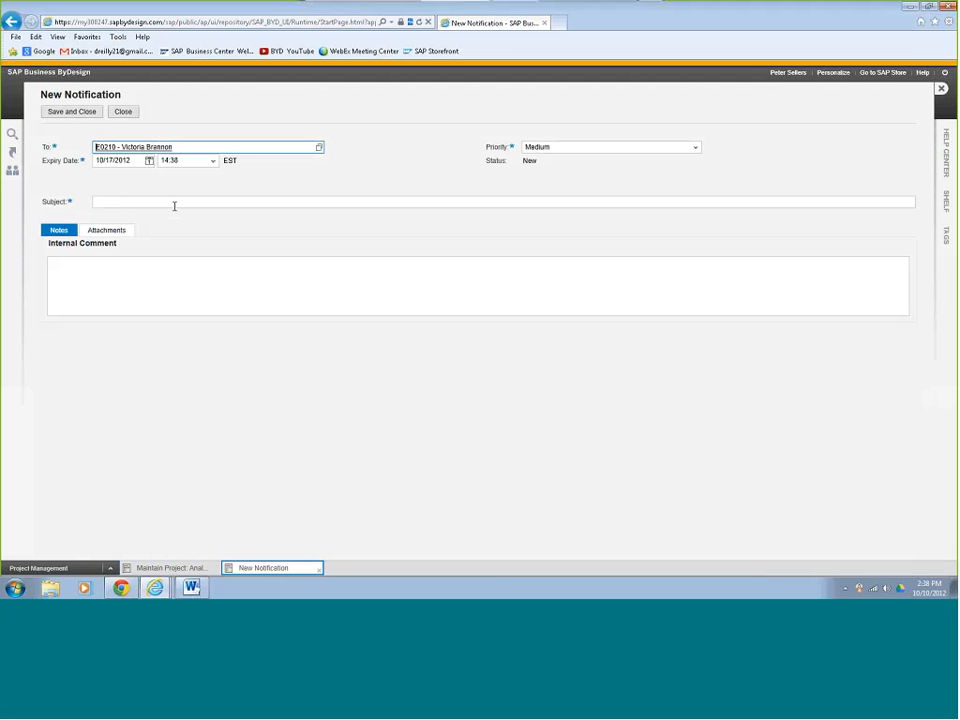
pyautogui.click(168, 202)
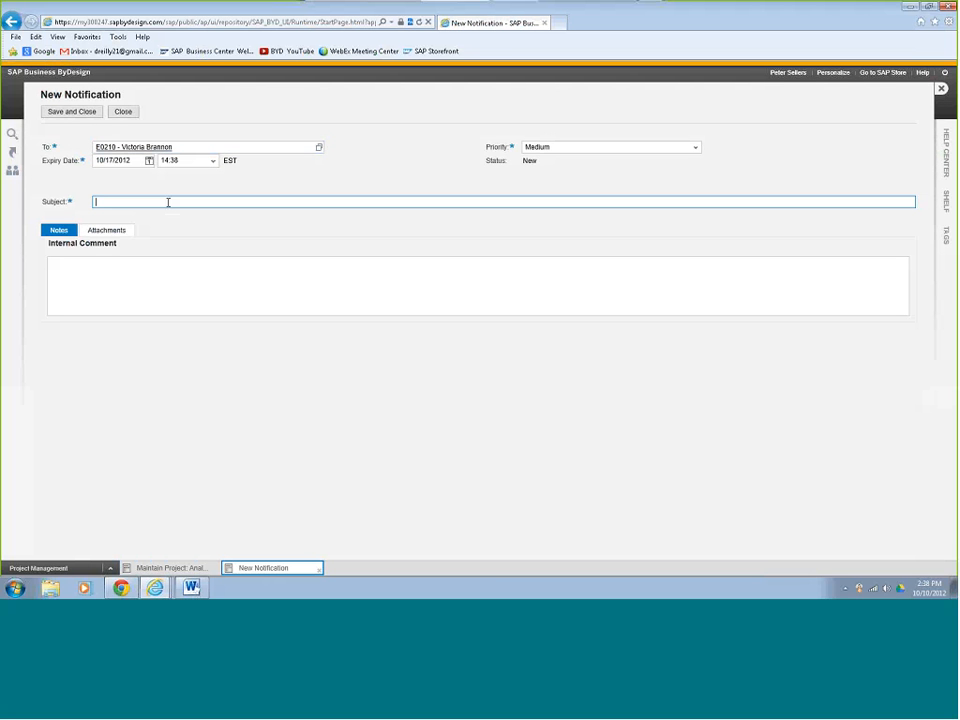
pyautogui.write('Estimated Project Cost for William Analyzer project Nov 2012')
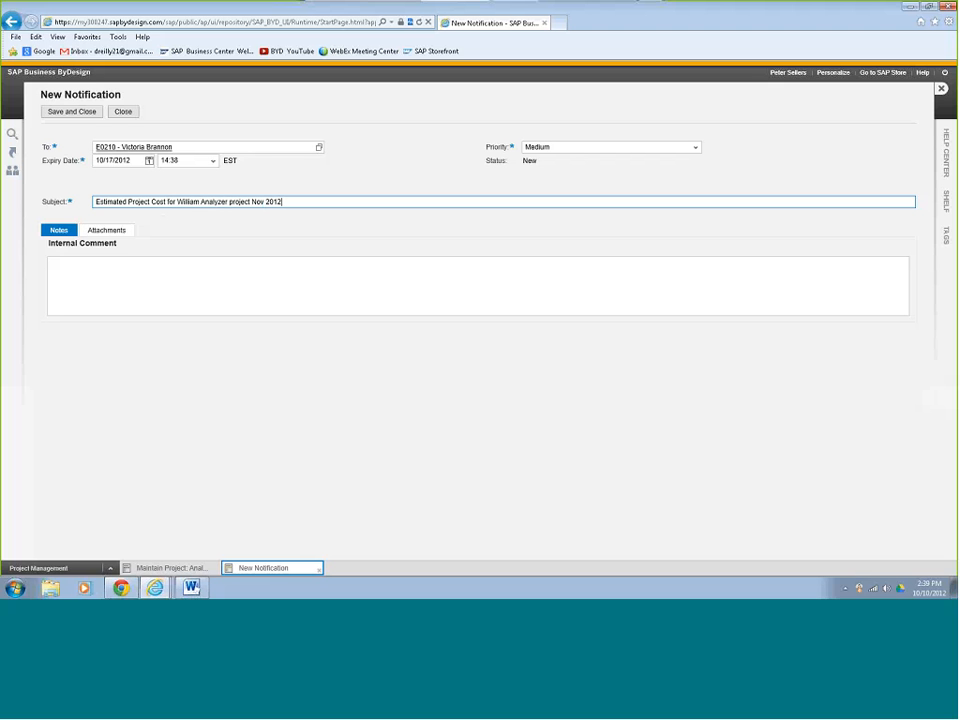
# Attach projectxxx.xml from Downloads to the notification, then save and send it.
pyautogui.click(108, 230)
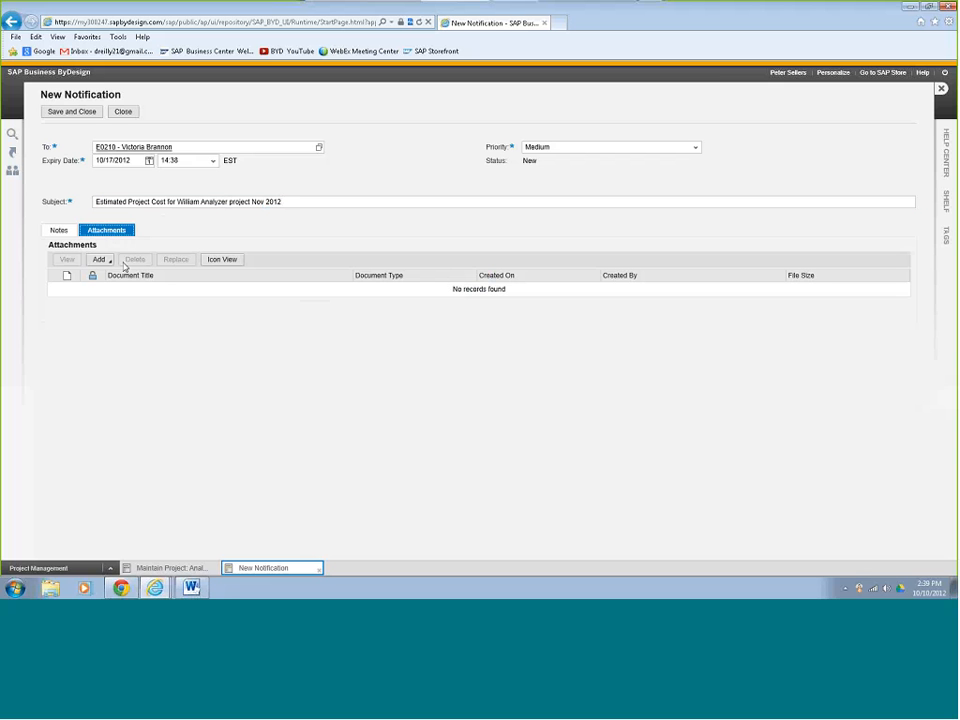
pyautogui.click(109, 263)
pyautogui.click(110, 273)
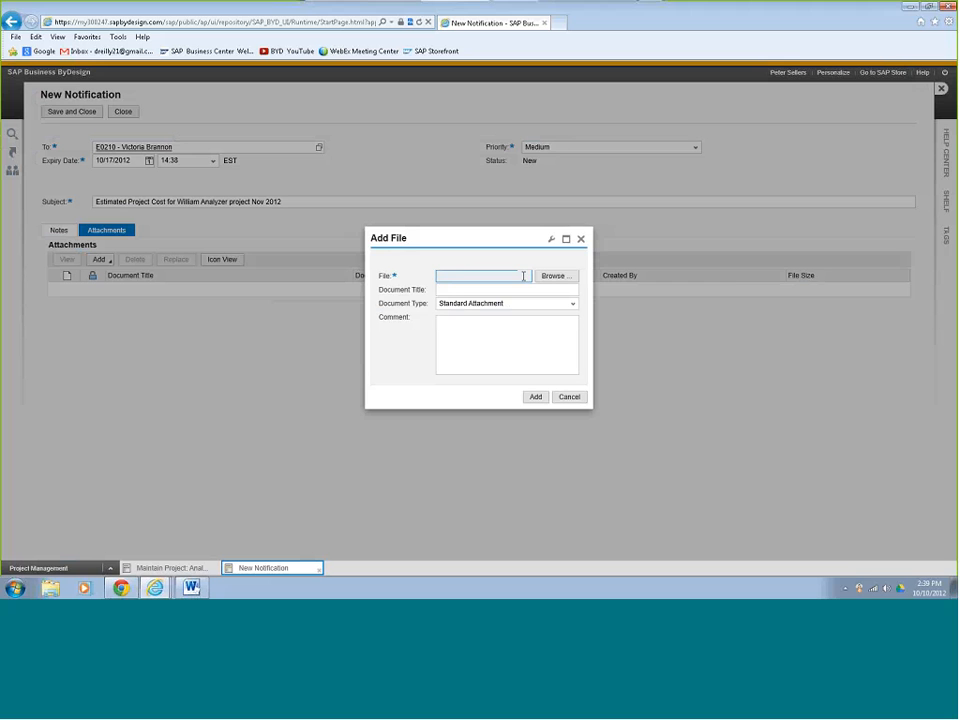
pyautogui.click(556, 276)
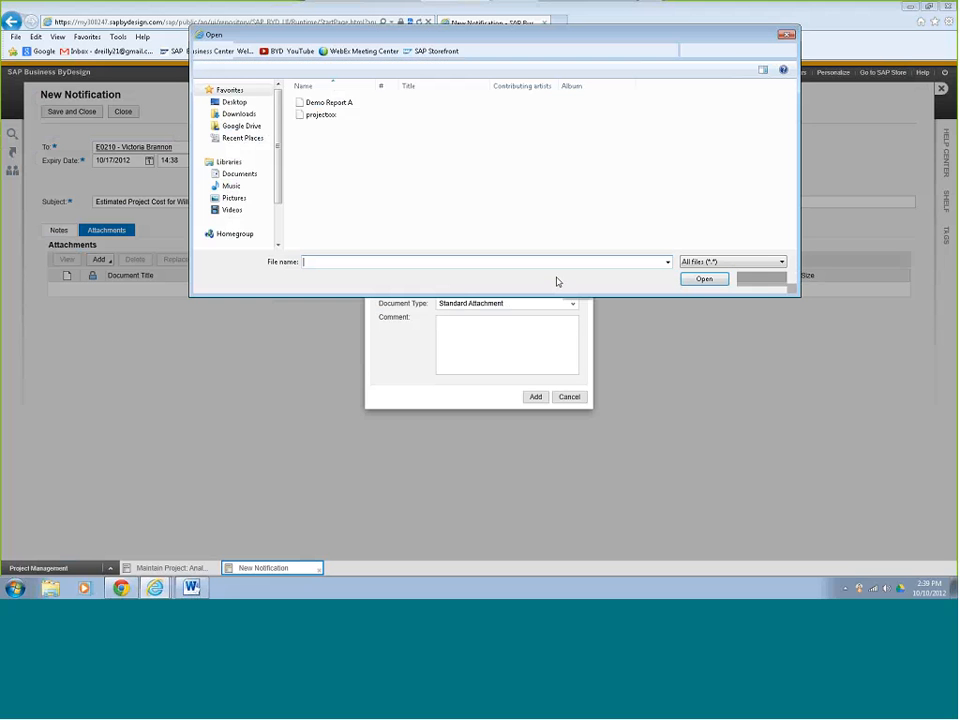
pyautogui.click(327, 116)
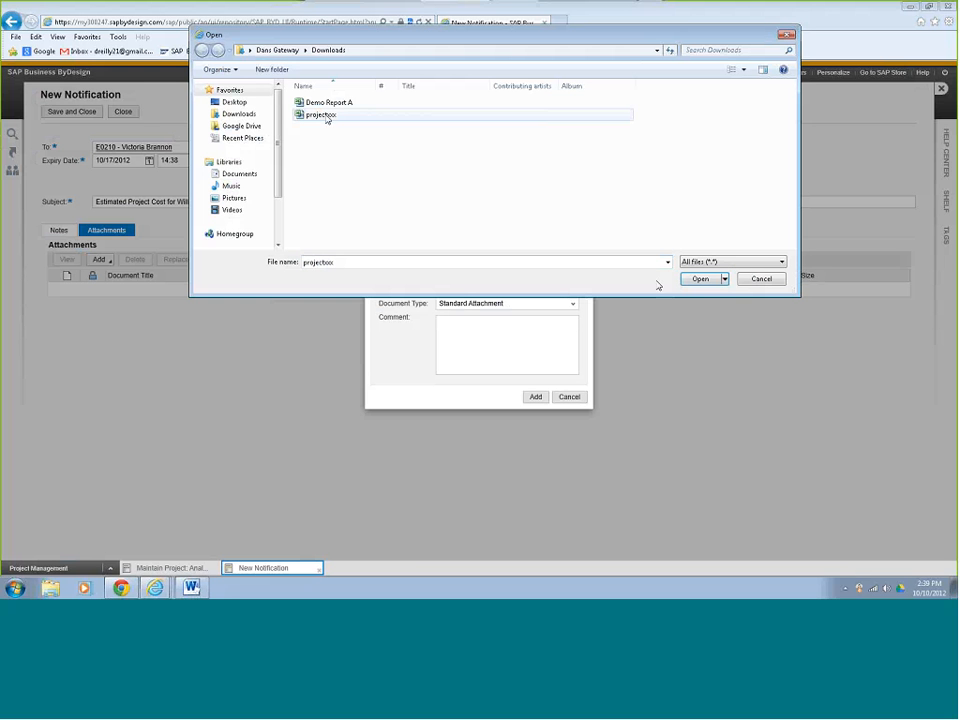
pyautogui.click(703, 279)
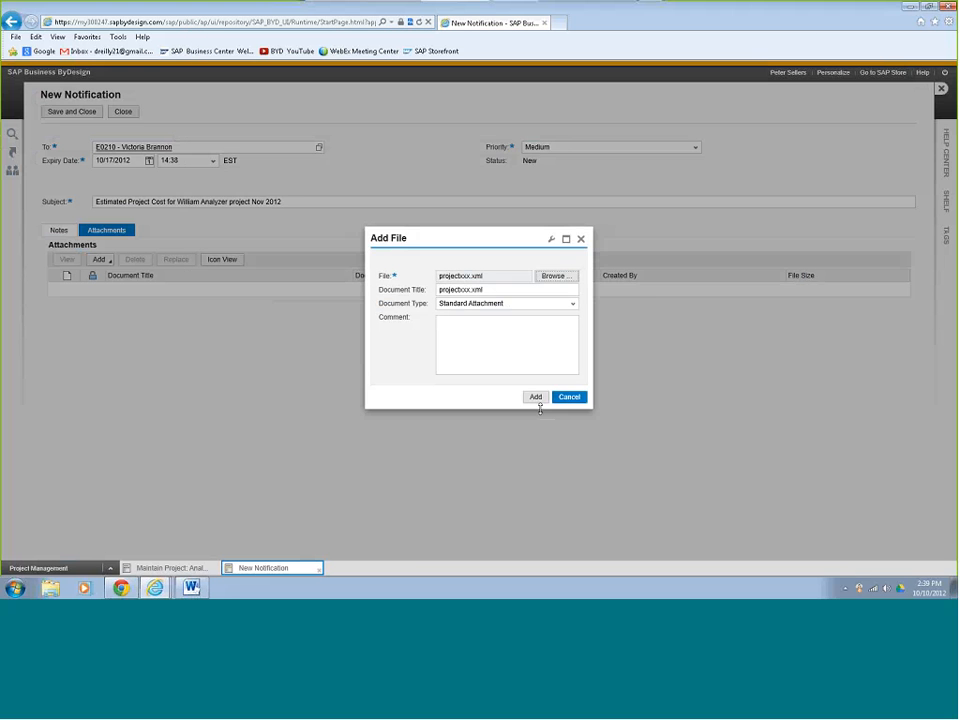
pyautogui.click(536, 397)
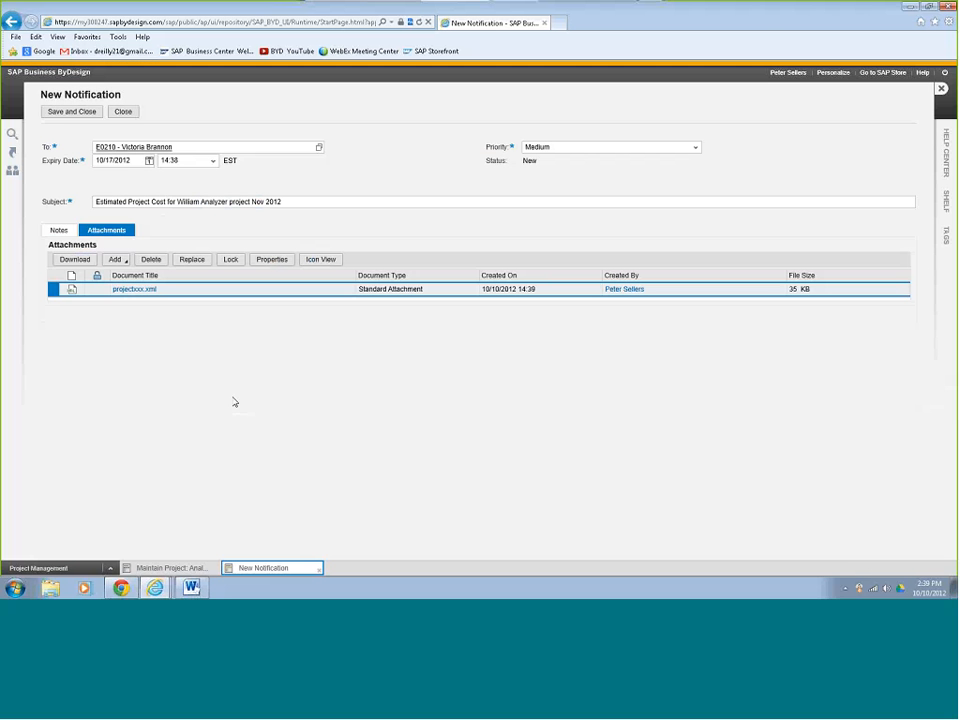
pyautogui.click(72, 112)
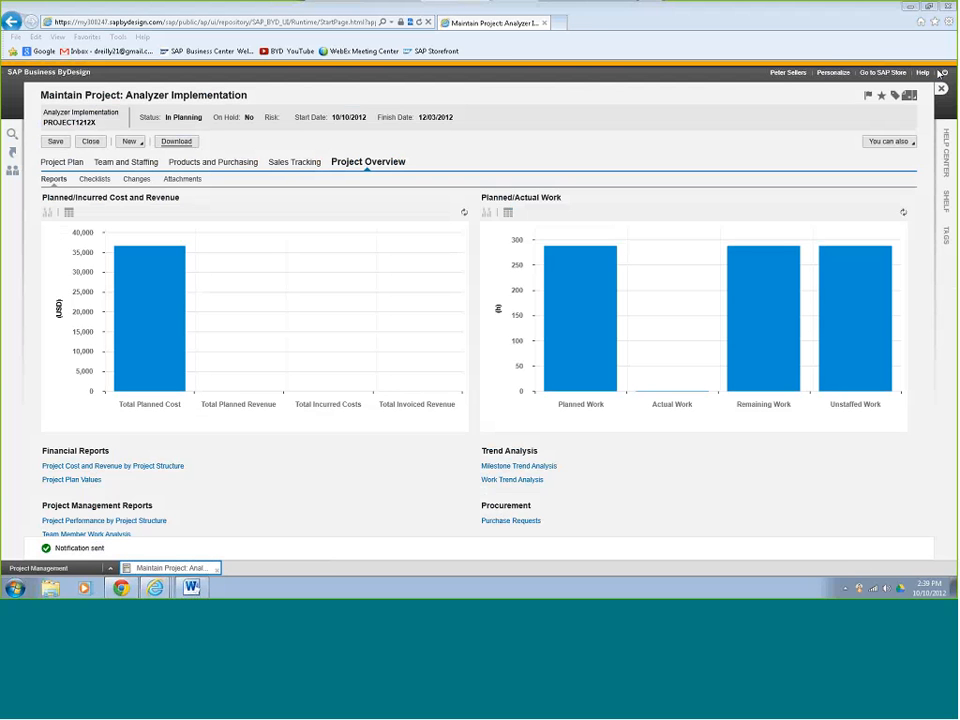
# Log off and restart the application to get the login screen.
pyautogui.click(941, 73)
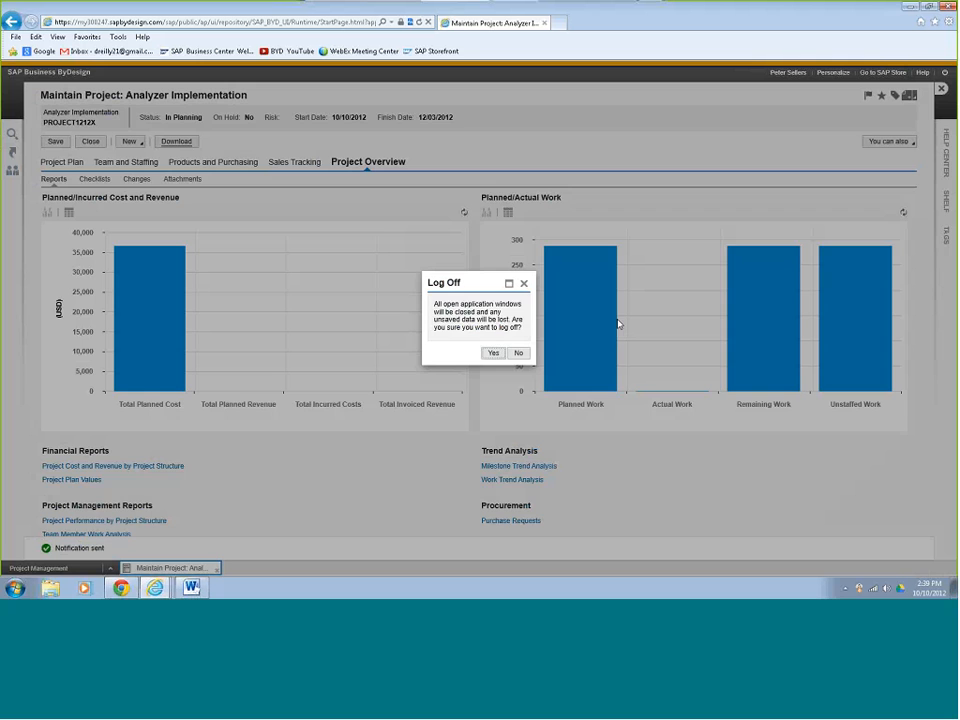
pyautogui.click(495, 354)
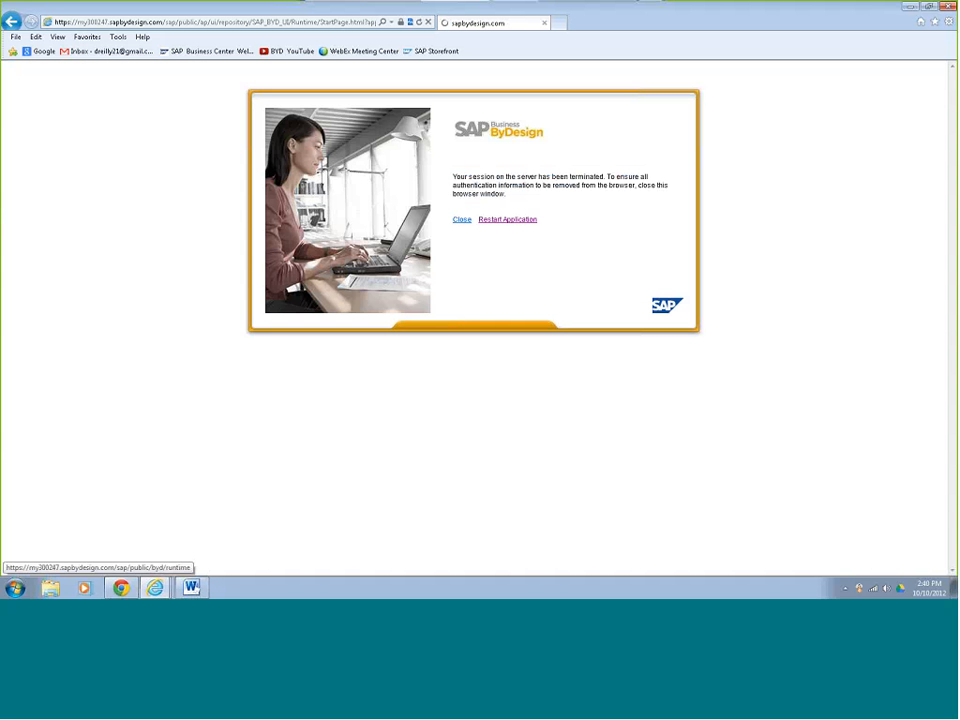
pyautogui.click(486, 219)
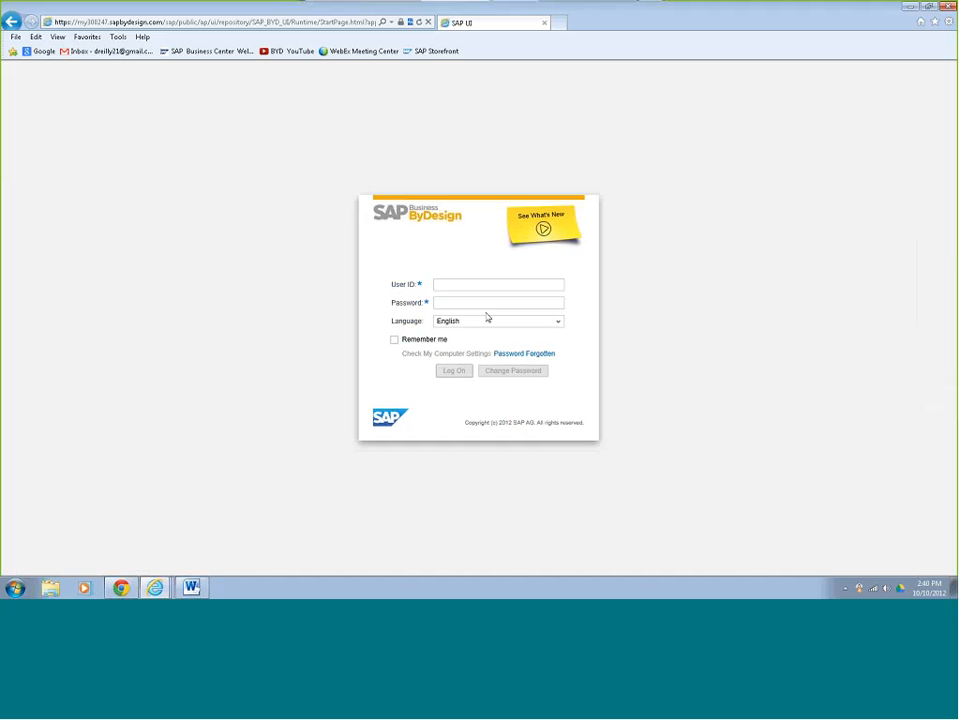
# Sign in as the sales user with its user ID and password.
pyautogui.click(486, 285)
pyautogui.write('sales02')
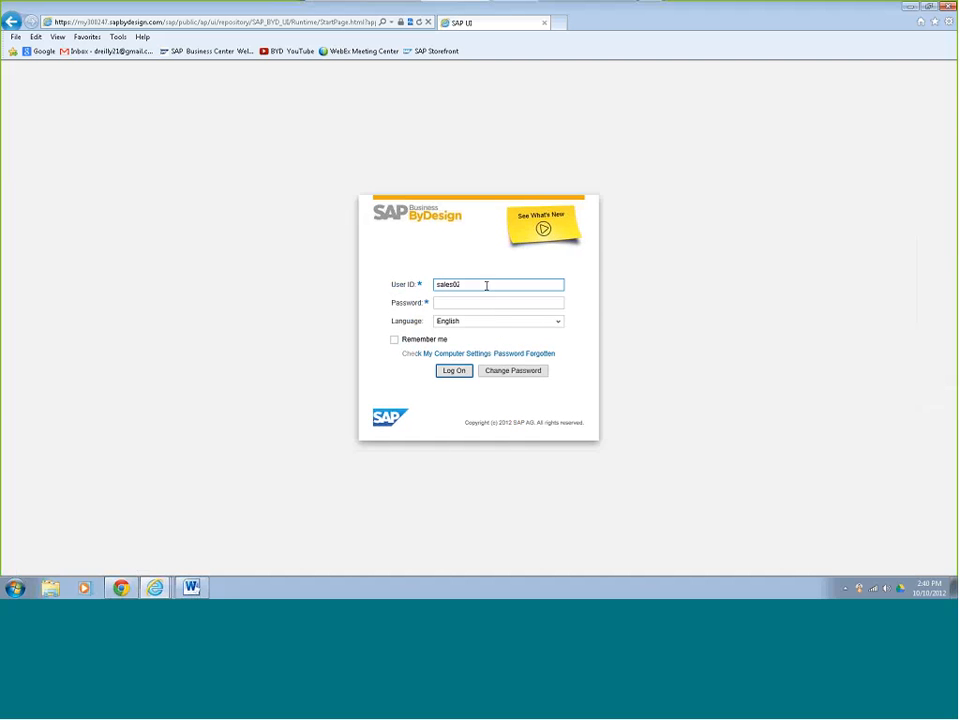
pyautogui.press('Tab')
pyautogui.write('Welcome1')
pyautogui.press('Return')
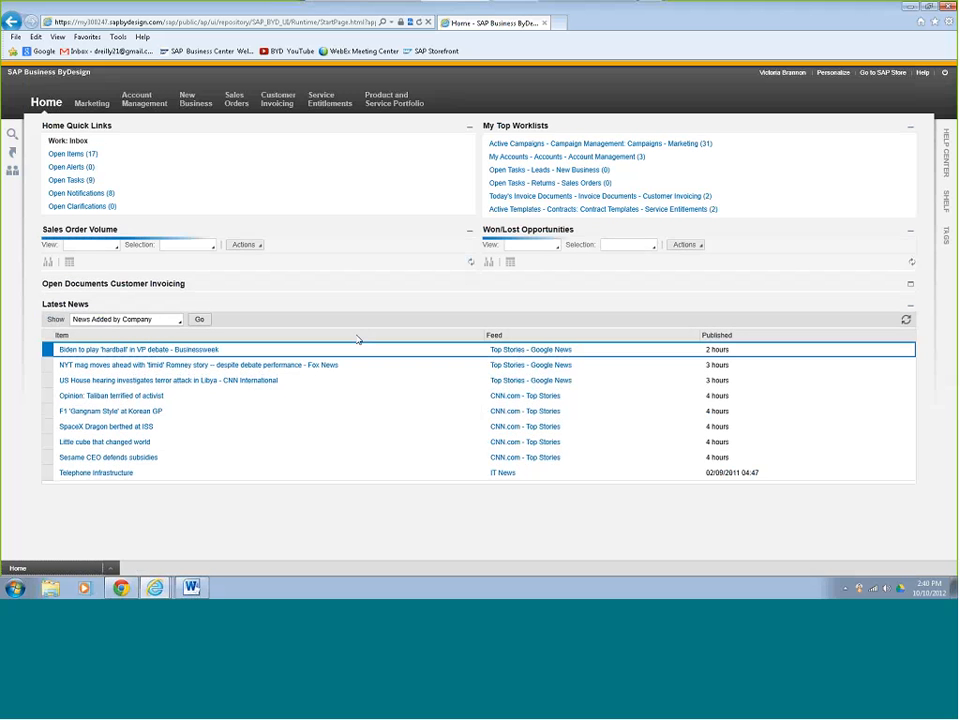
# Open the Estimated Project Cost notification from open notifications and acknowledge it.
pyautogui.click(85, 193)
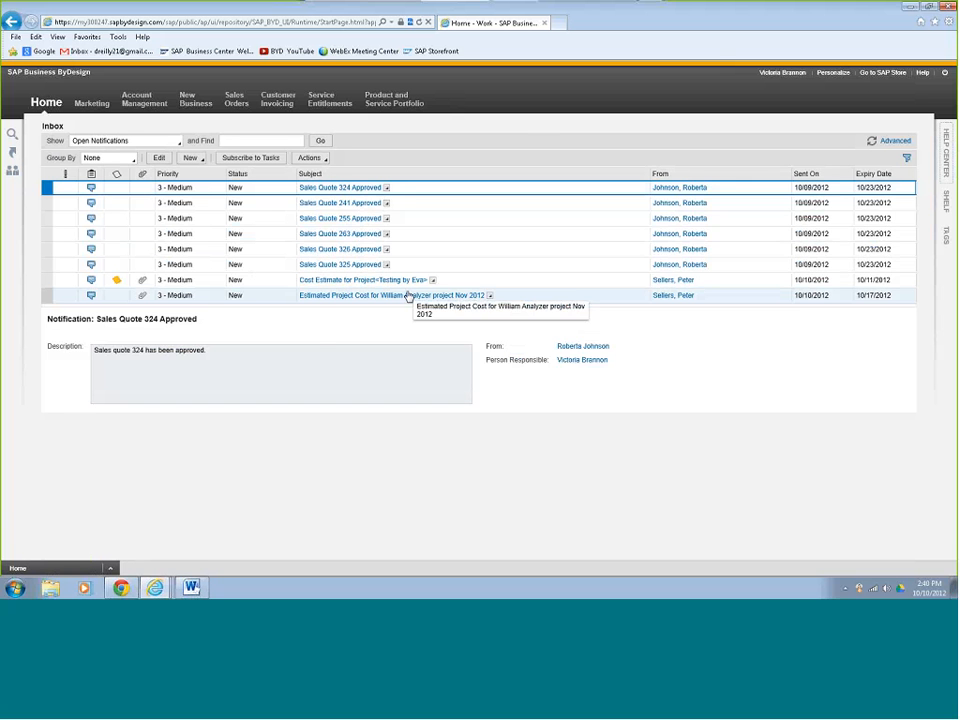
pyautogui.click(47, 295)
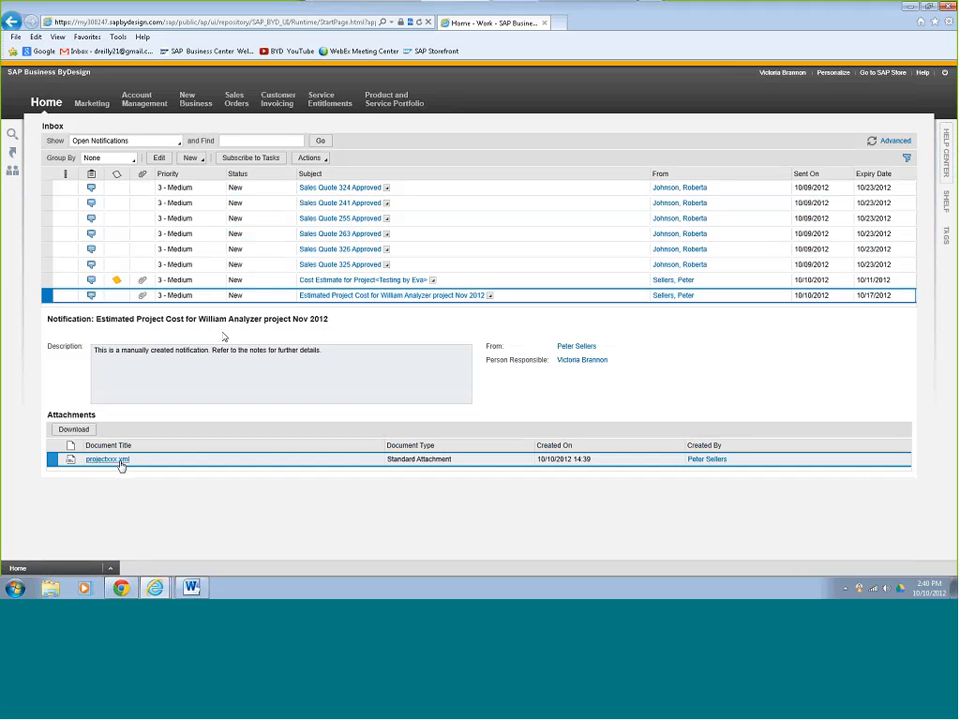
pyautogui.click(326, 160)
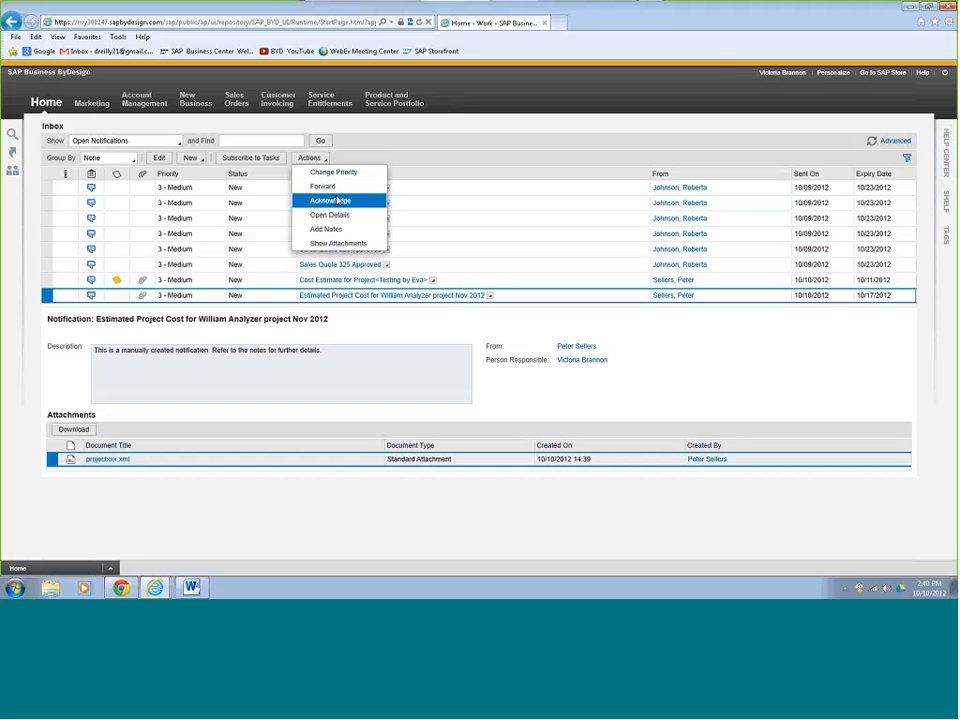
pyautogui.click(338, 201)
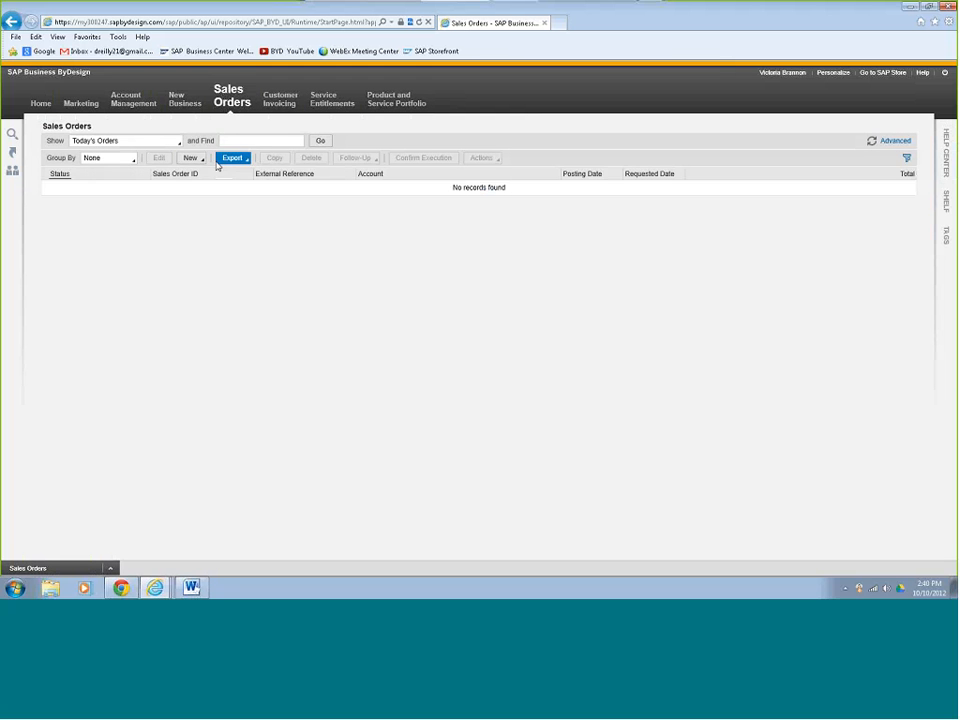
# Create a sales order for account William & Sons, described 'Analyzer Project 1212X', and show its items.
pyautogui.click(190, 158)
pyautogui.click(206, 176)
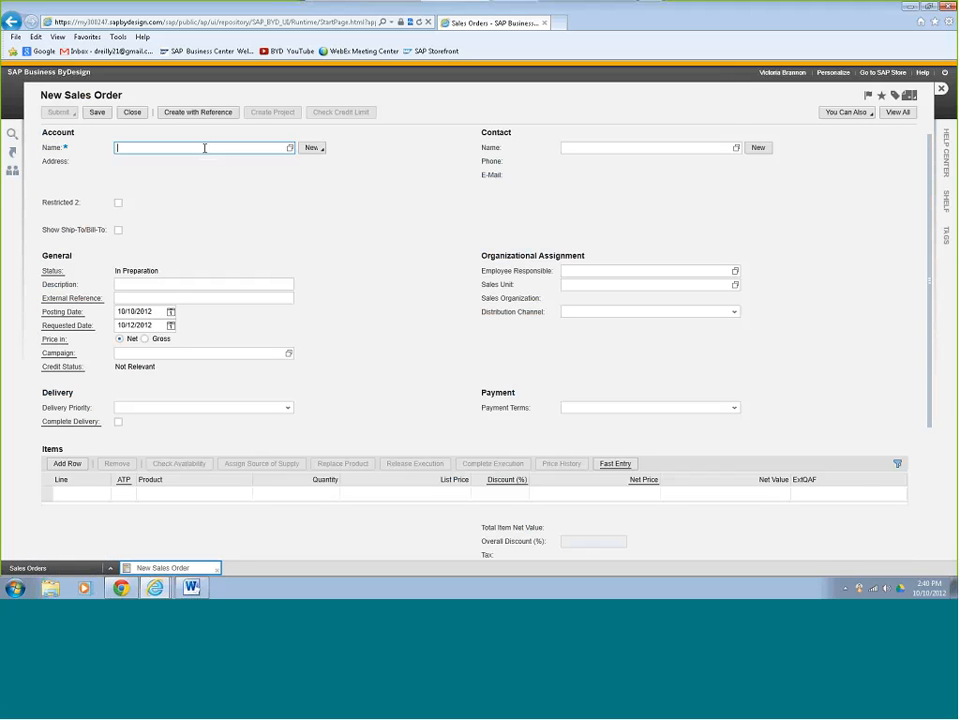
pyautogui.write('willi')
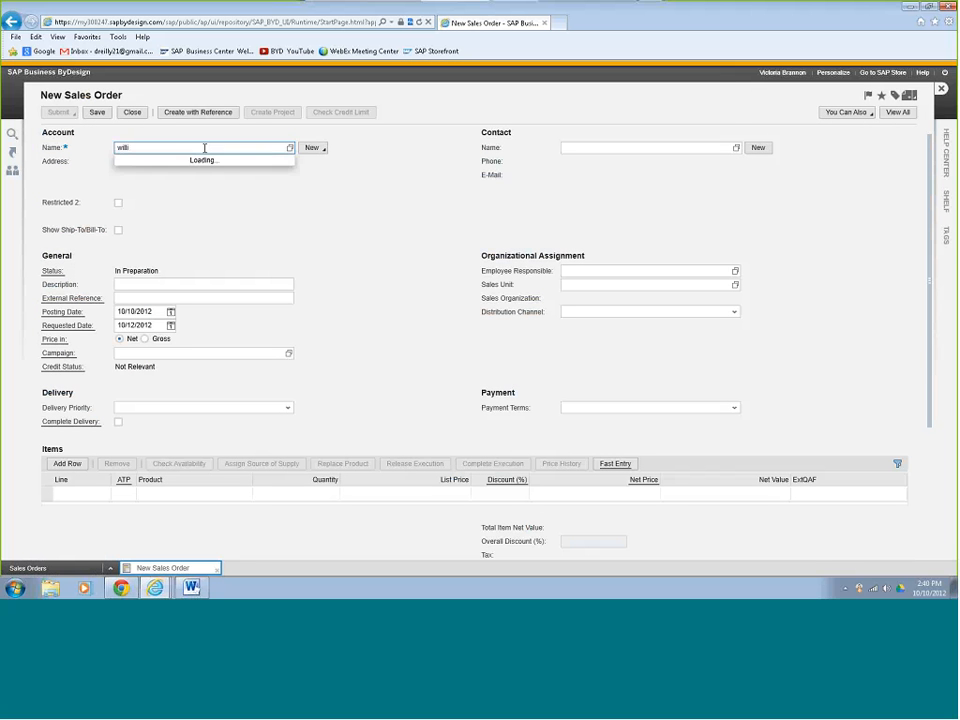
pyautogui.click(195, 163)
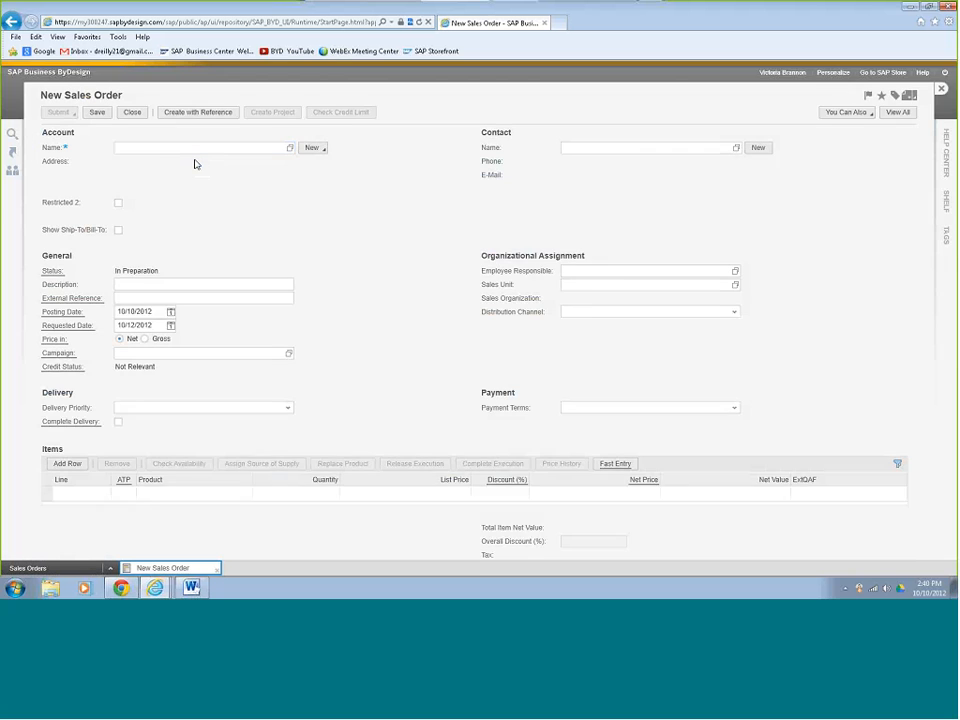
pyautogui.click(178, 295)
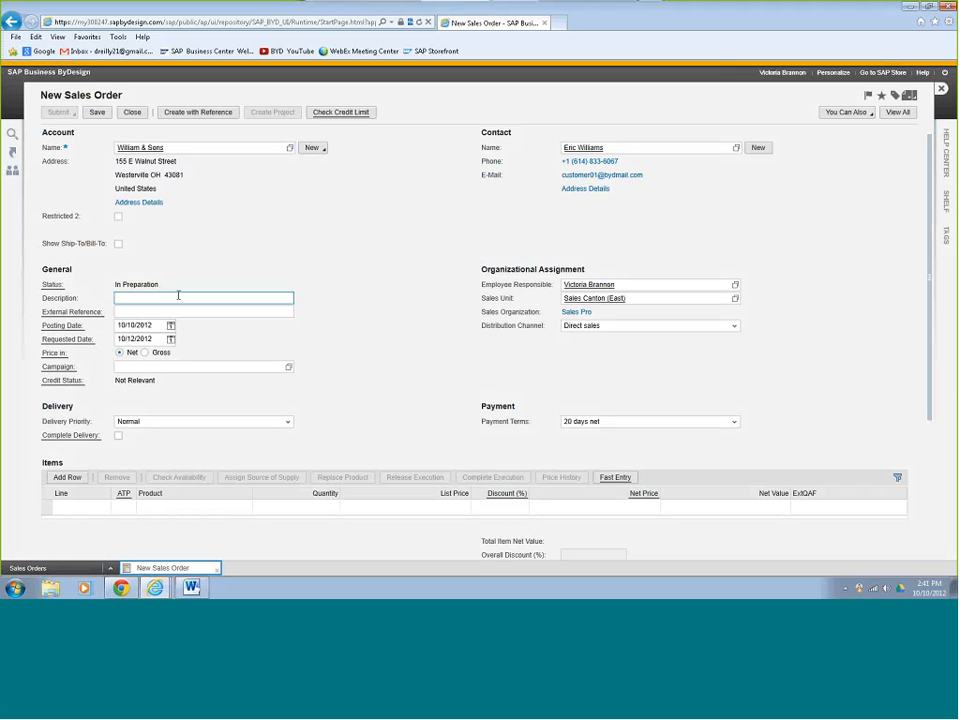
pyautogui.write('Analyzer Project 12-2X')
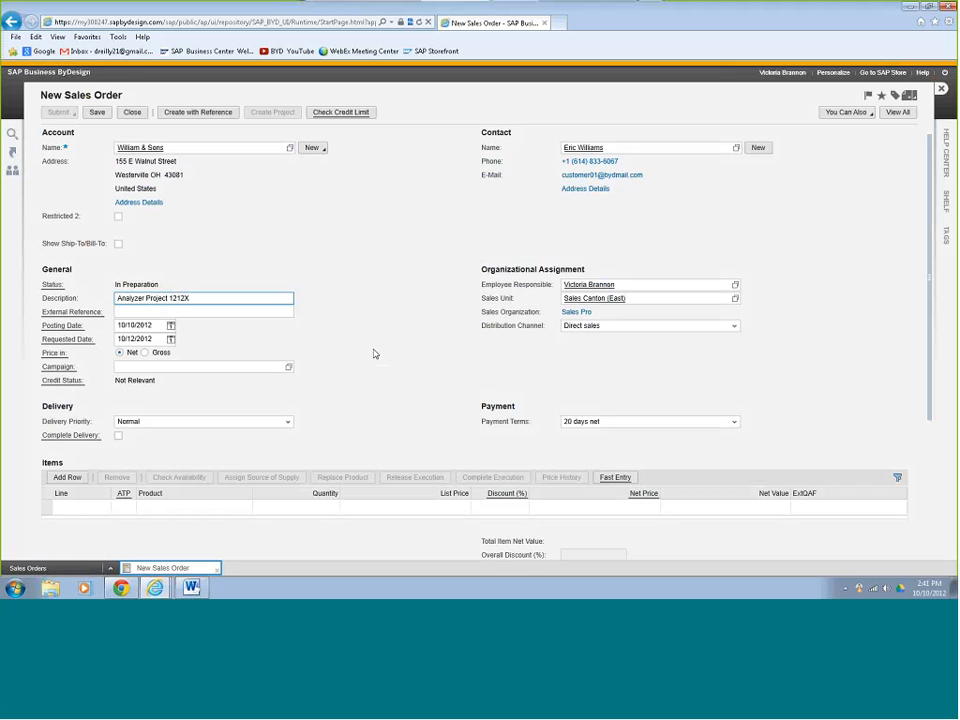
pyautogui.click(897, 113)
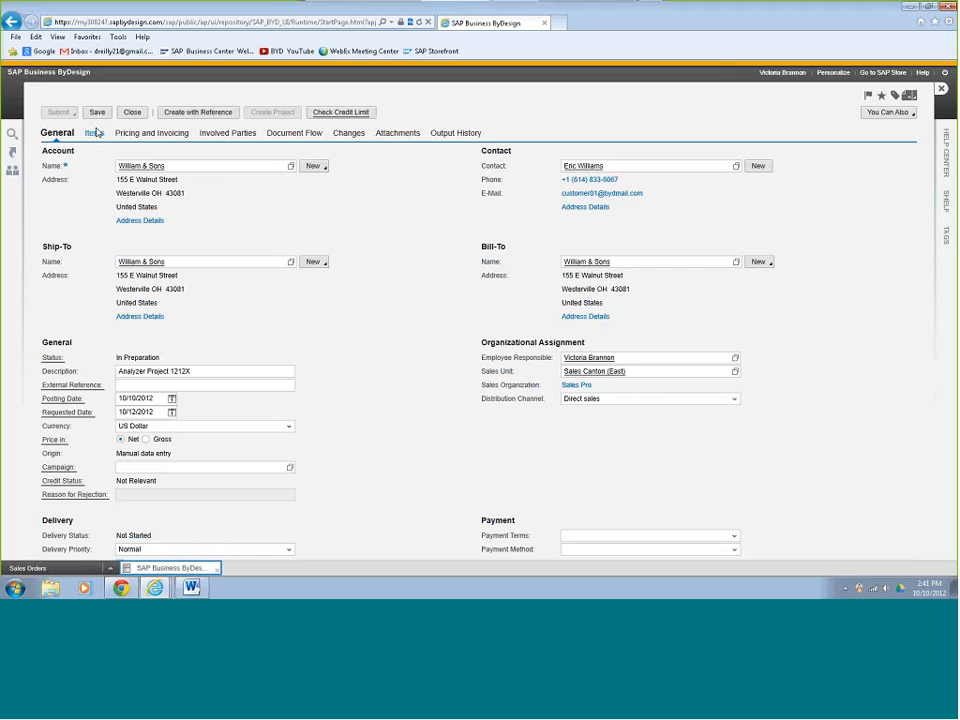
pyautogui.click(91, 133)
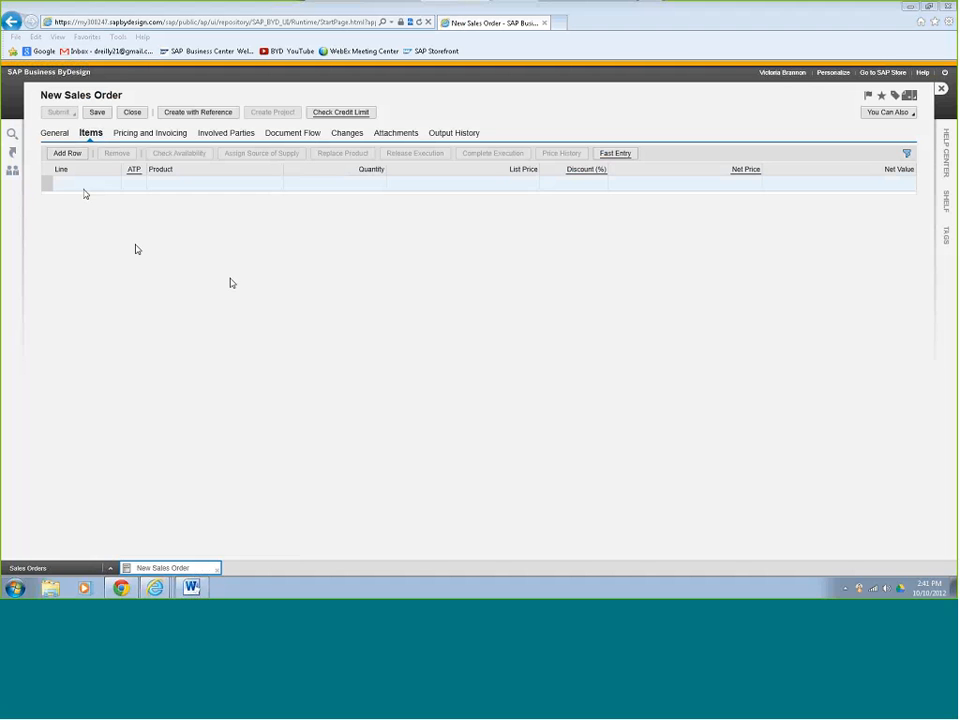
# Add a Senior Consultancy item with quantity 16 hours.
pyautogui.click(76, 155)
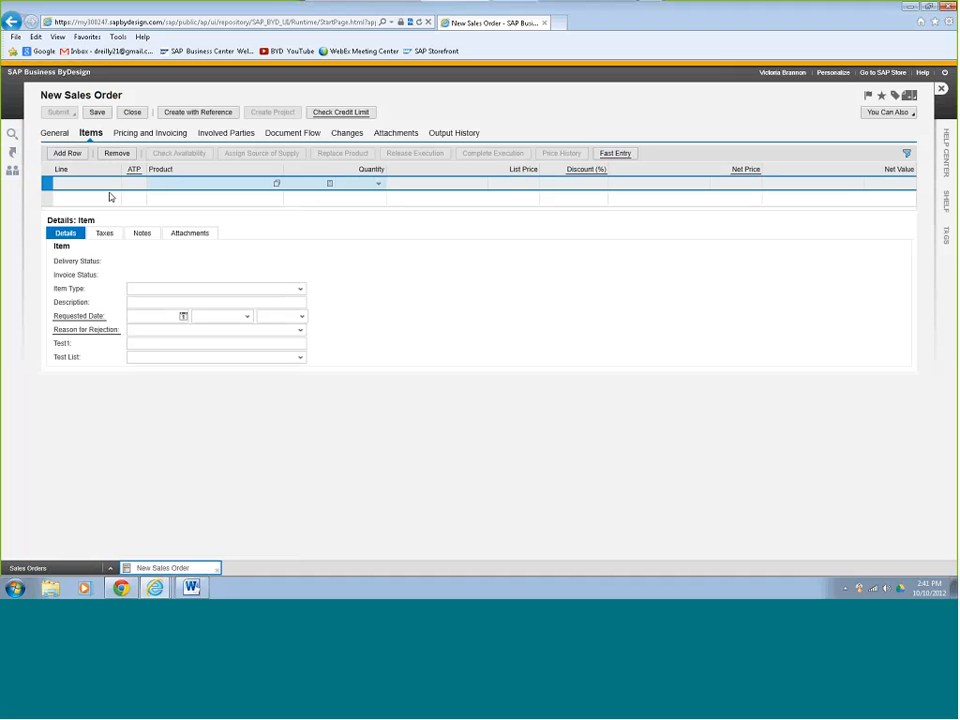
pyautogui.write('sen')
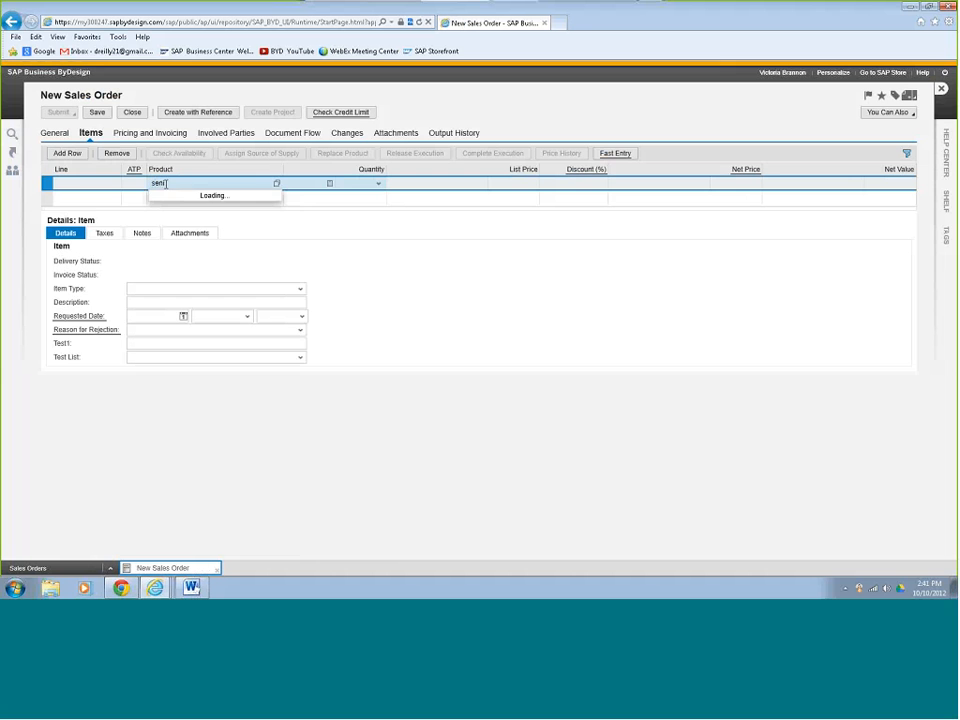
pyautogui.click(229, 203)
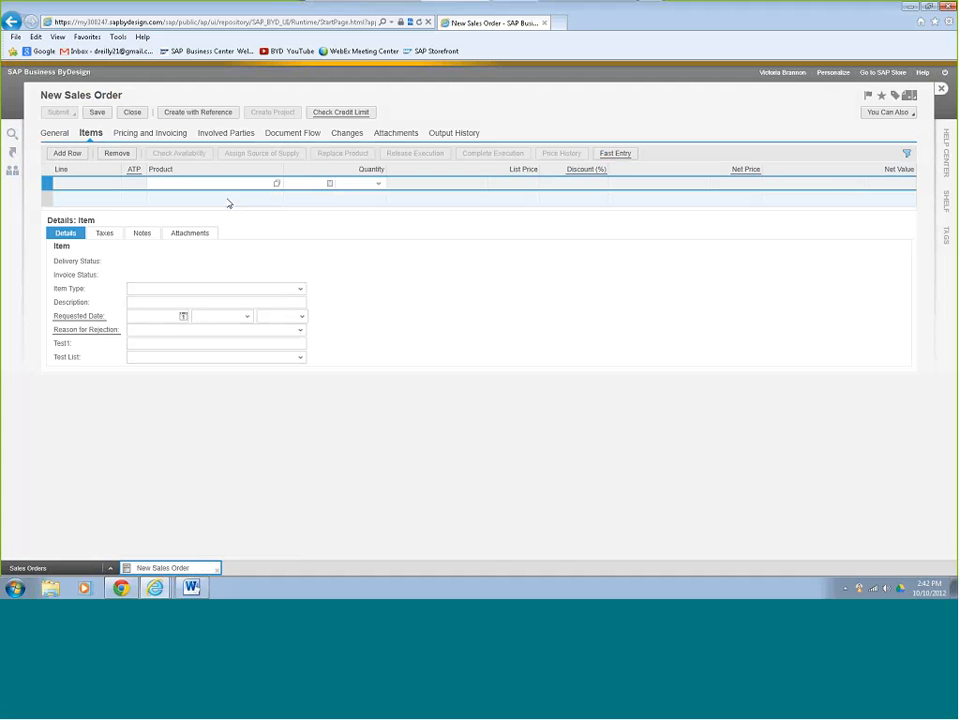
pyautogui.click(329, 184)
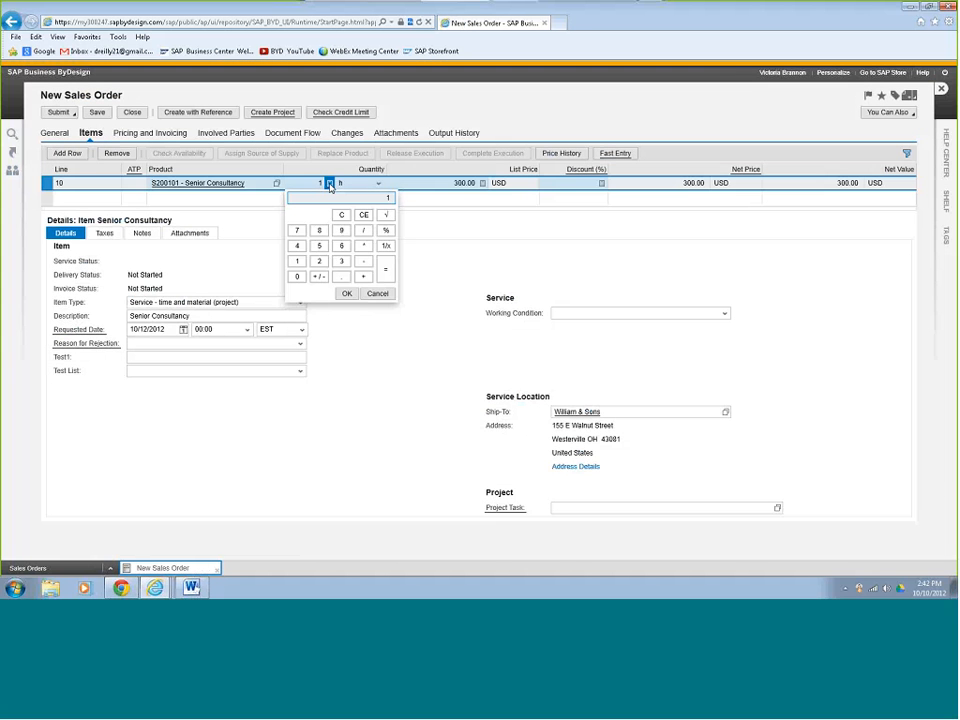
pyautogui.write('6')
pyautogui.press('Return')
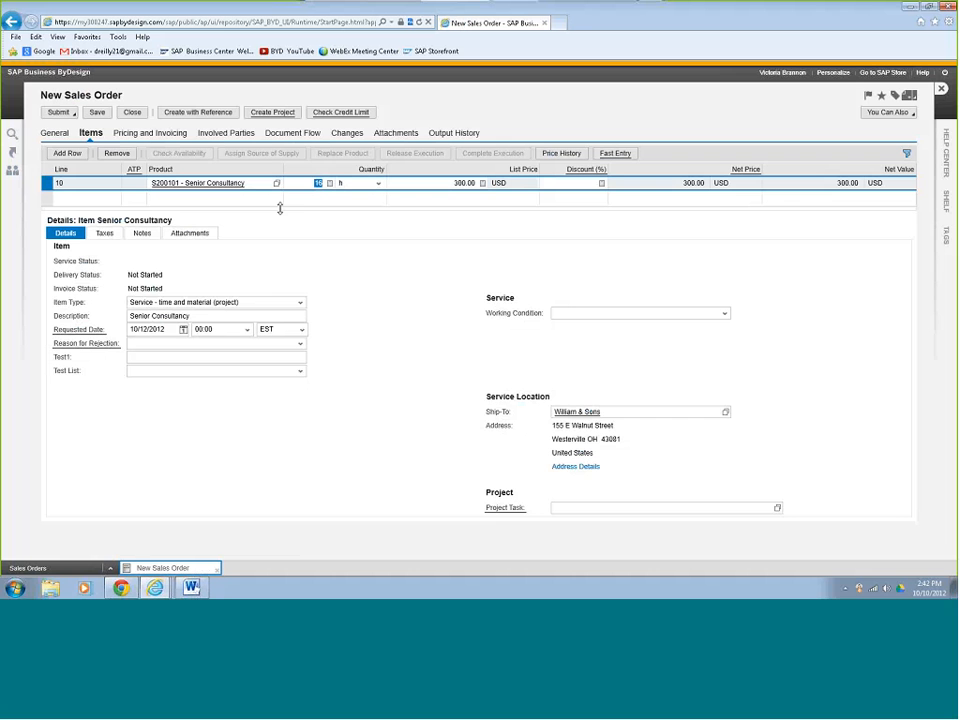
# Add a Monitor (17 Inch) item with list price 350.00.
pyautogui.click(78, 155)
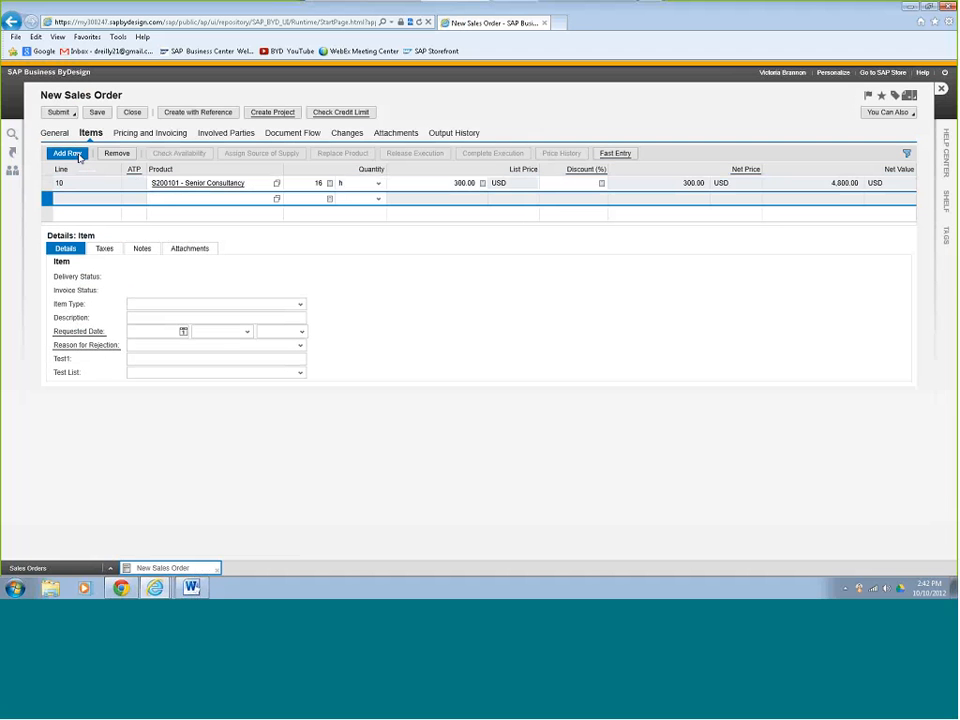
pyautogui.click(177, 199)
pyautogui.write('m')
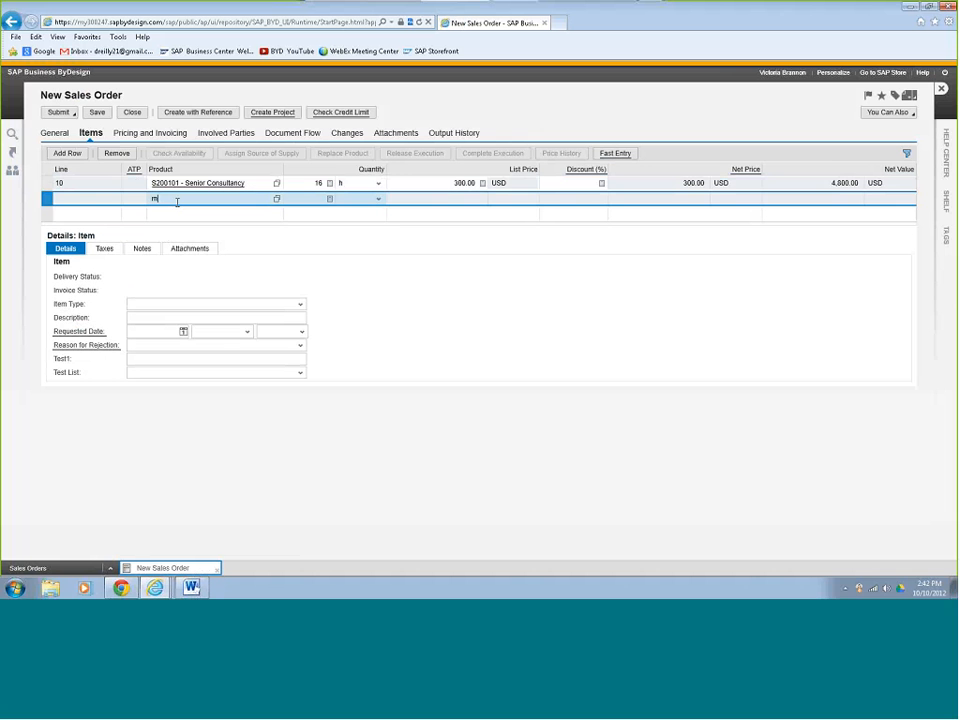
pyautogui.write('on')
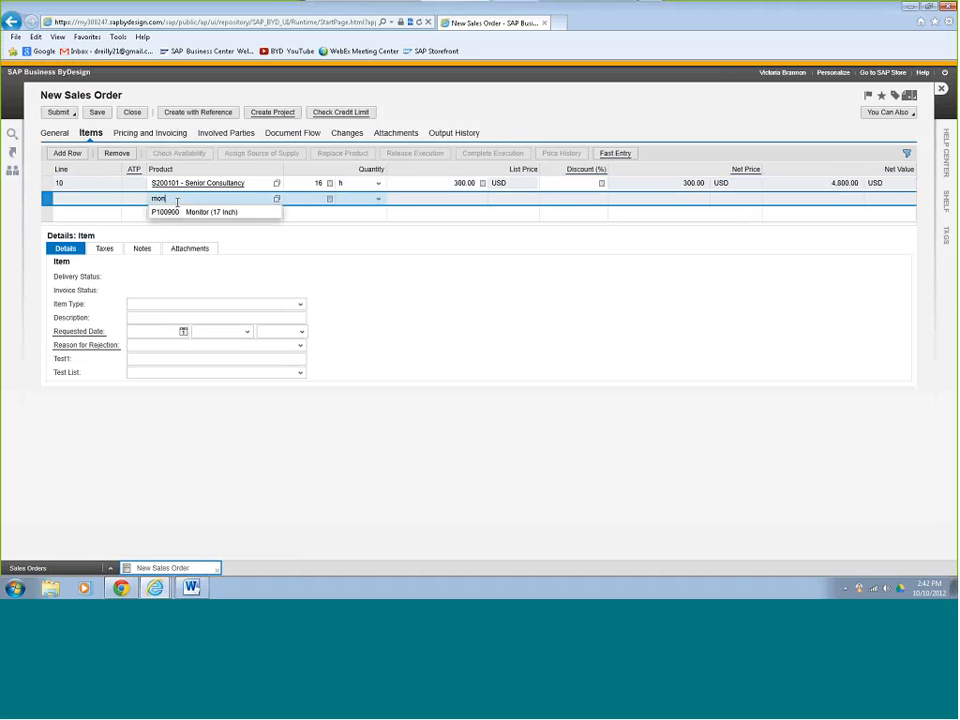
pyautogui.click(180, 212)
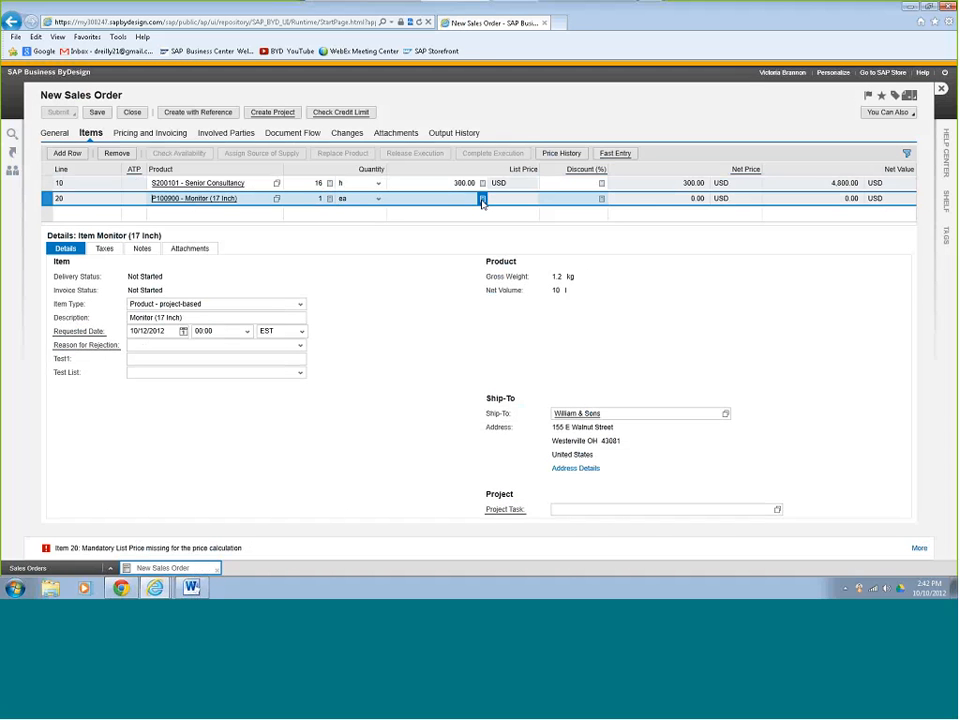
pyautogui.click(482, 200)
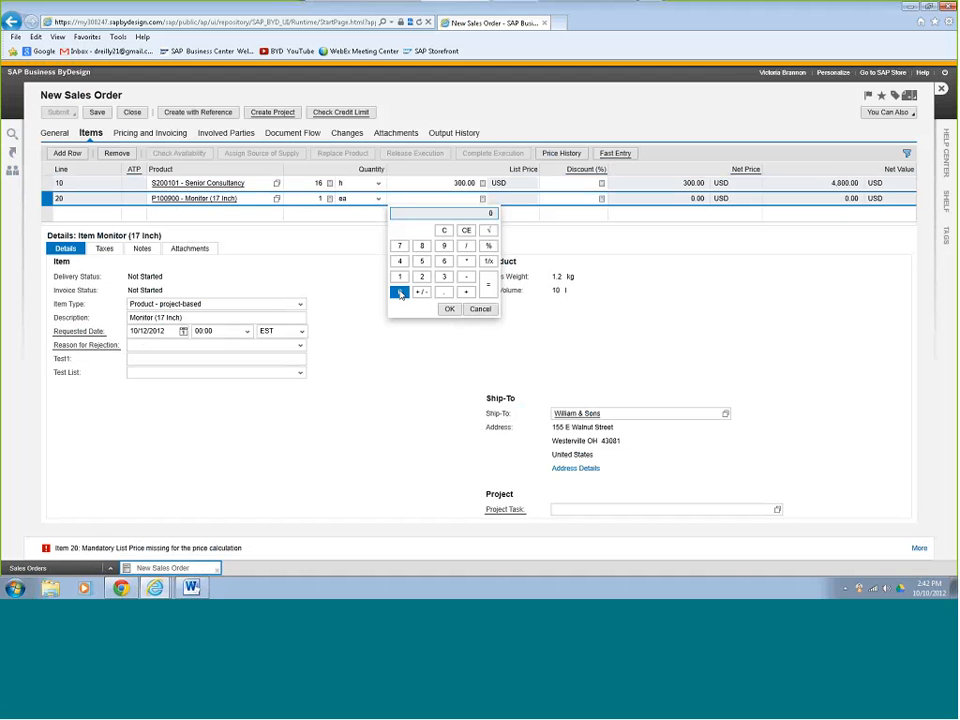
pyautogui.write('300')
pyautogui.click(449, 309)
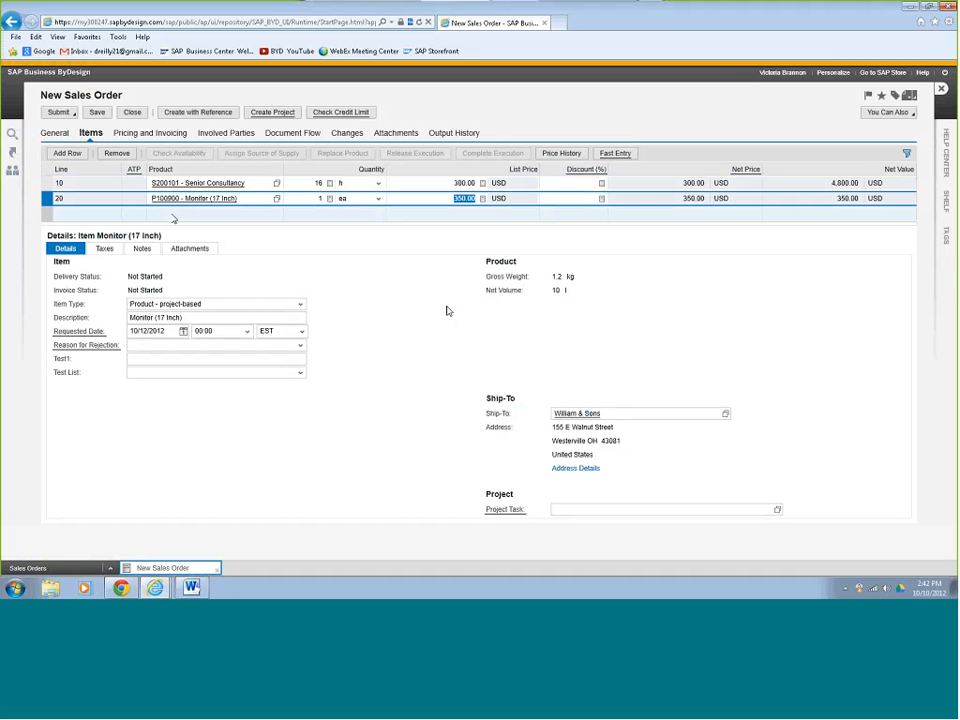
# Add a Travel Lodging item with list price 500.00.
pyautogui.click(173, 218)
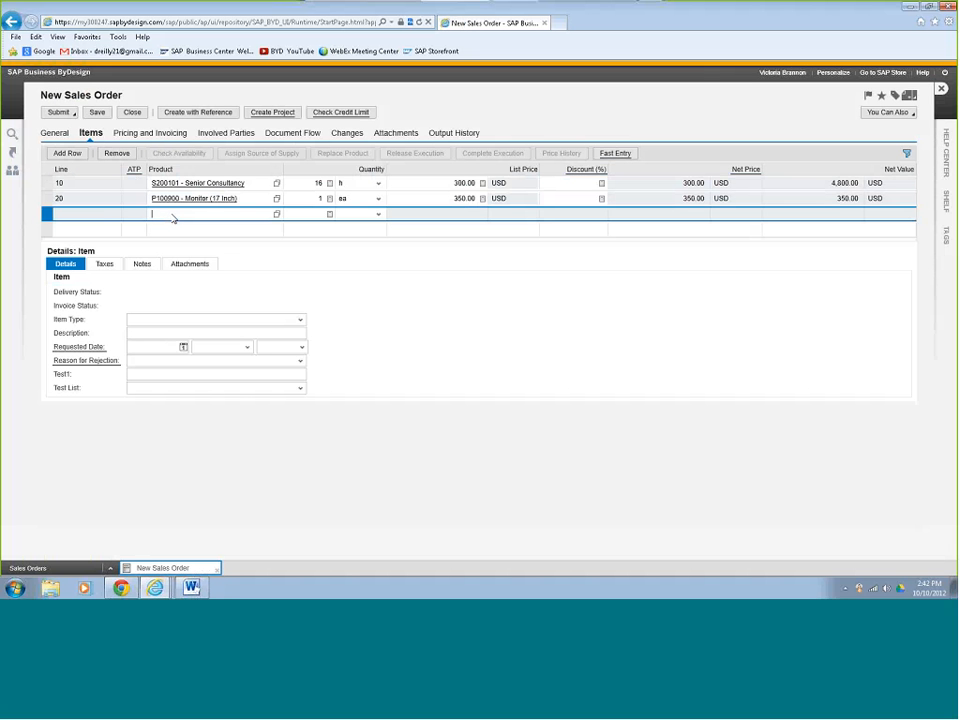
pyautogui.write('s200')
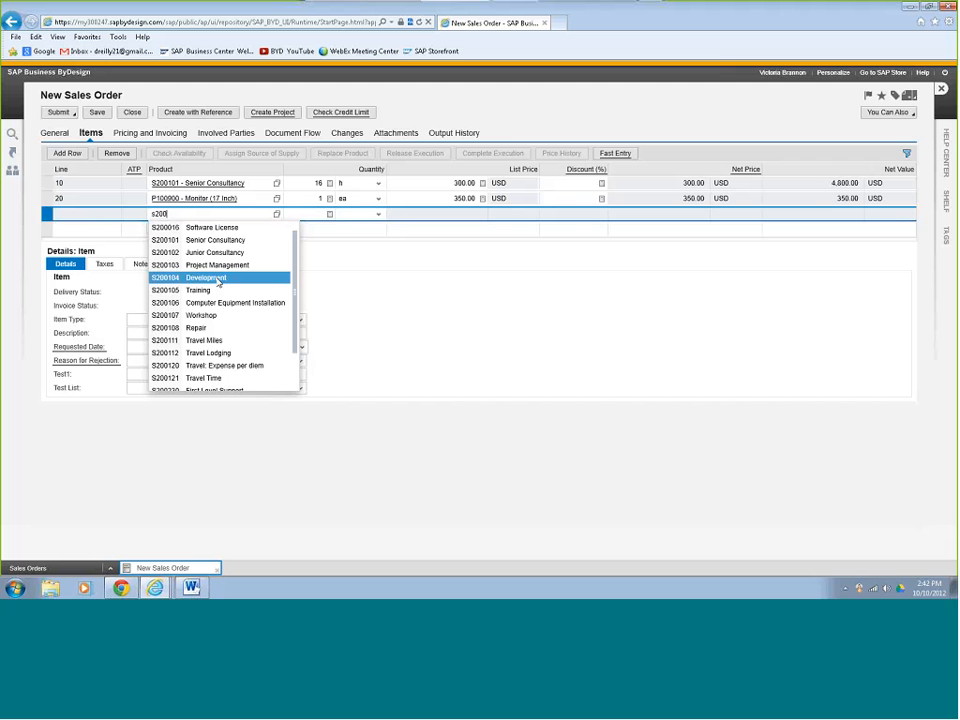
pyautogui.click(218, 355)
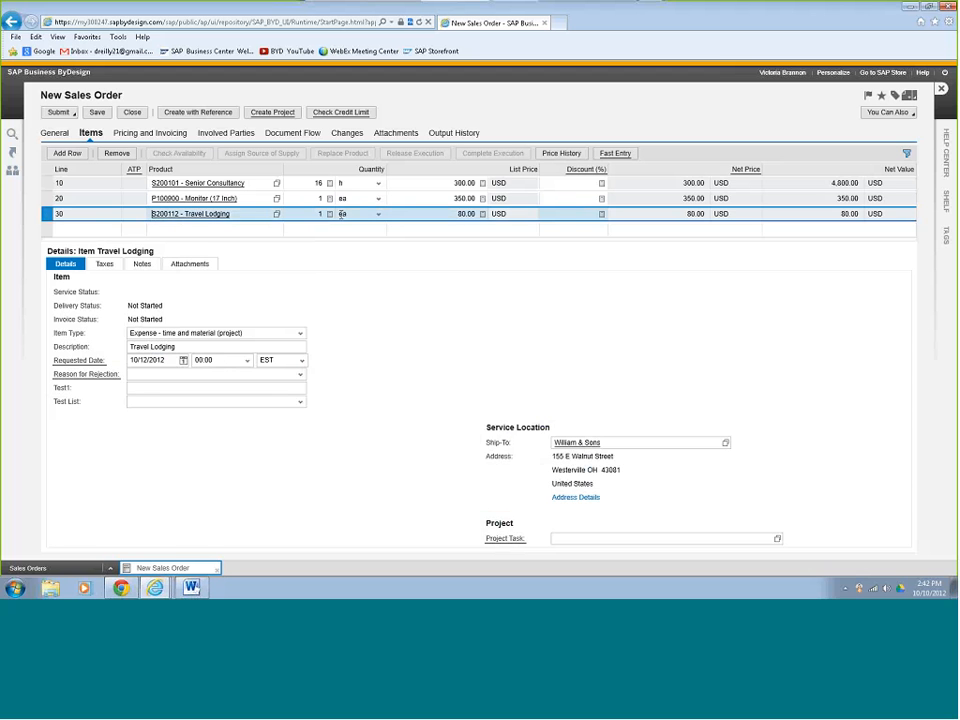
pyautogui.click(481, 214)
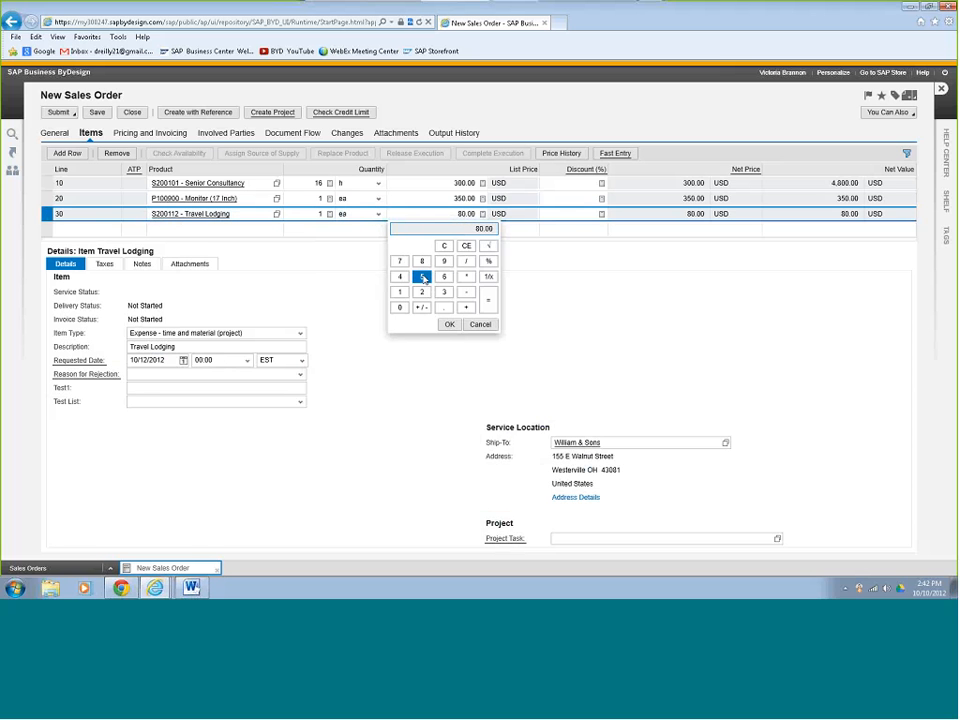
pyautogui.doubleClick(402, 308)
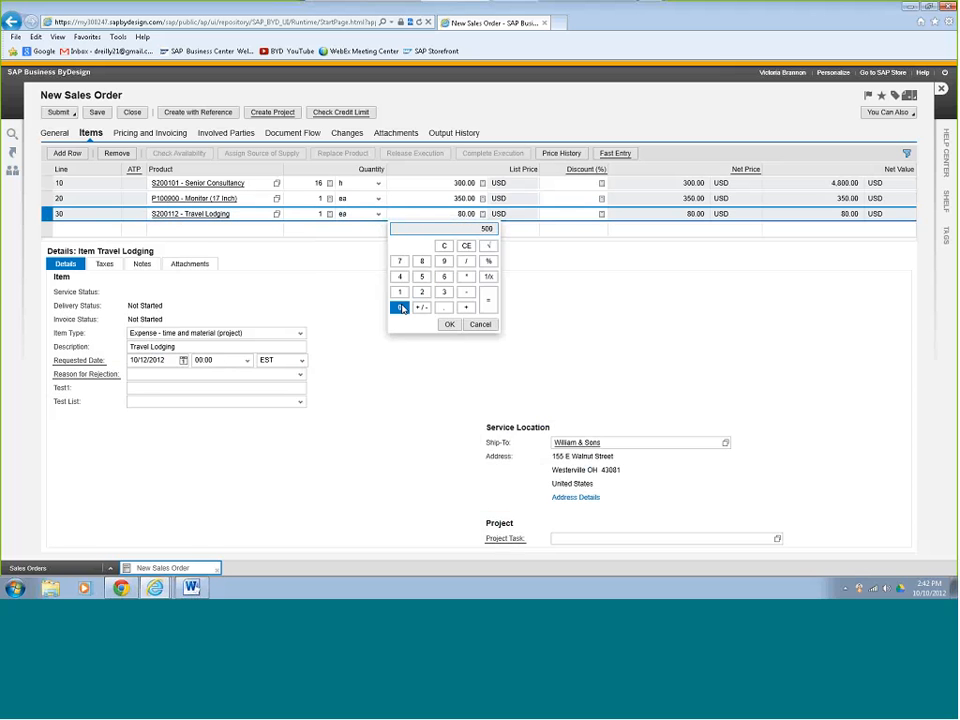
pyautogui.click(450, 325)
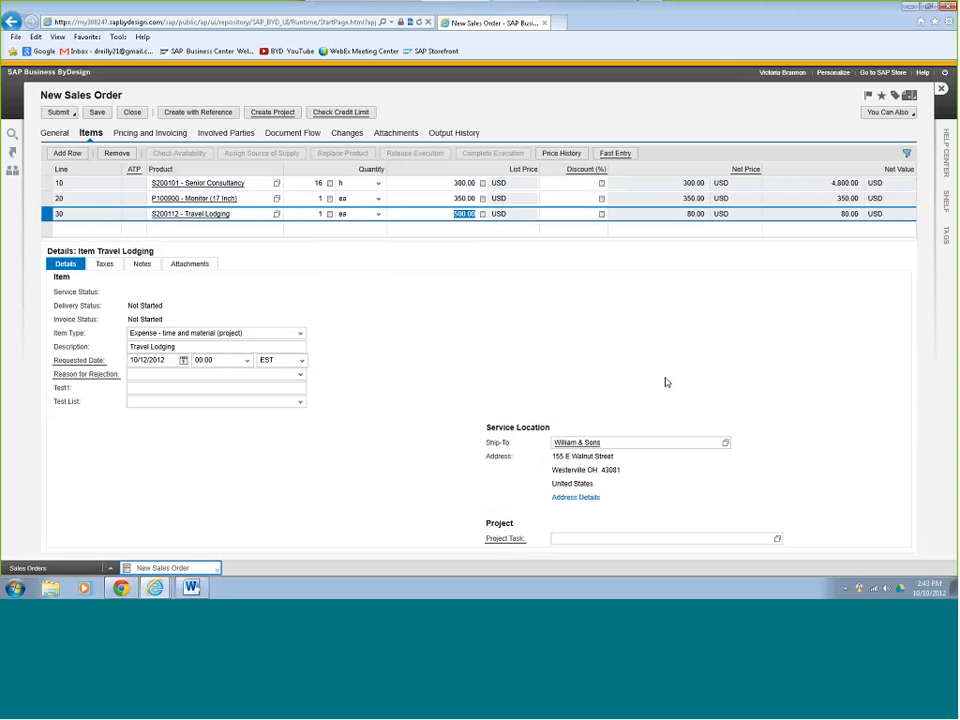
# Link the Travel Lodging item to task PROJECT1212X_1110 - Preparation via a *1212X* search.
pyautogui.click(777, 539)
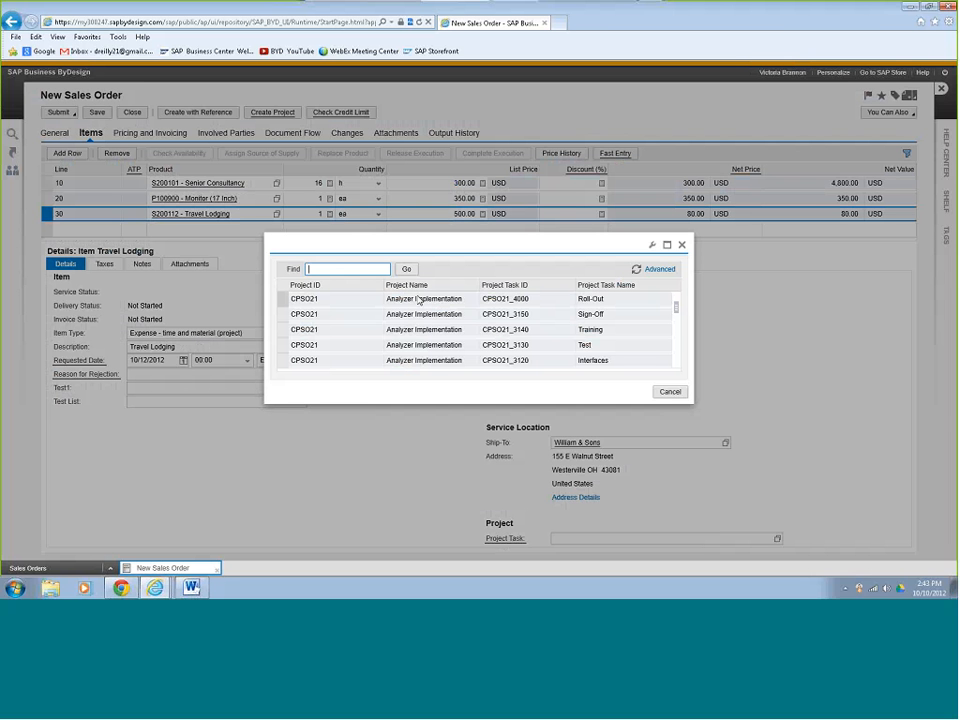
pyautogui.write('*1212X*')
pyautogui.click(409, 272)
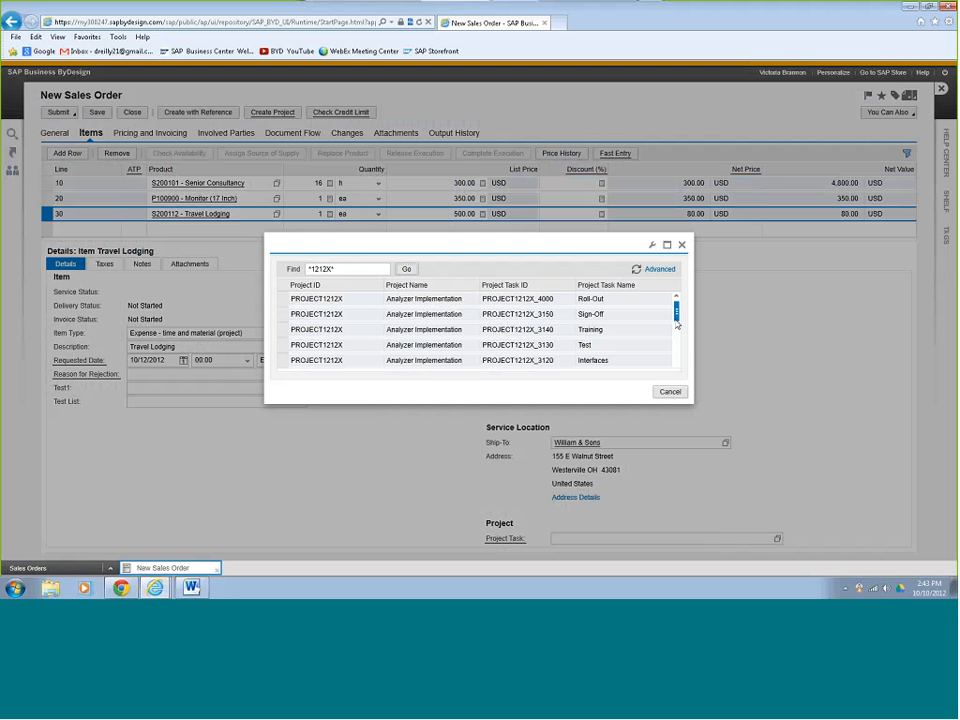
pyautogui.moveTo(676, 318); pyautogui.dragTo(677, 344)
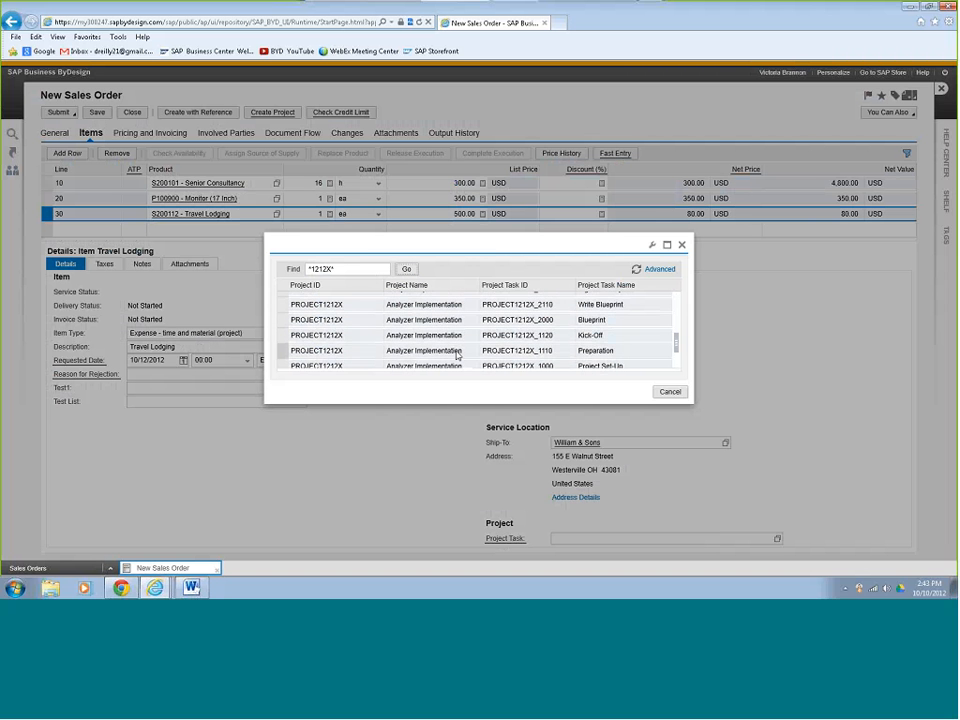
pyautogui.click(284, 352)
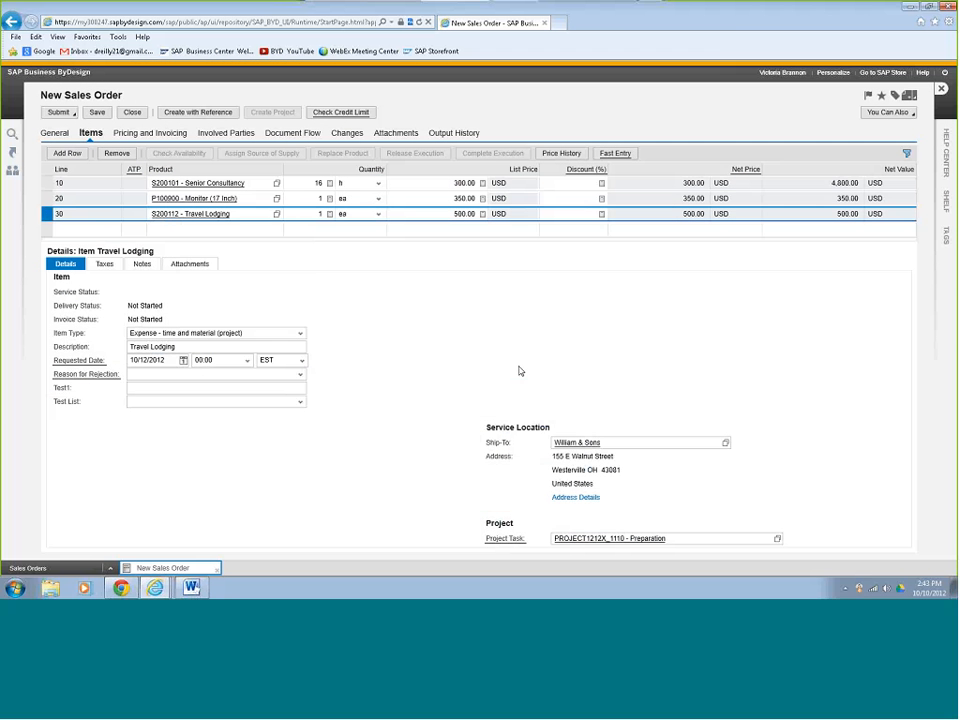
# Link the monitor item to the same Preparation task.
pyautogui.click(47, 199)
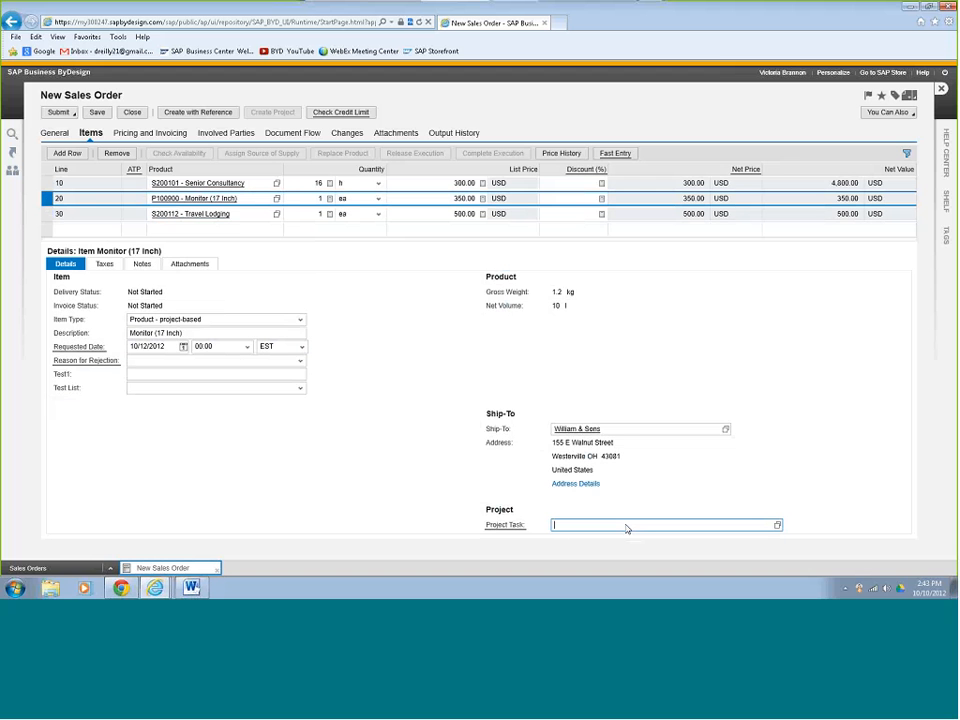
pyautogui.write('Project')
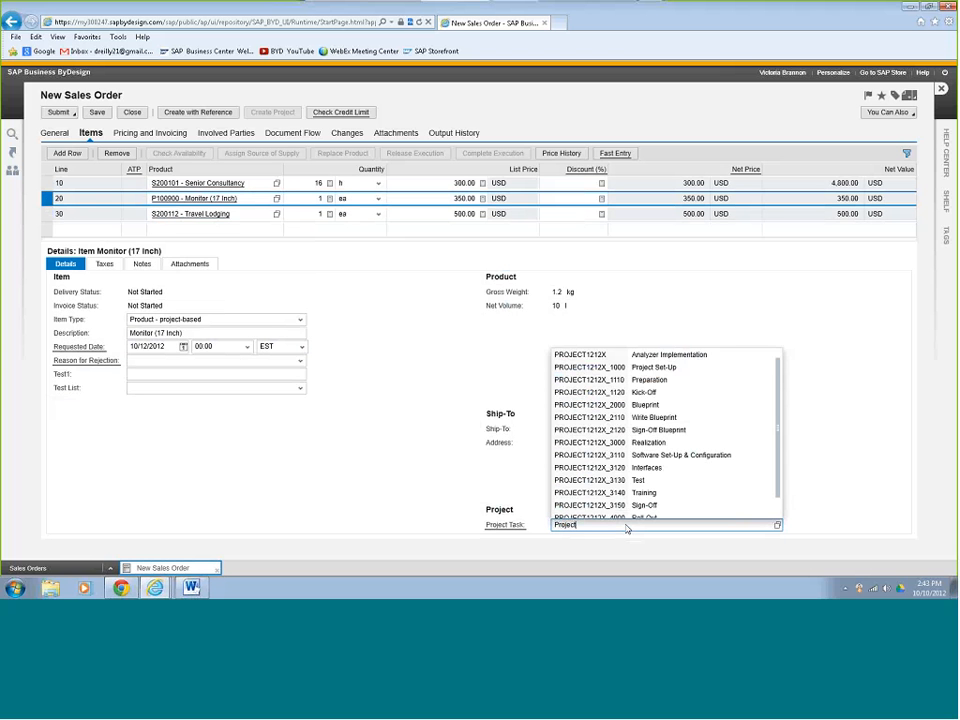
pyautogui.click(632, 381)
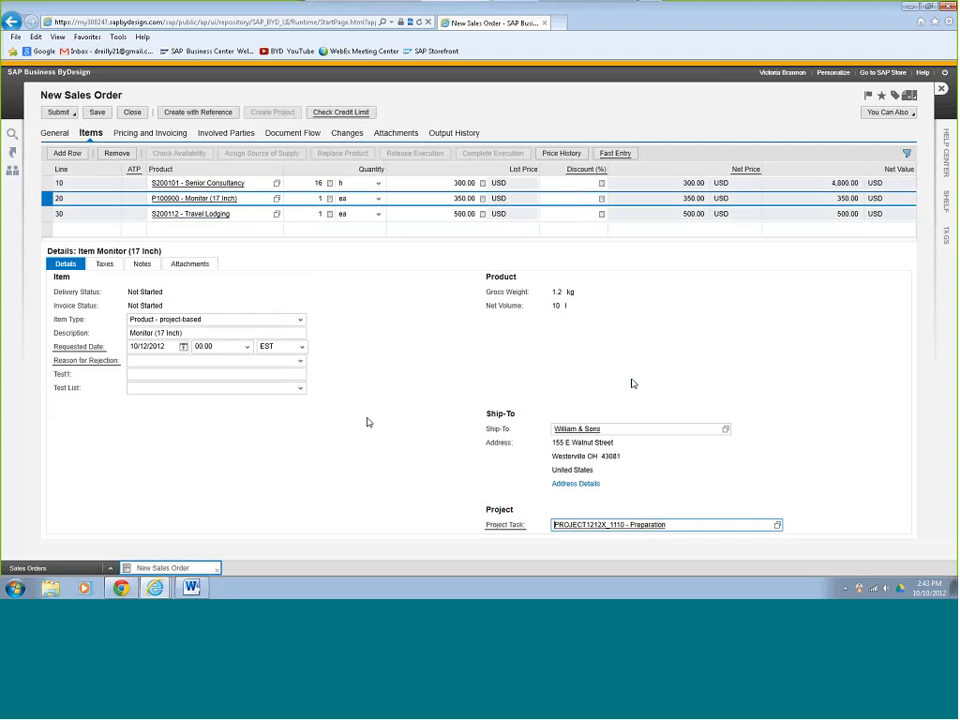
pyautogui.click(45, 187)
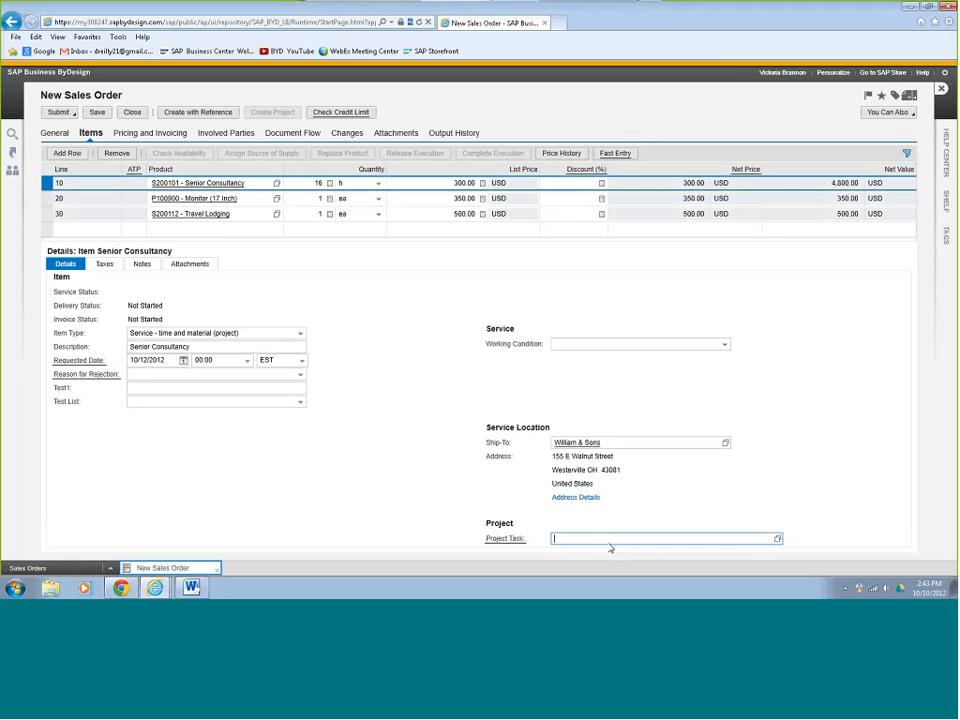
# Assign task PROJECT1212X_1110 - Preparation to Senior Consultancy using a *1212* task search.
pyautogui.write('1212x')
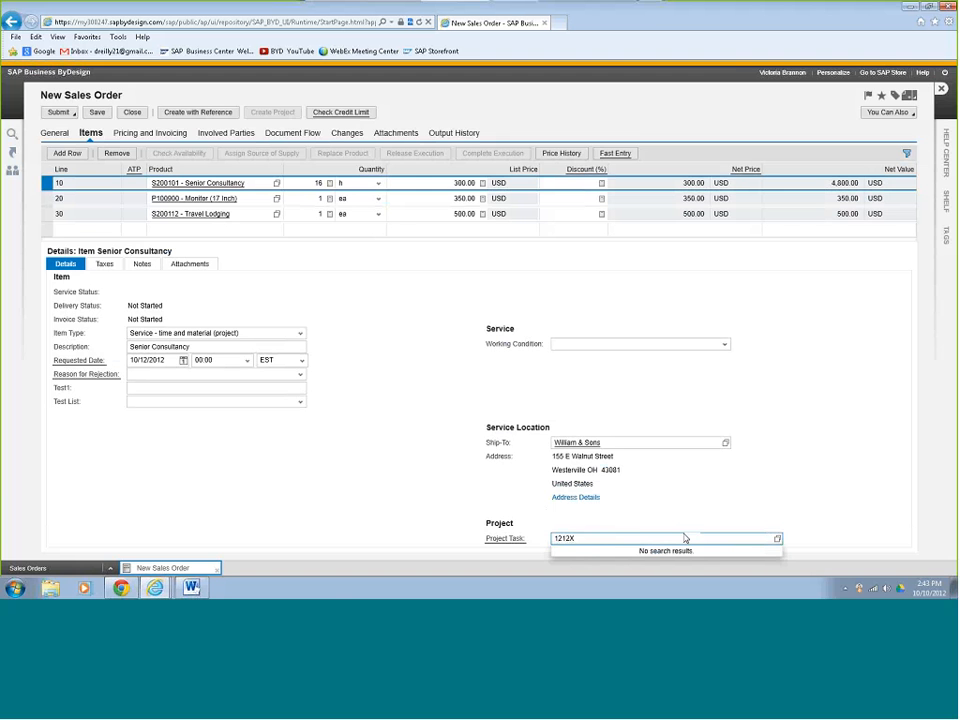
pyautogui.click(777, 538)
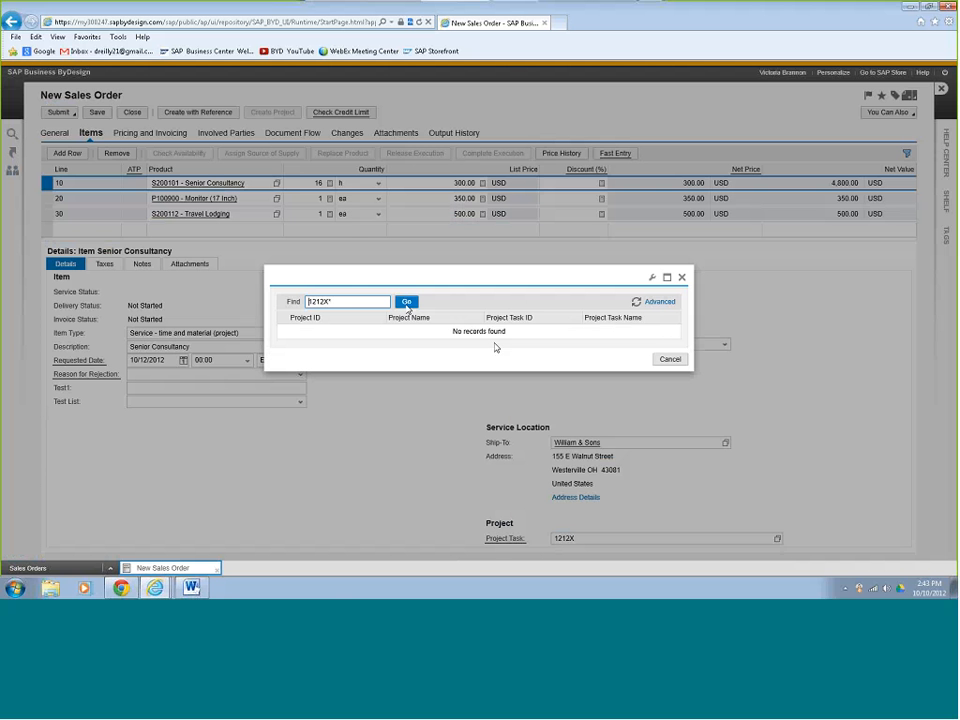
pyautogui.click(406, 302)
pyautogui.moveTo(344, 302); pyautogui.dragTo(284, 304)
pyautogui.write('*1212*')
pyautogui.press('Return')
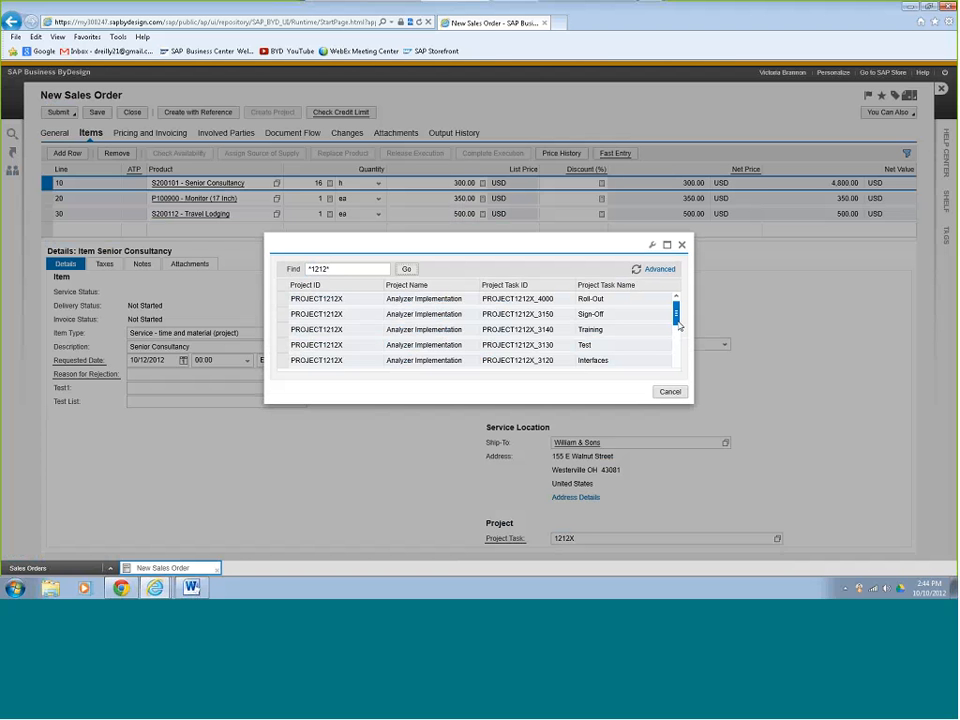
pyautogui.moveTo(677, 327); pyautogui.dragTo(676, 362)
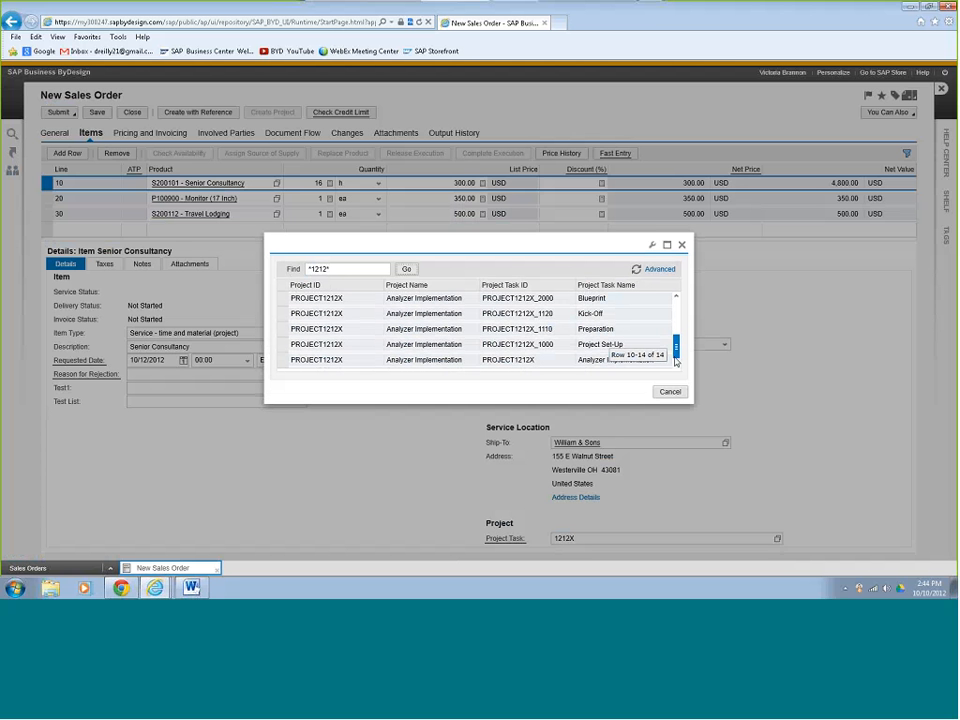
pyautogui.click(283, 330)
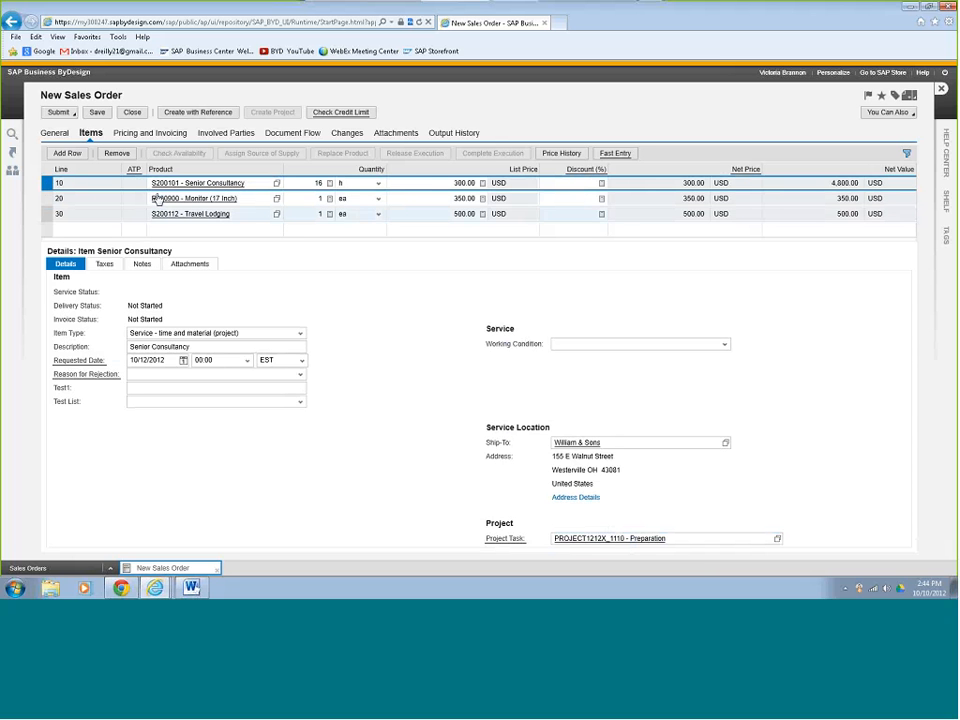
# Save the order as Sales Order 1835 and release it.
pyautogui.click(100, 116)
pyautogui.click(97, 113)
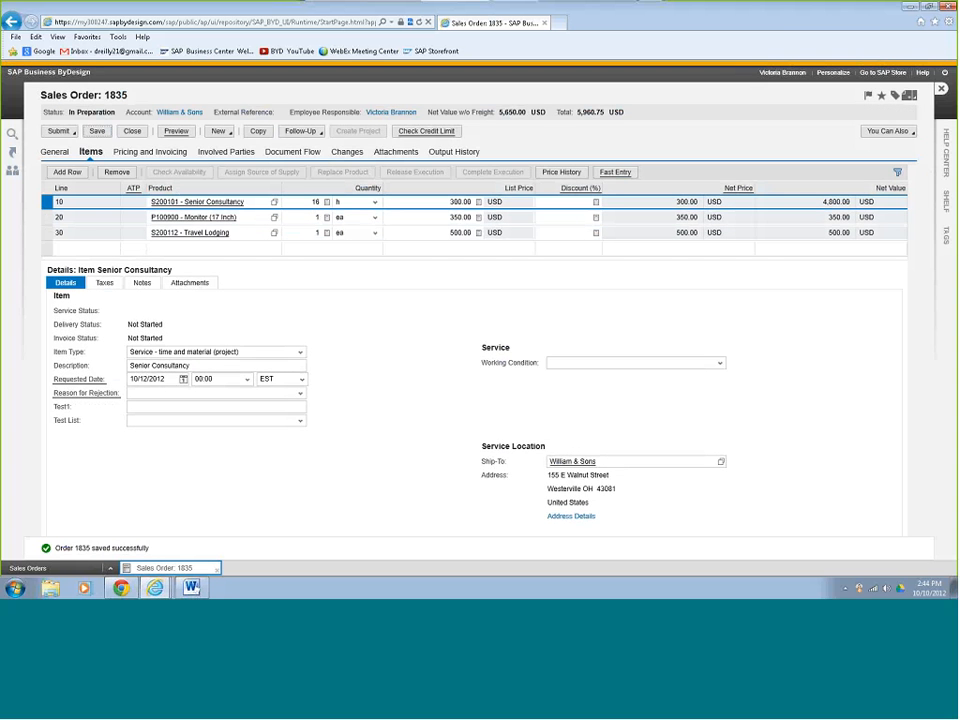
pyautogui.click(58, 131)
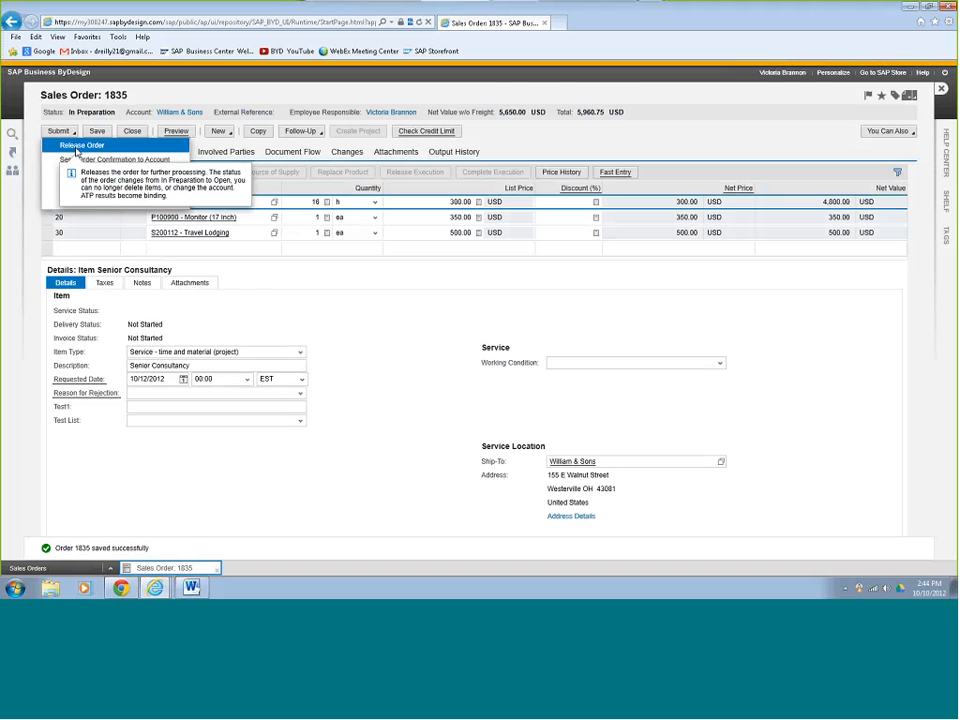
pyautogui.click(76, 148)
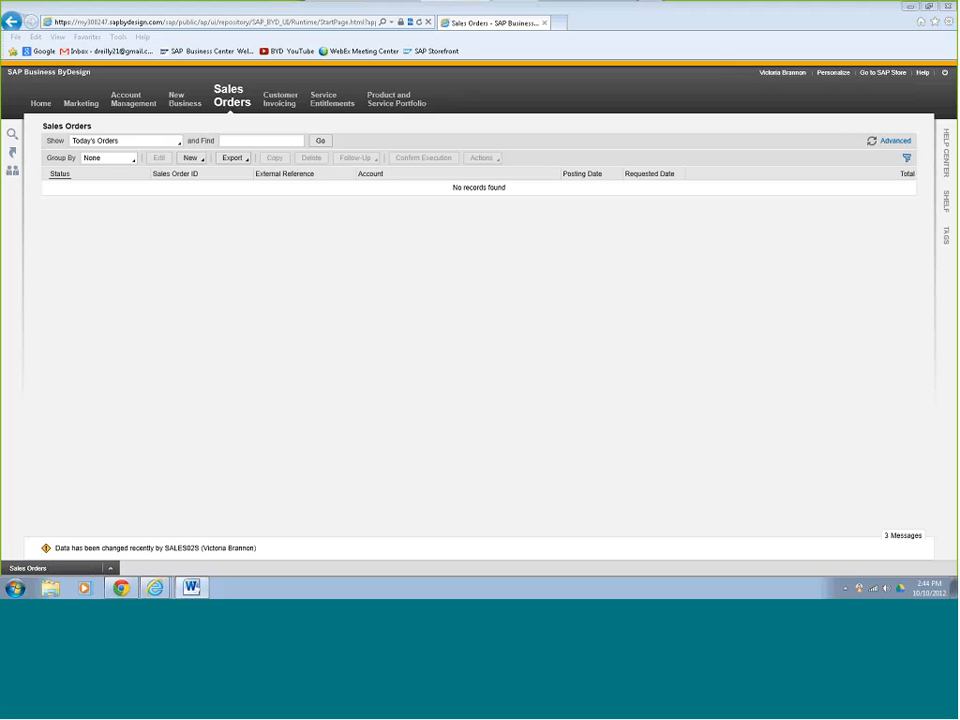
# Log off and restart the application to get the login screen.
pyautogui.click(944, 74)
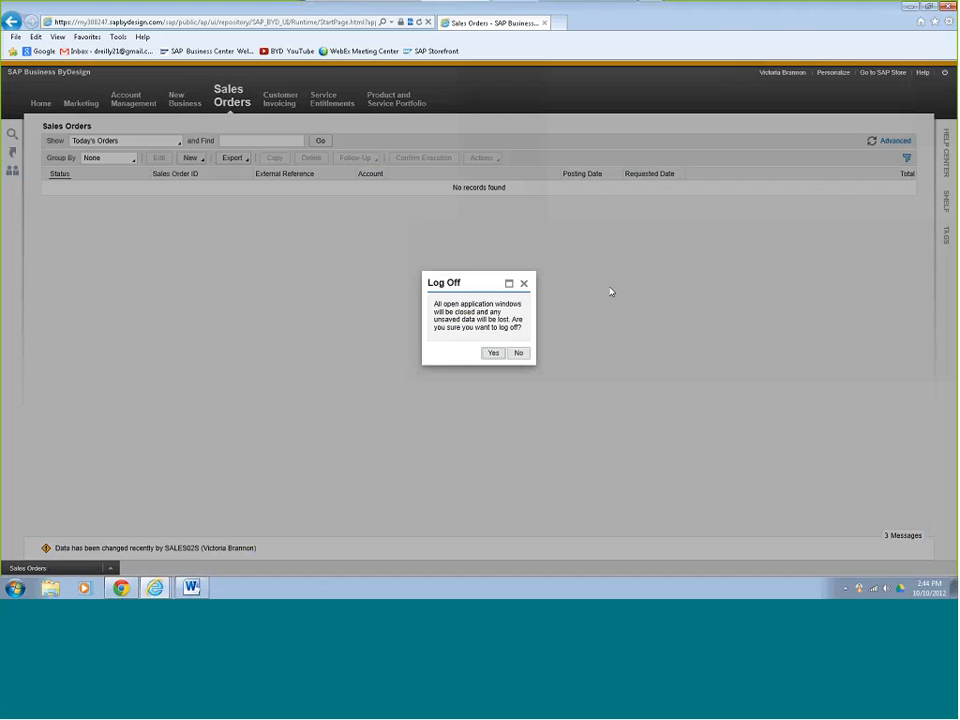
pyautogui.click(493, 354)
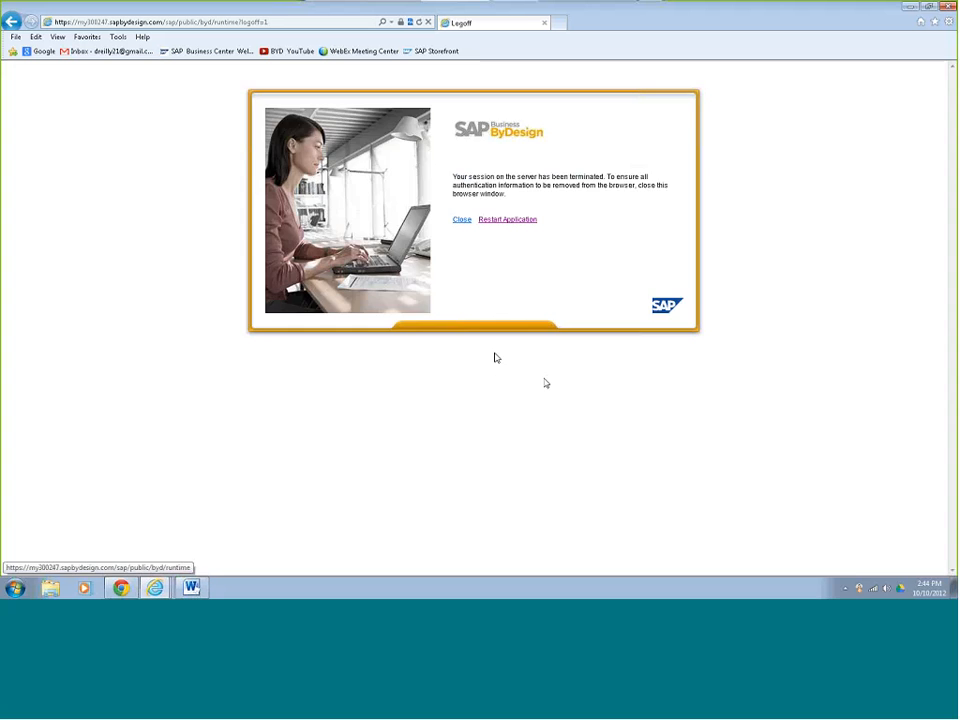
pyautogui.click(514, 221)
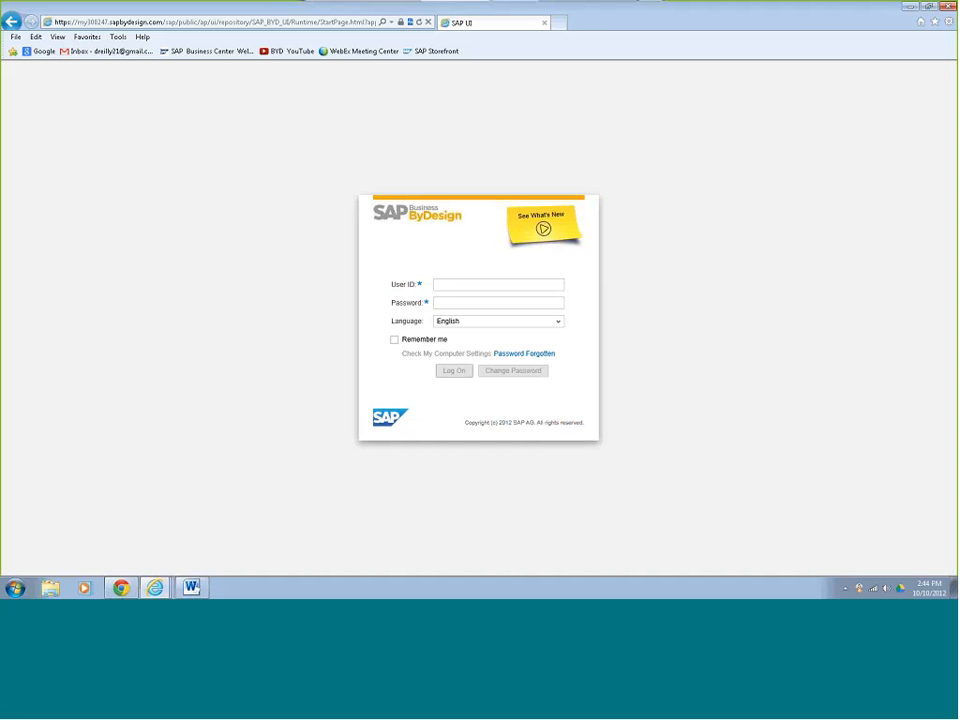
# Log on as the project manager with the project user ID and password.
pyautogui.click(474, 285)
pyautogui.write('projects')
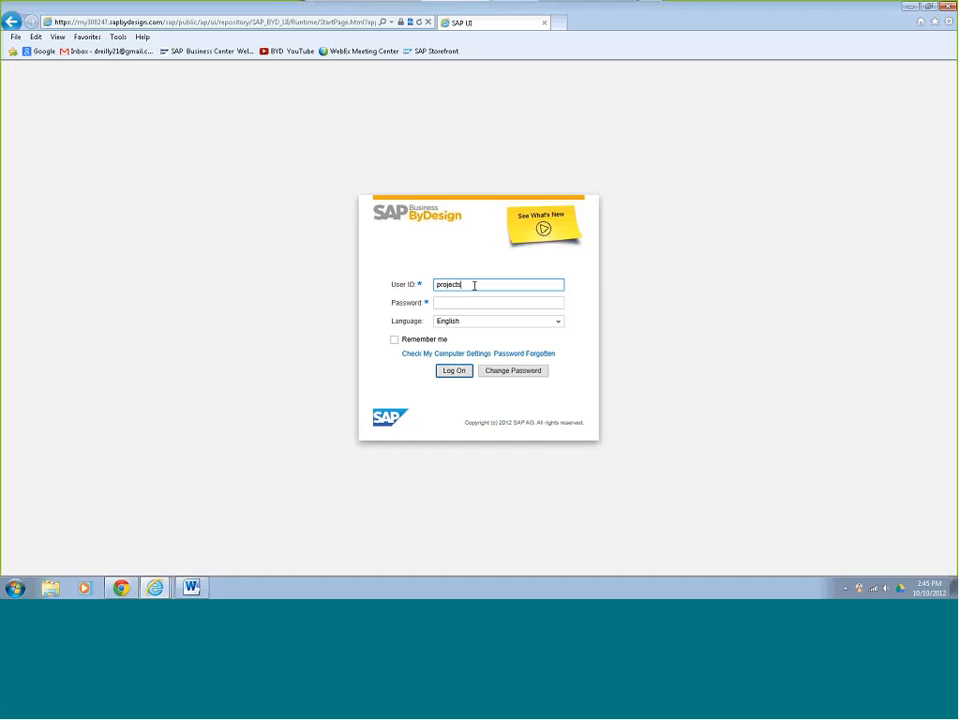
pyautogui.write('01s')
pyautogui.click(478, 303)
pyautogui.write('••••••••')
pyautogui.click(455, 371)
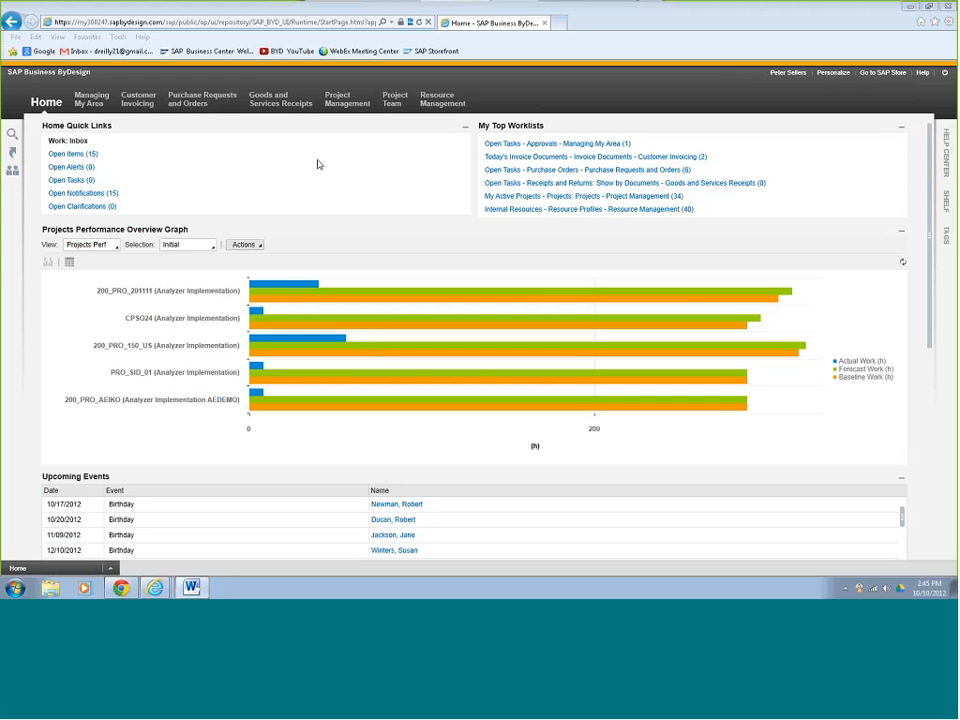
# Select PROJECT1212X in the Projects list and open its project plan for editing.
pyautogui.moveTo(347, 104)
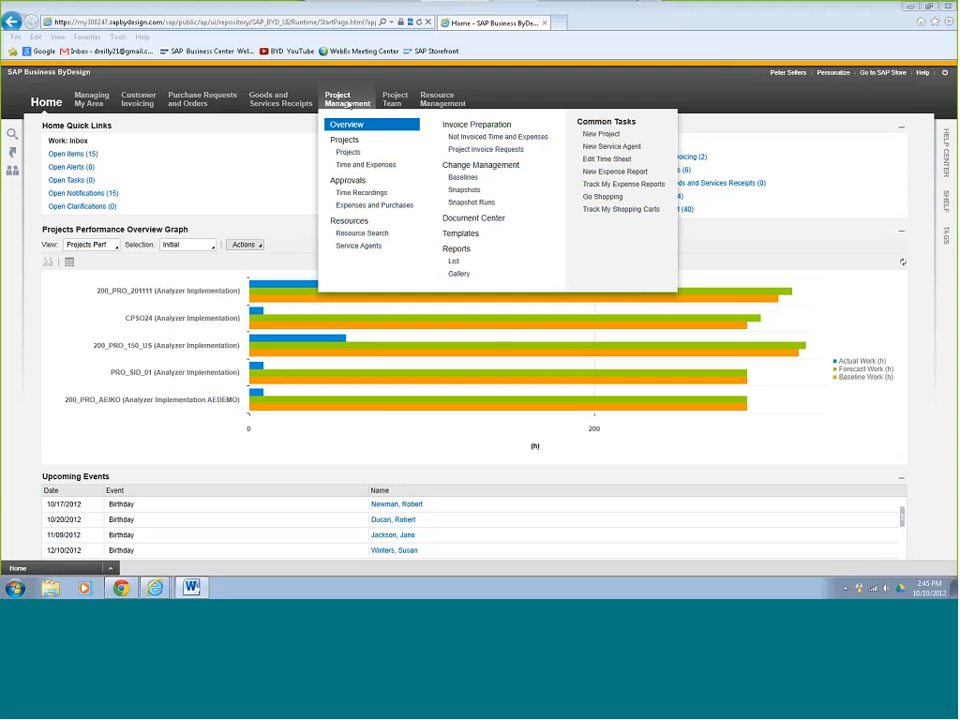
pyautogui.click(348, 153)
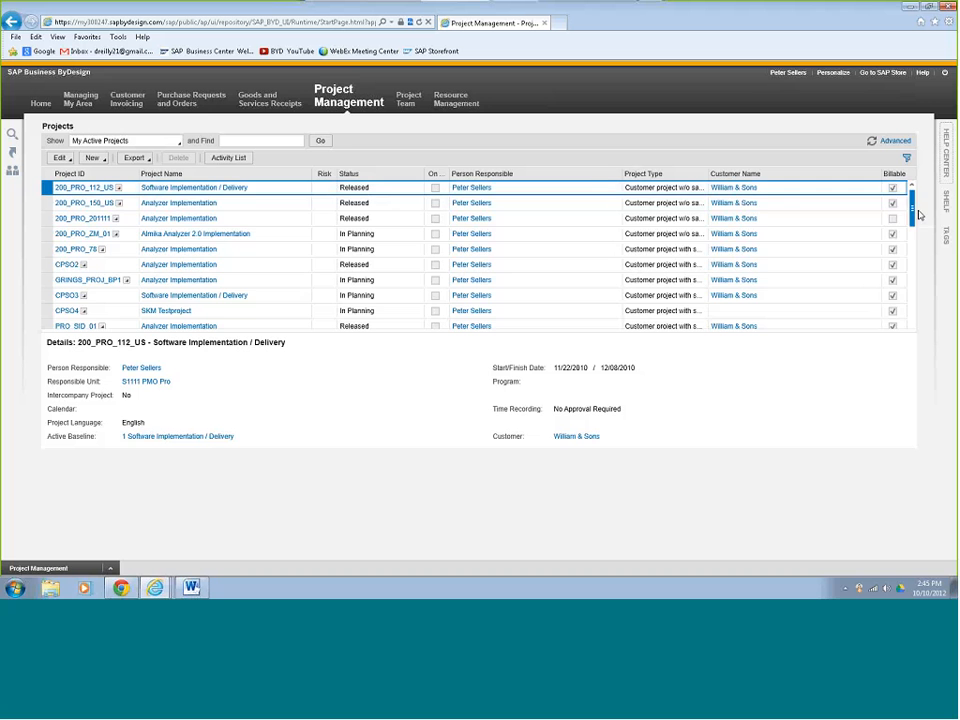
pyautogui.moveTo(913, 214); pyautogui.dragTo(915, 326)
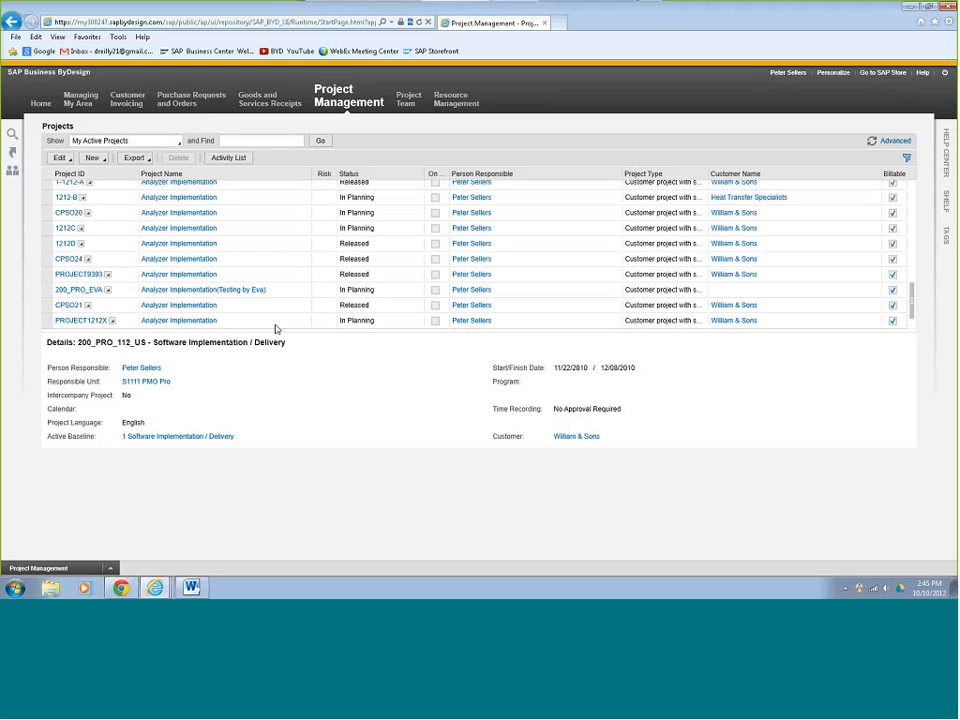
pyautogui.click(46, 320)
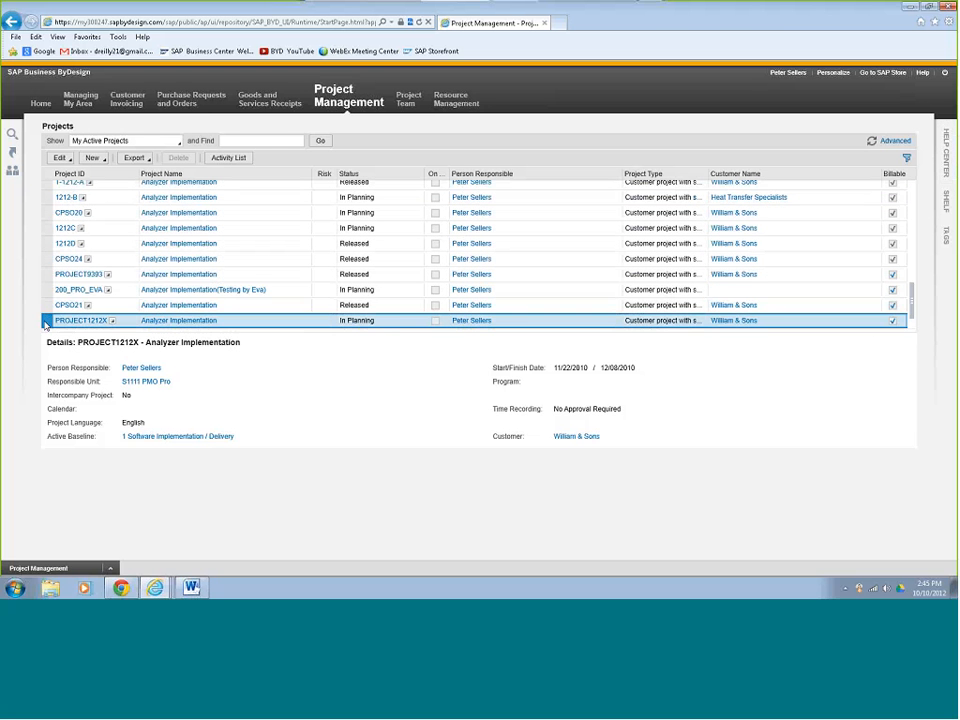
pyautogui.click(62, 158)
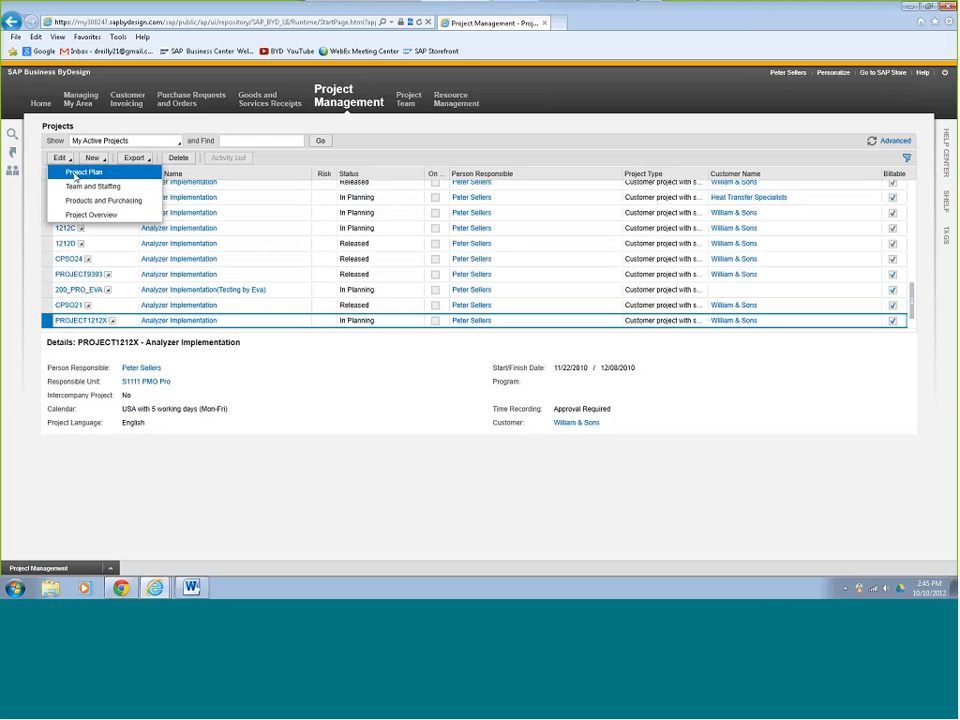
pyautogui.click(74, 173)
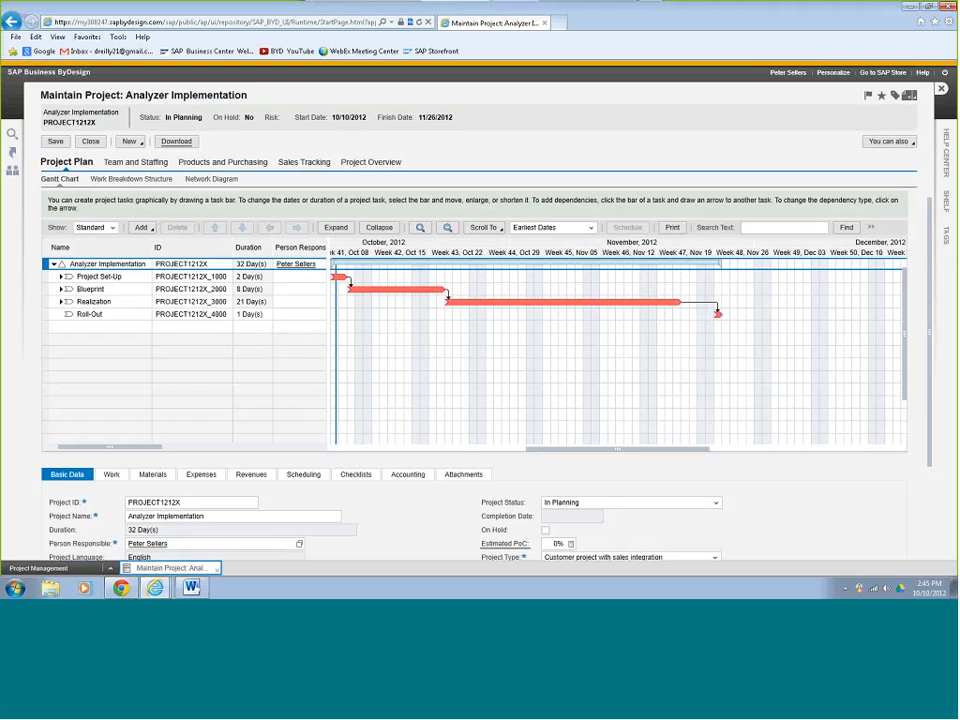
# Set the Analyzer Implementation project's status to Start and Release and expand all subtasks in the plan.
pyautogui.click(716, 503)
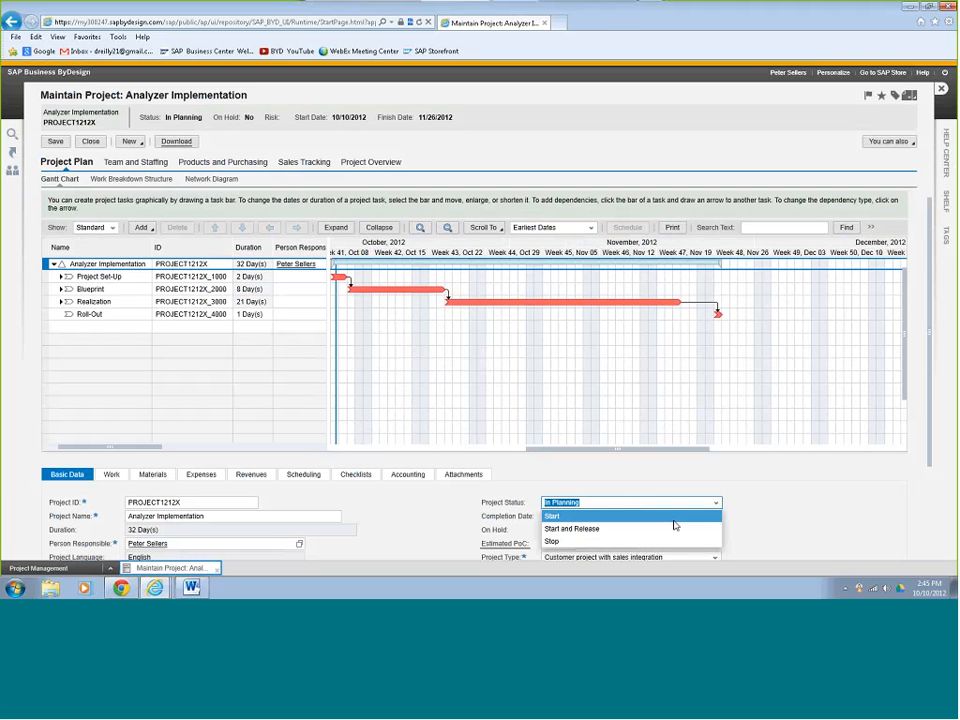
pyautogui.click(657, 530)
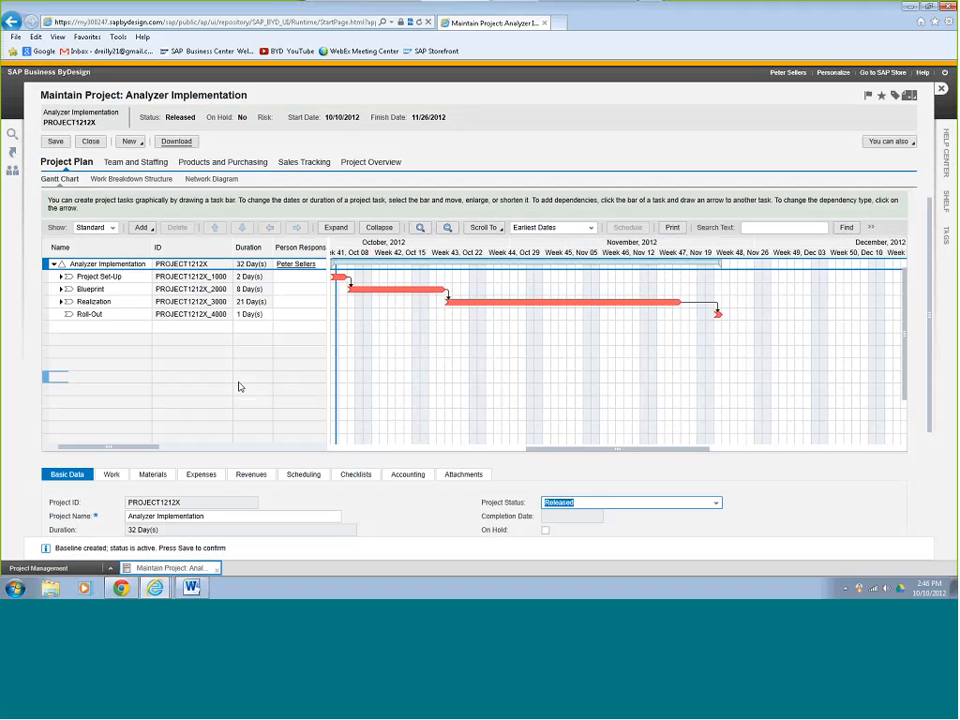
pyautogui.click(337, 228)
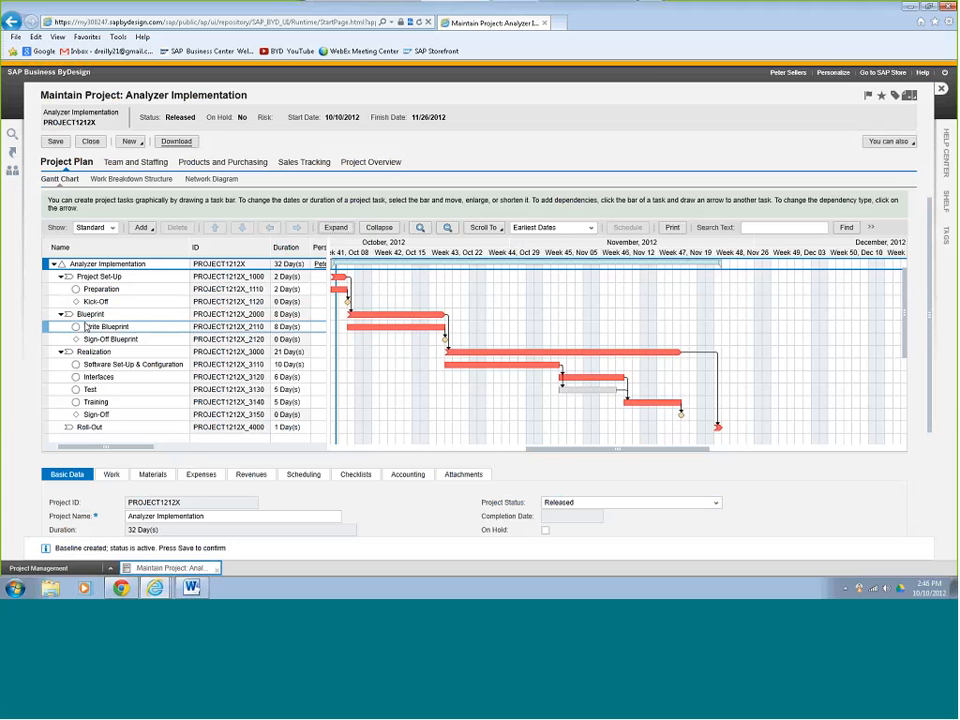
# Lengthen Write Blueprint from 8 to 10 days, reschedule the plan, and show Products and Purchasing.
pyautogui.click(262, 326)
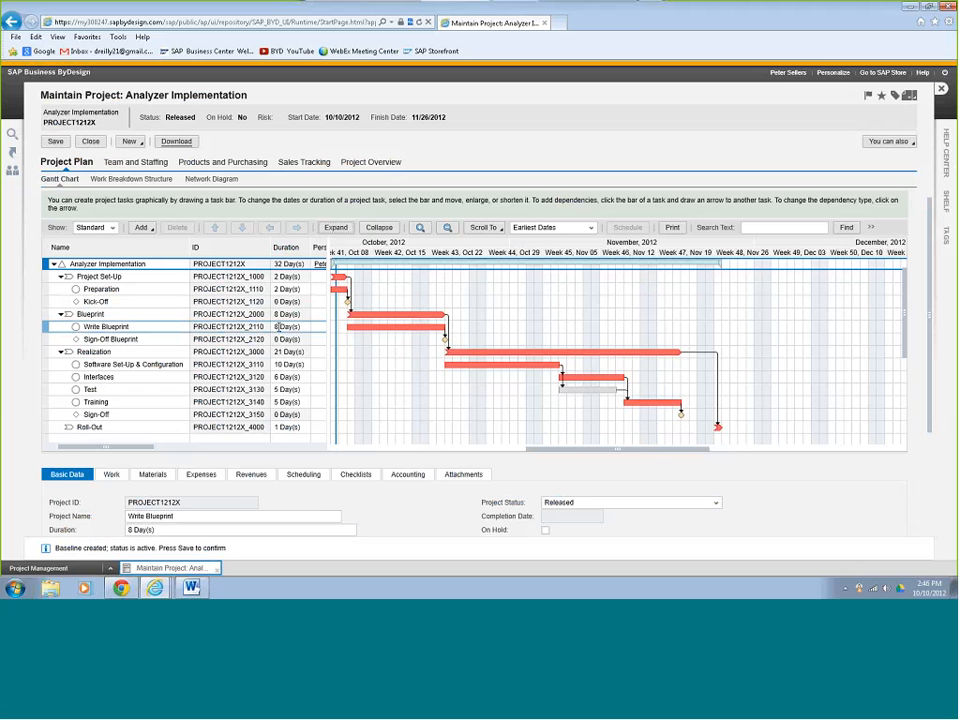
pyautogui.click(278, 327)
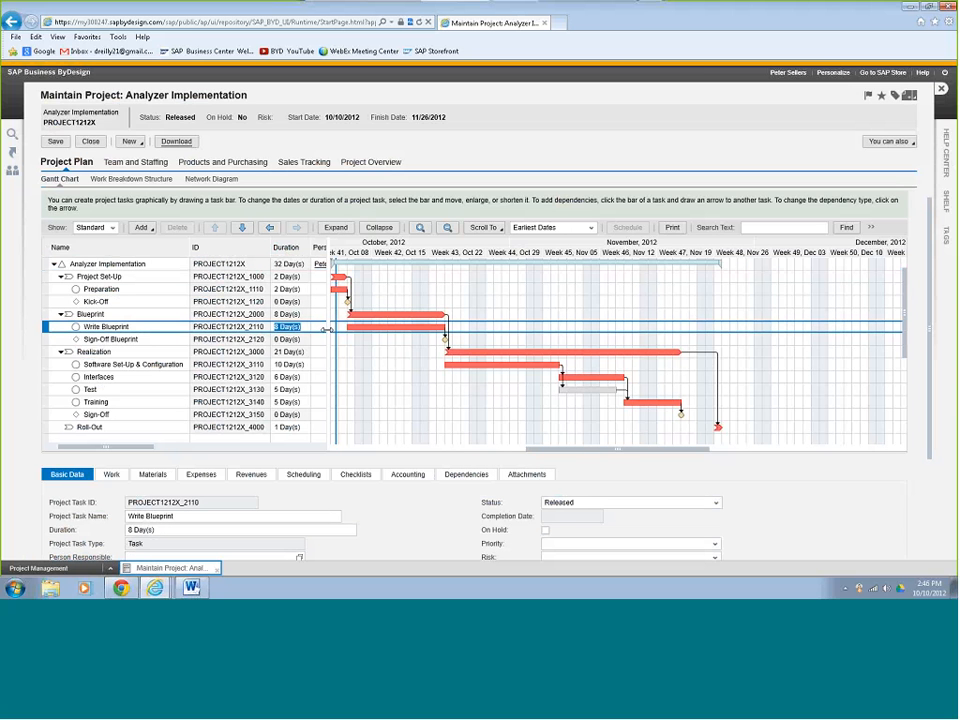
pyautogui.write('10')
pyautogui.press('Return')
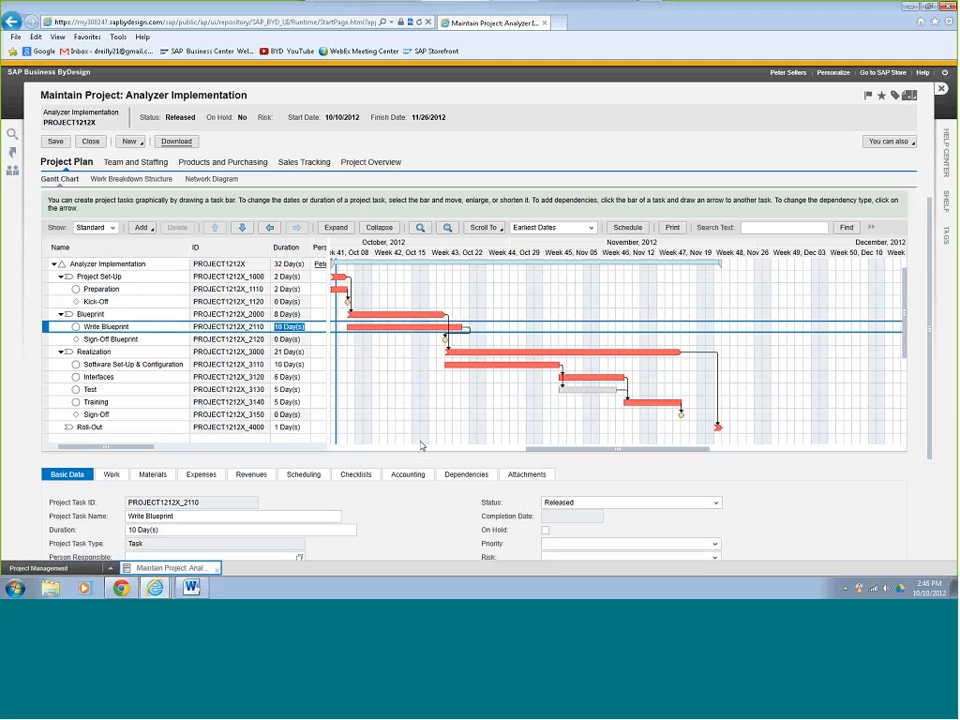
pyautogui.click(628, 229)
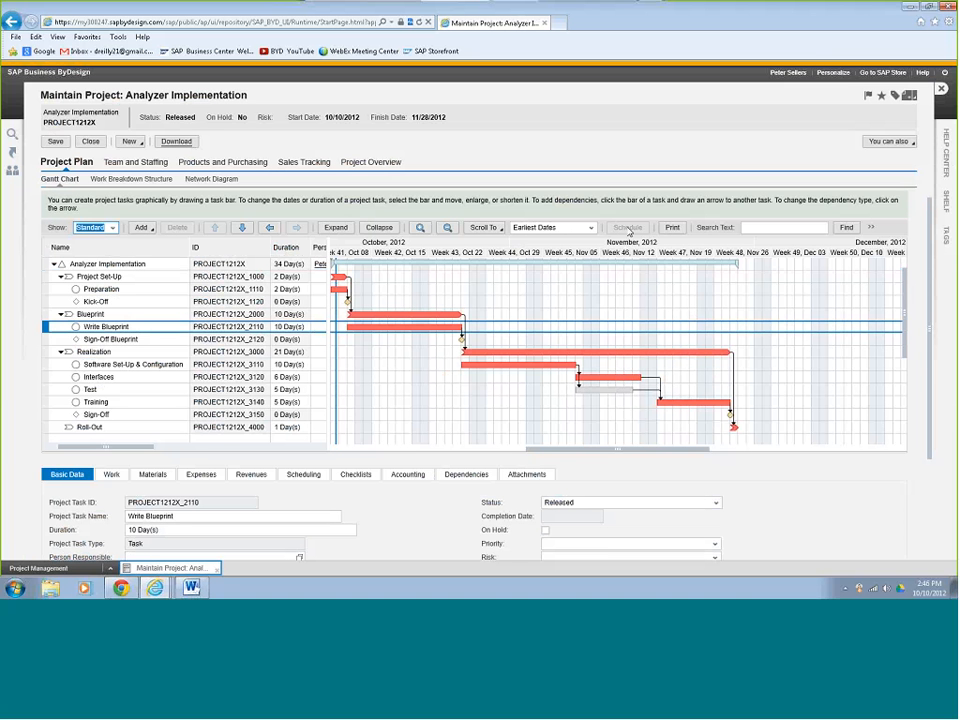
pyautogui.click(250, 164)
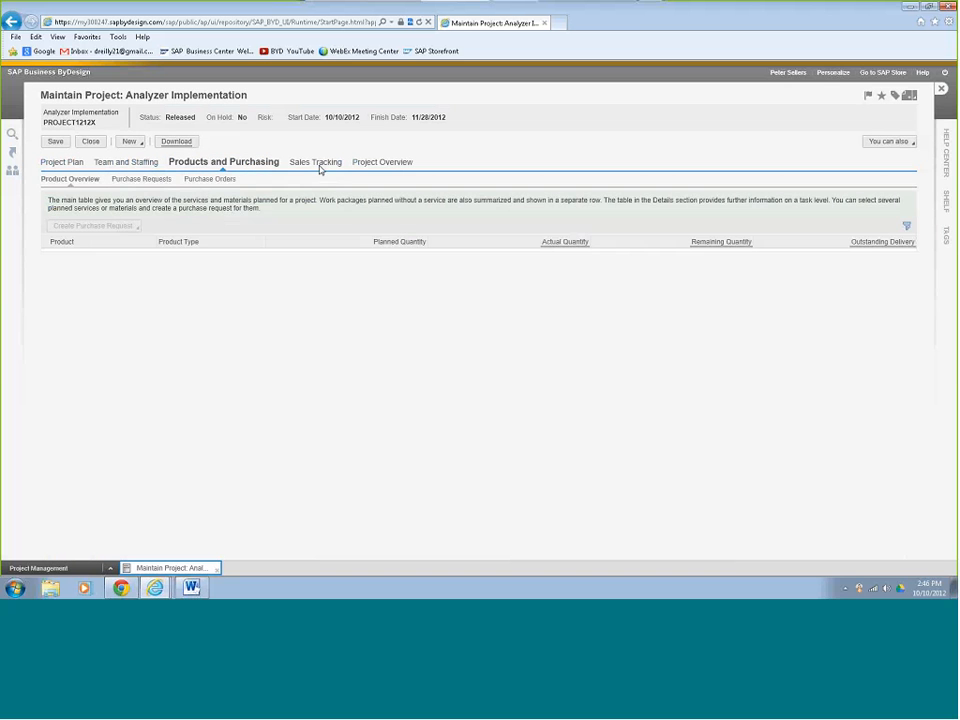
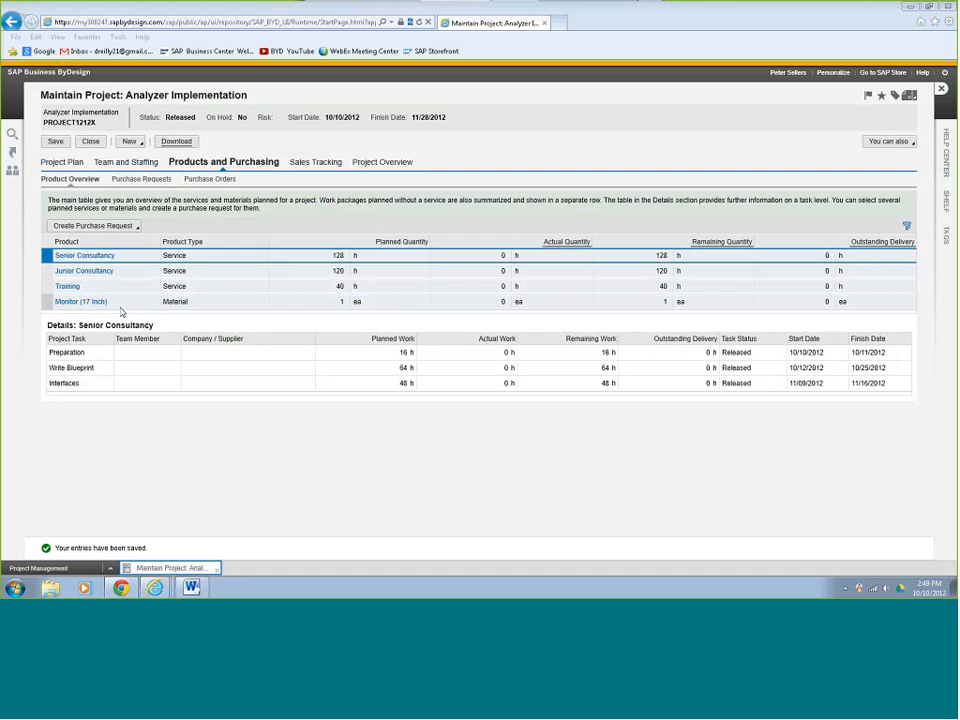
# Select the Junior Consultancy service row and open the Create Purchase Request options.
pyautogui.click(45, 271)
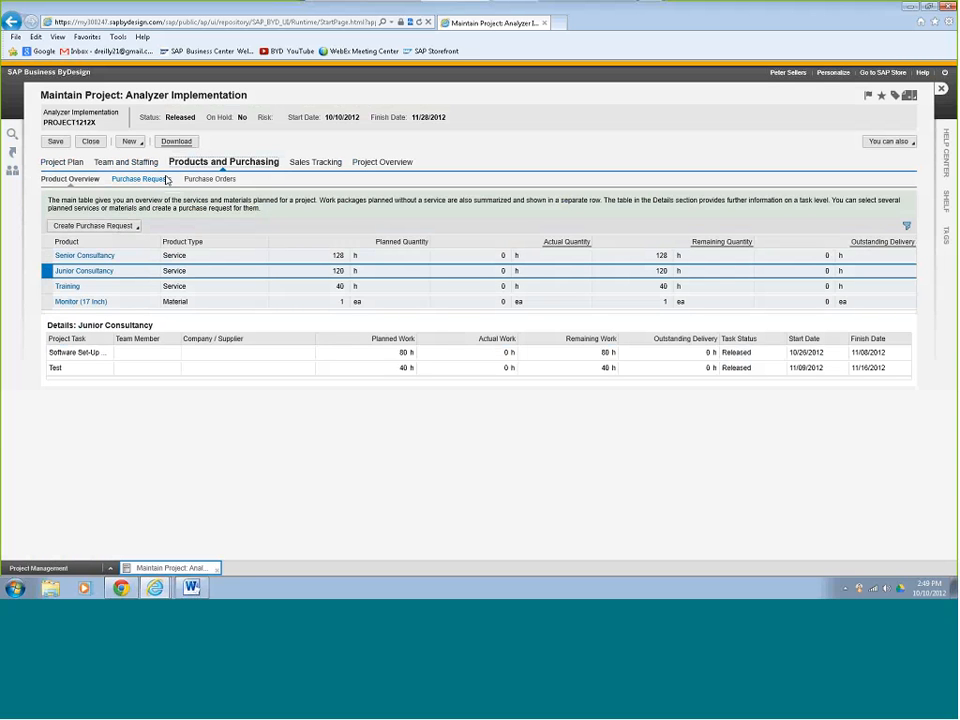
pyautogui.click(137, 227)
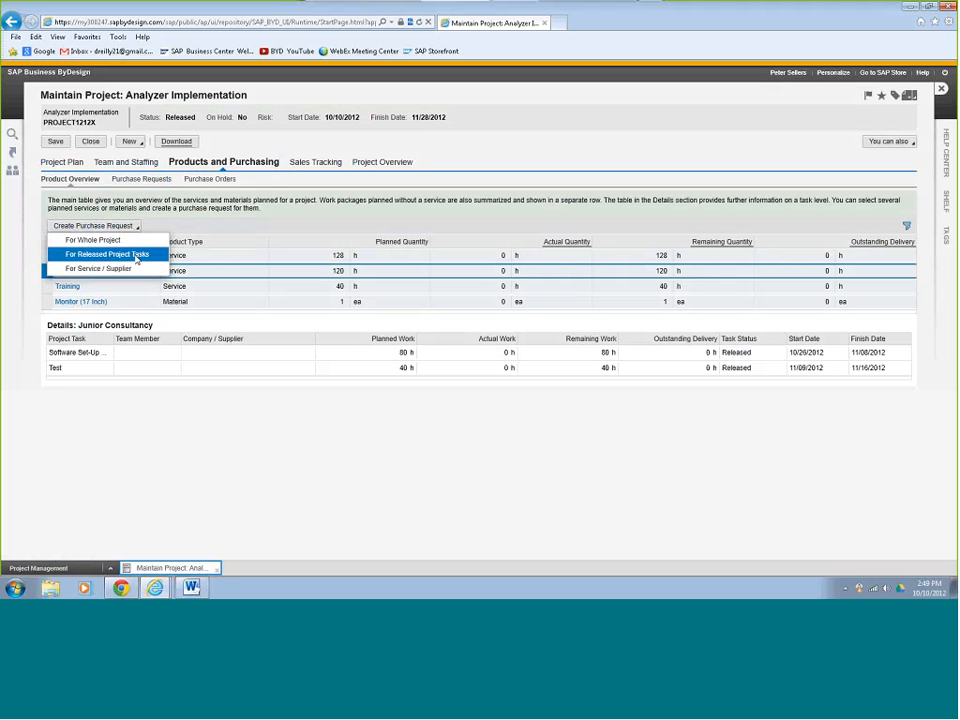
# Request purchasing for the released tasks with an Excellent Consulting service agent as supplier.
pyautogui.click(136, 256)
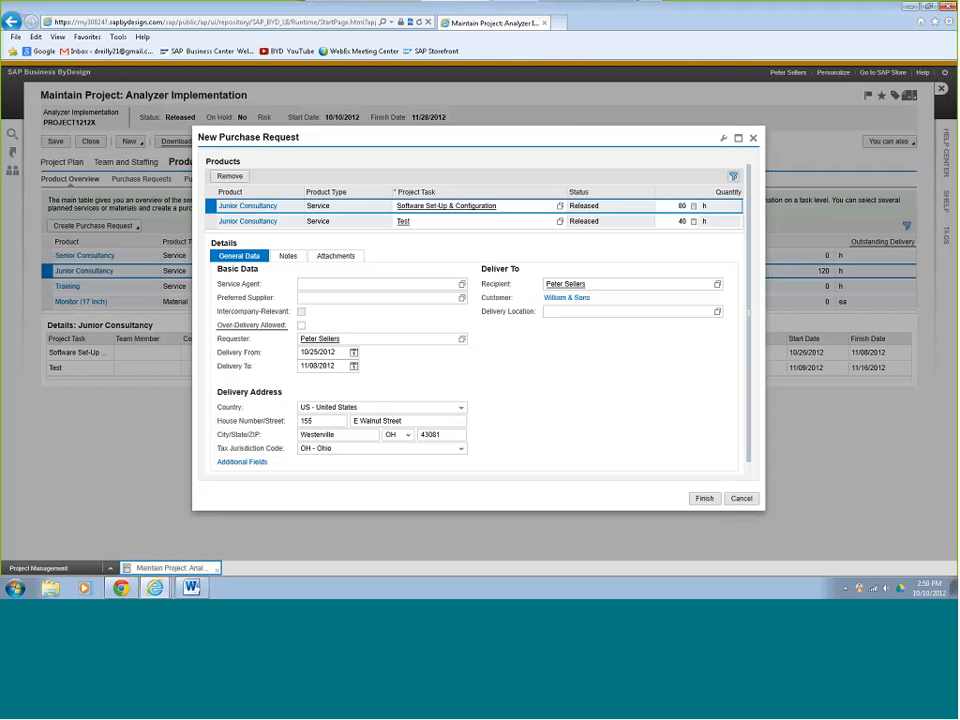
pyautogui.click(462, 285)
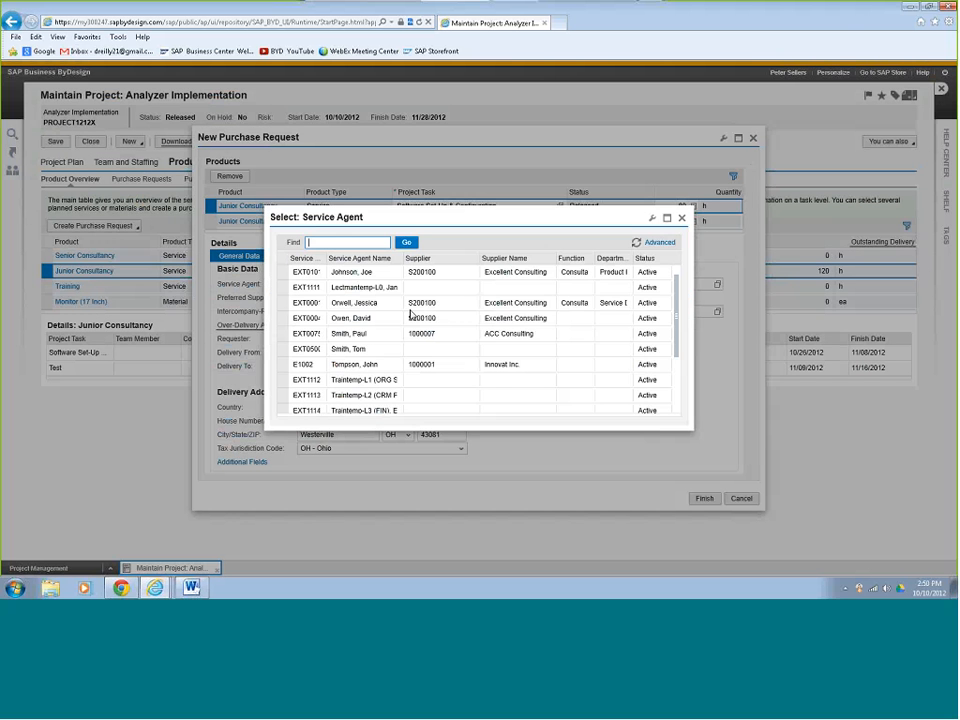
pyautogui.click(410, 302)
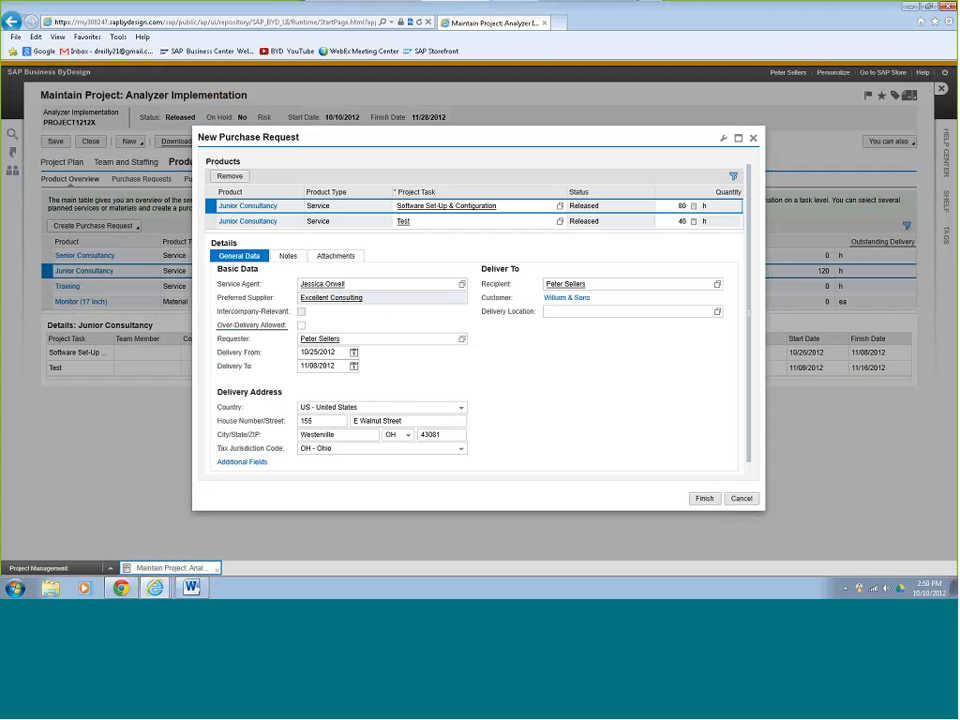
pyautogui.click(462, 285)
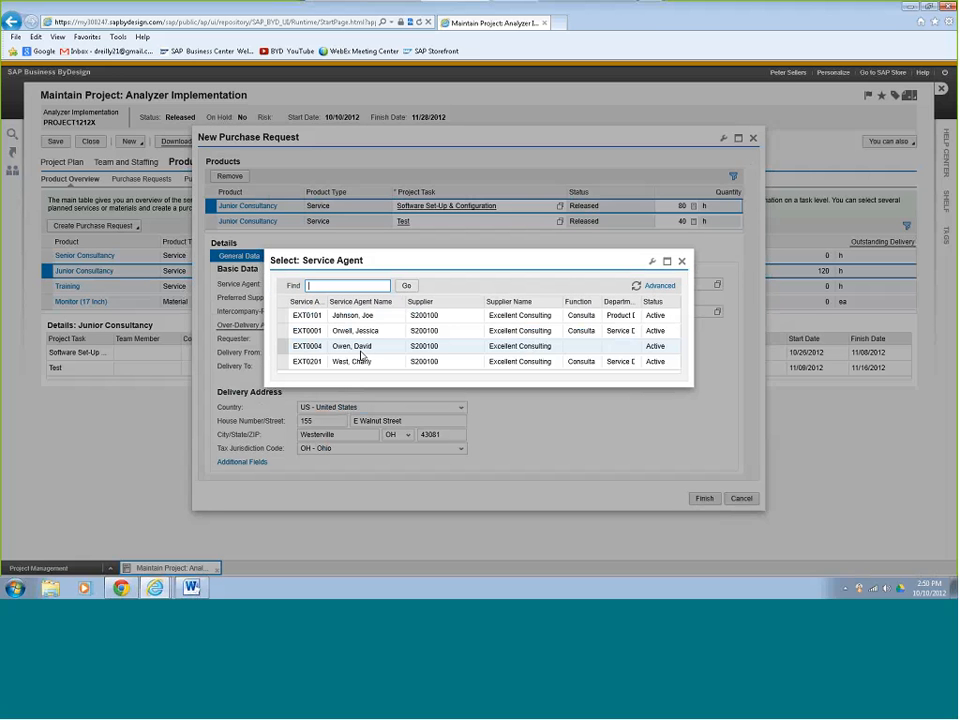
pyautogui.click(361, 348)
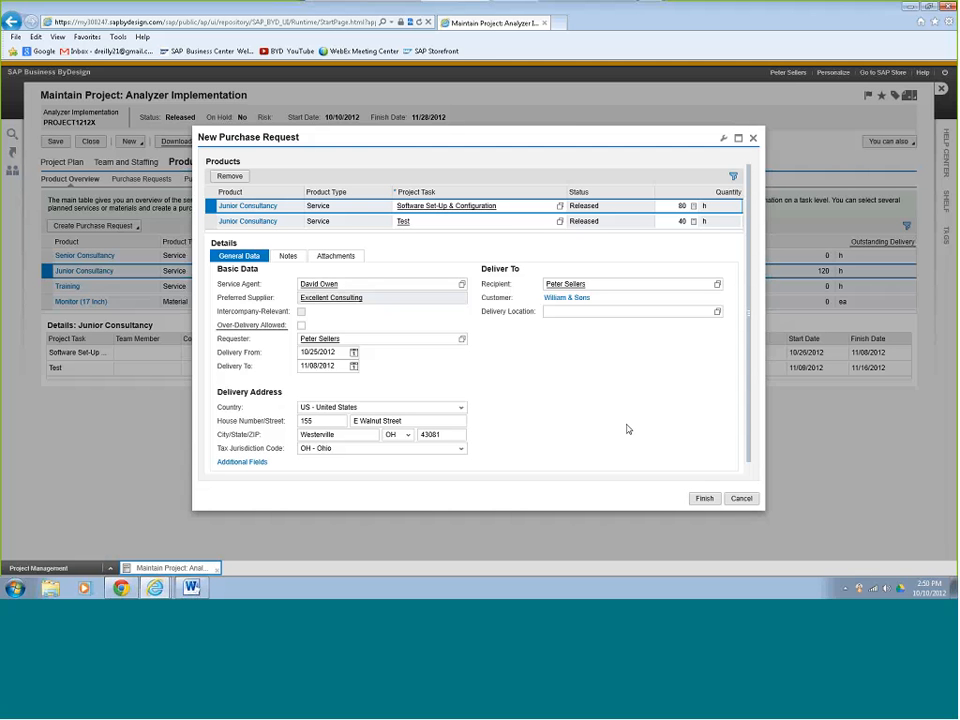
pyautogui.click(705, 499)
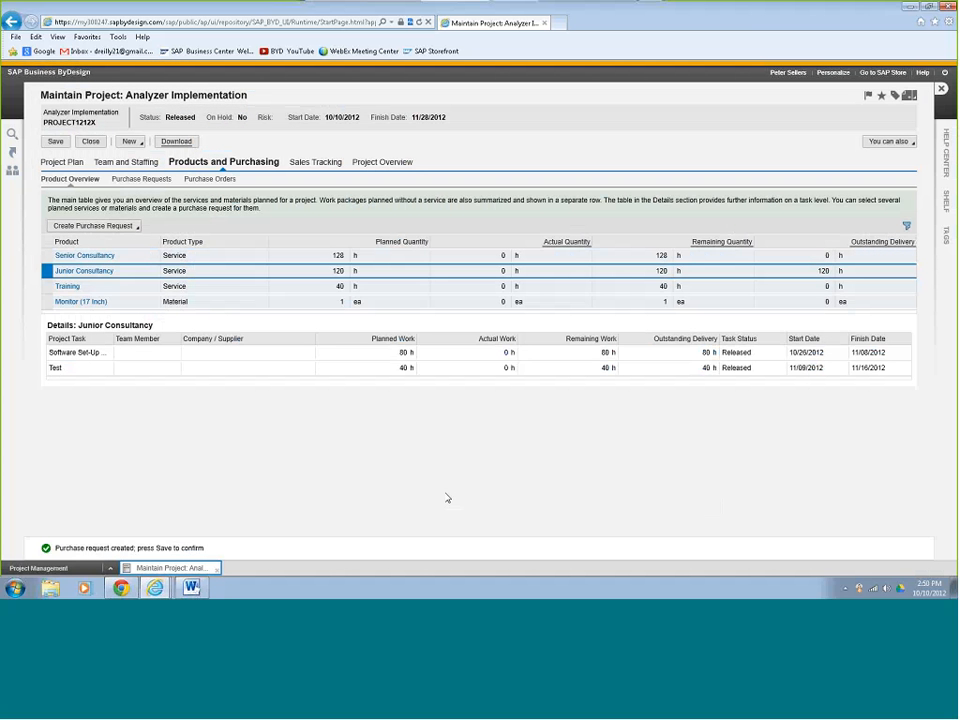
# Check the Purchase Requests sub-tab, save purchase request 269, and close the project.
pyautogui.click(56, 142)
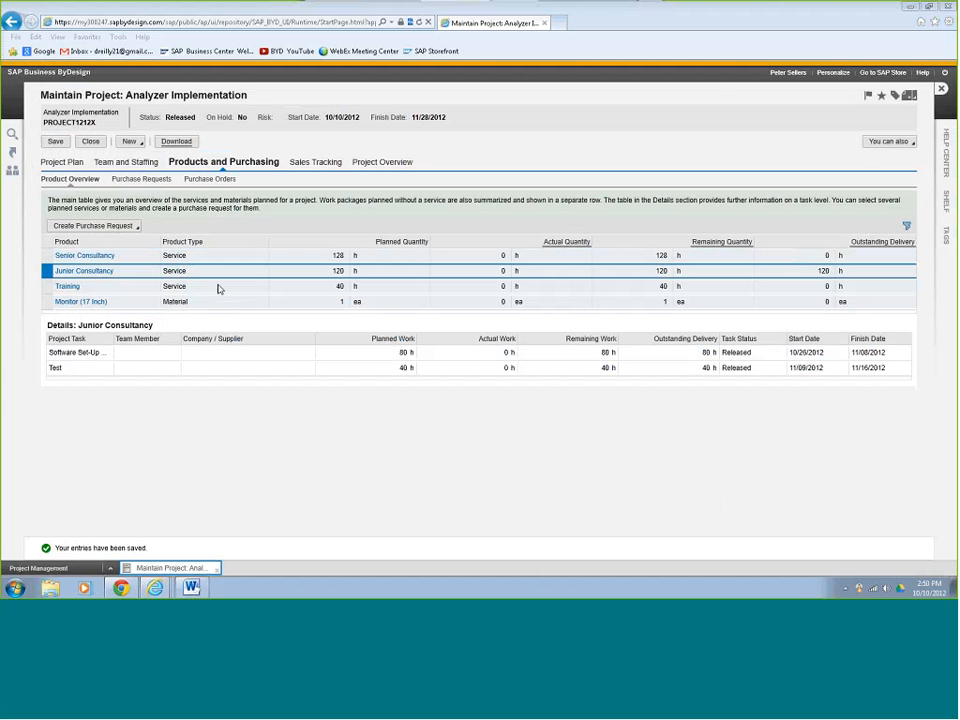
pyautogui.click(145, 180)
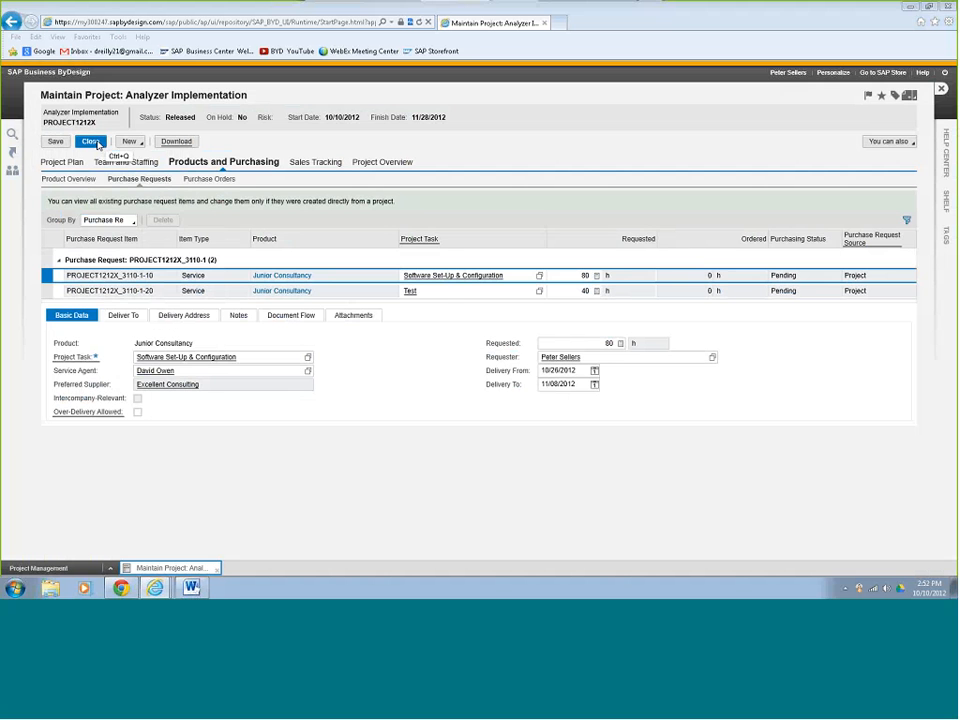
pyautogui.click(55, 141)
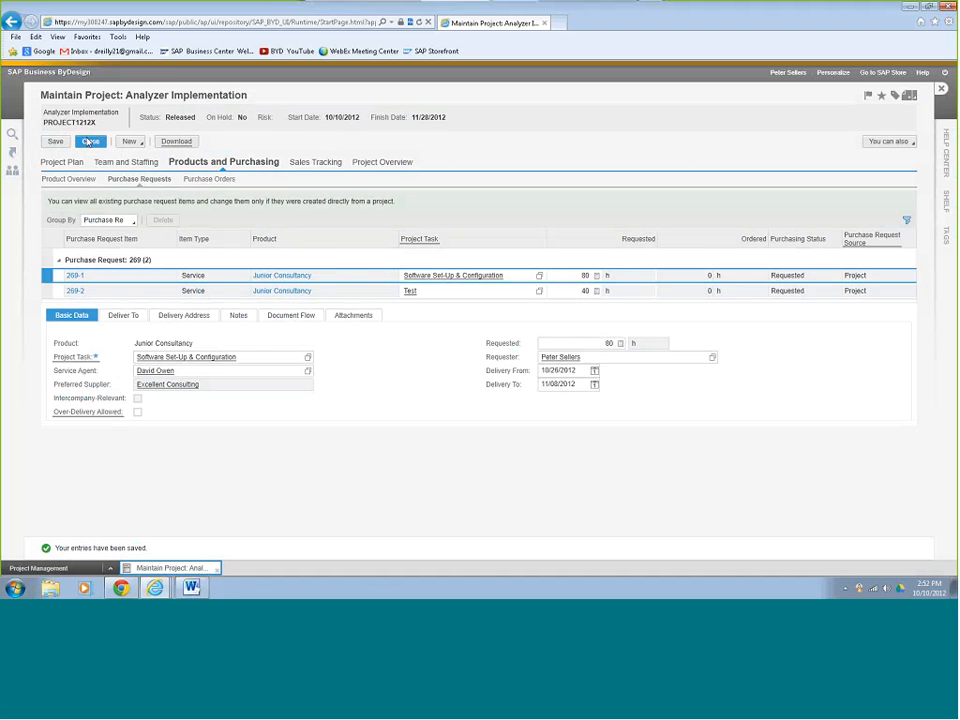
pyautogui.click(88, 142)
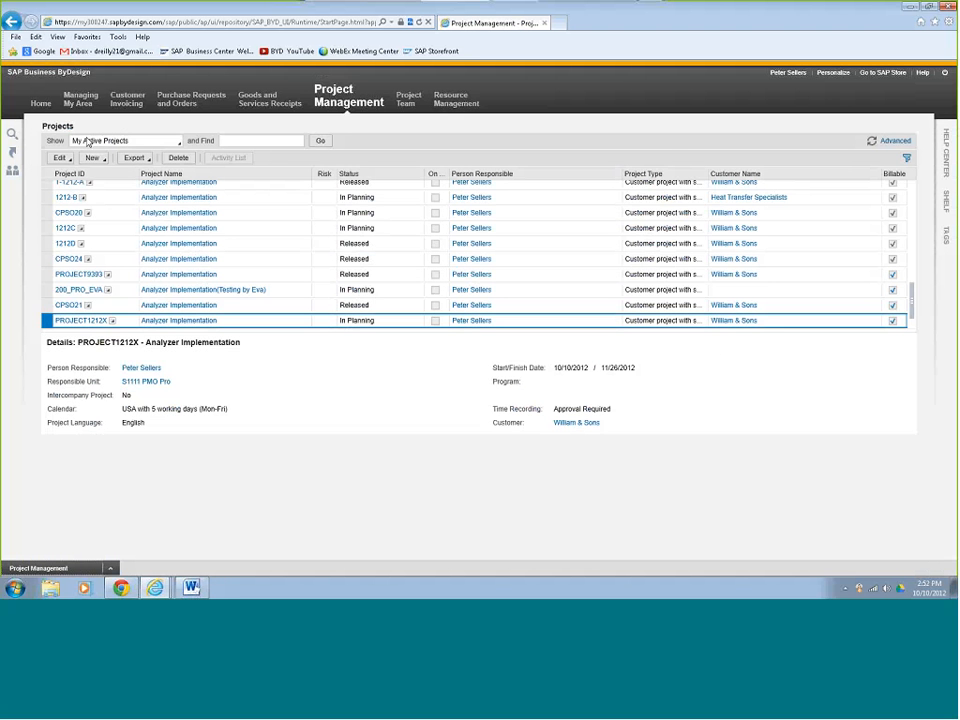
# Launch Go Shopping from the Project Management Common Tasks.
pyautogui.moveTo(340, 103)
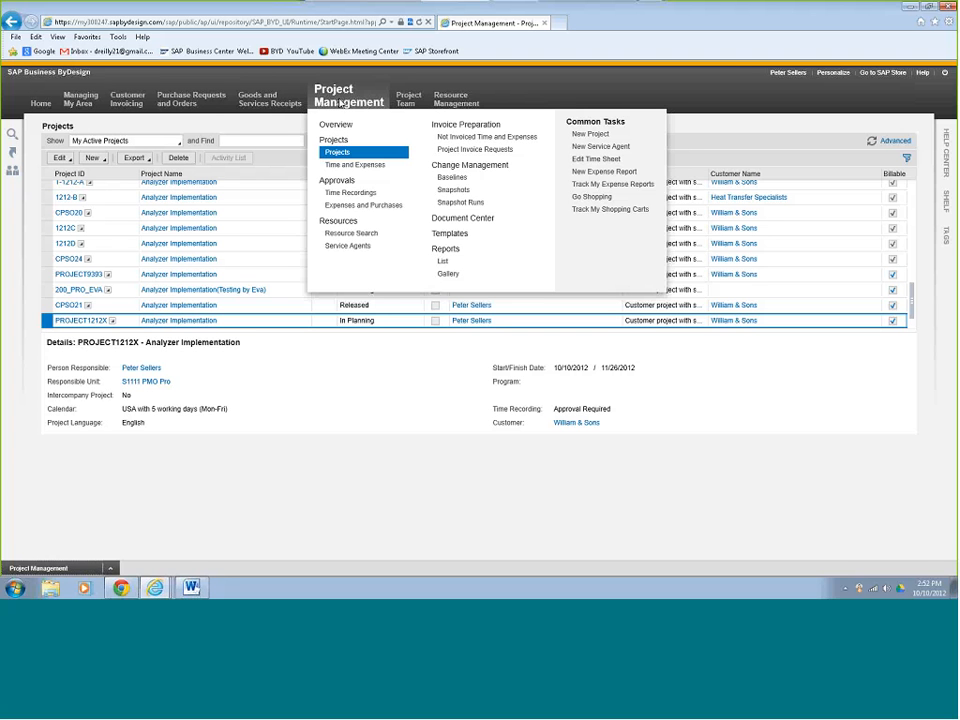
pyautogui.click(598, 199)
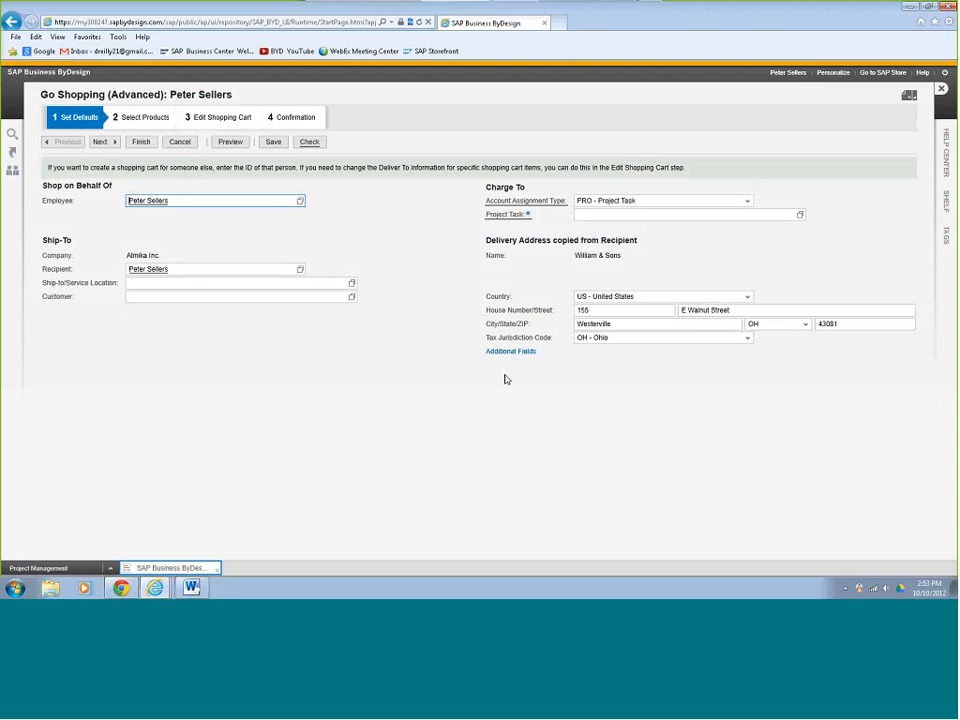
# Charge the cart to the Preparation task of project 1212.
pyautogui.click(321, 285)
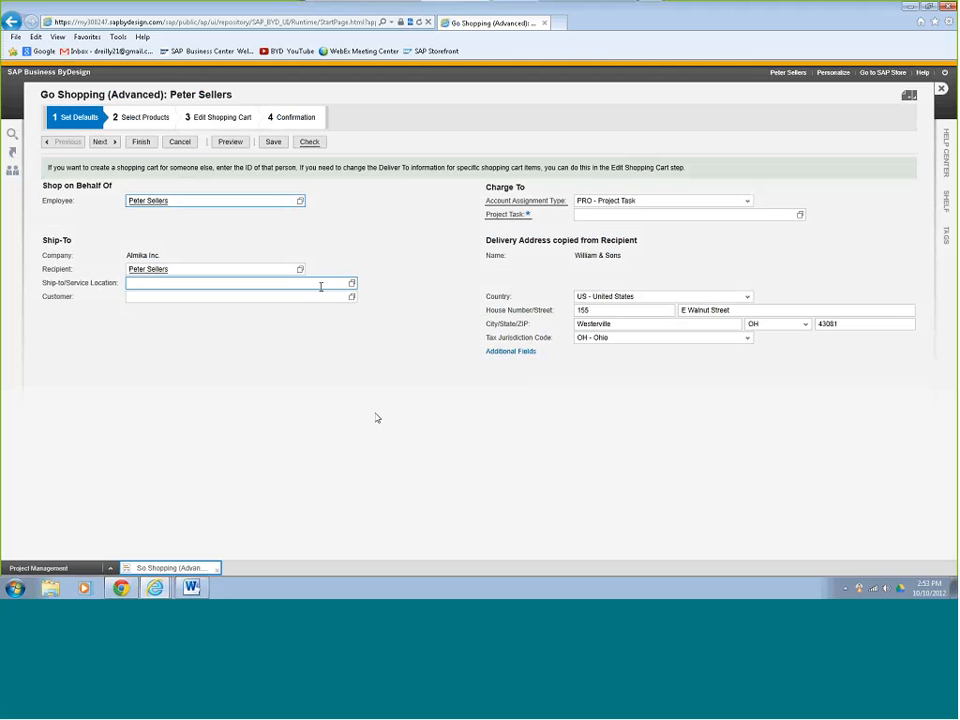
pyautogui.click(946, 167)
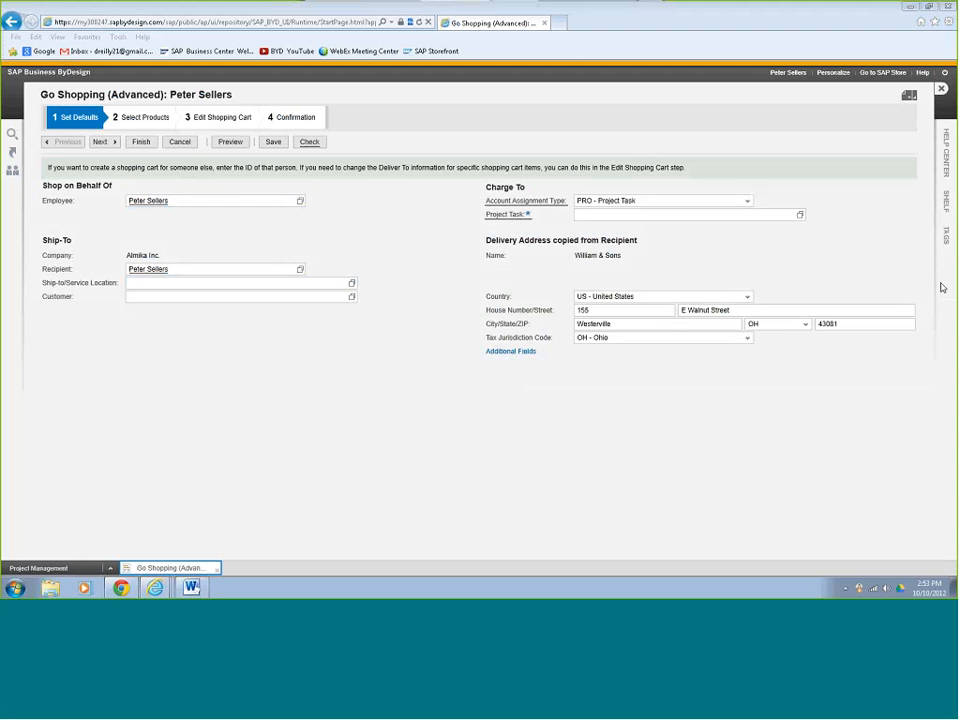
pyautogui.click(722, 214)
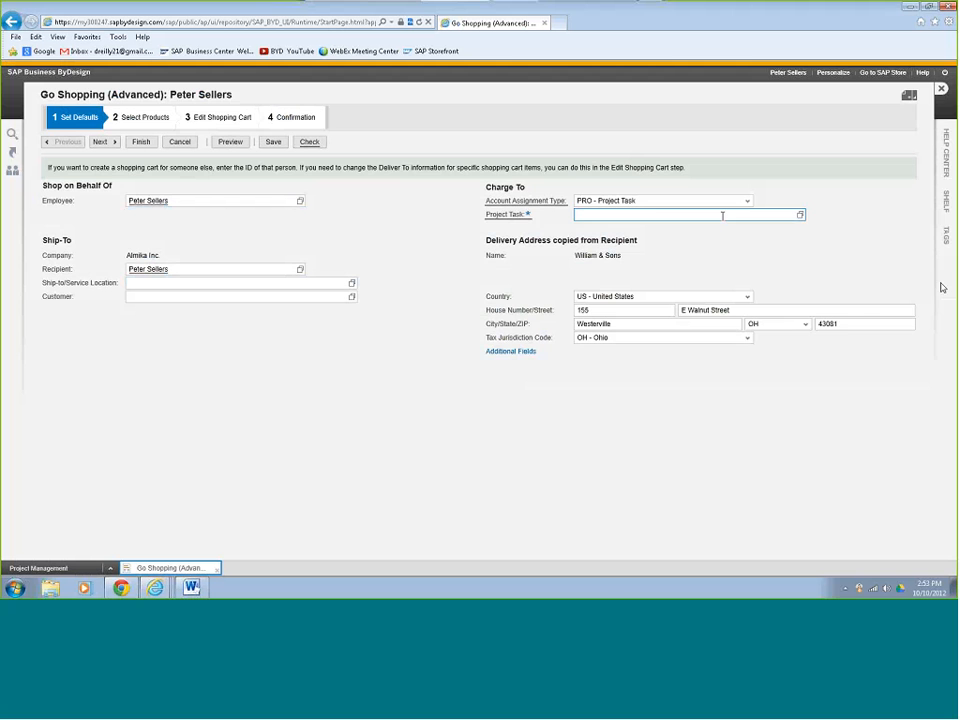
pyautogui.click(800, 214)
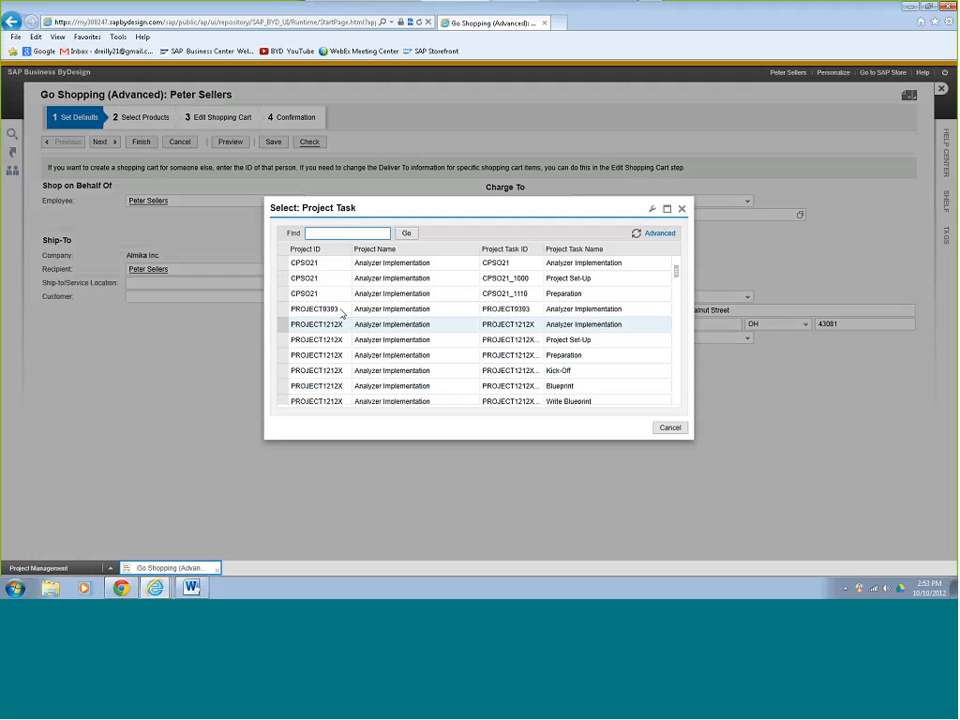
pyautogui.write('1212')
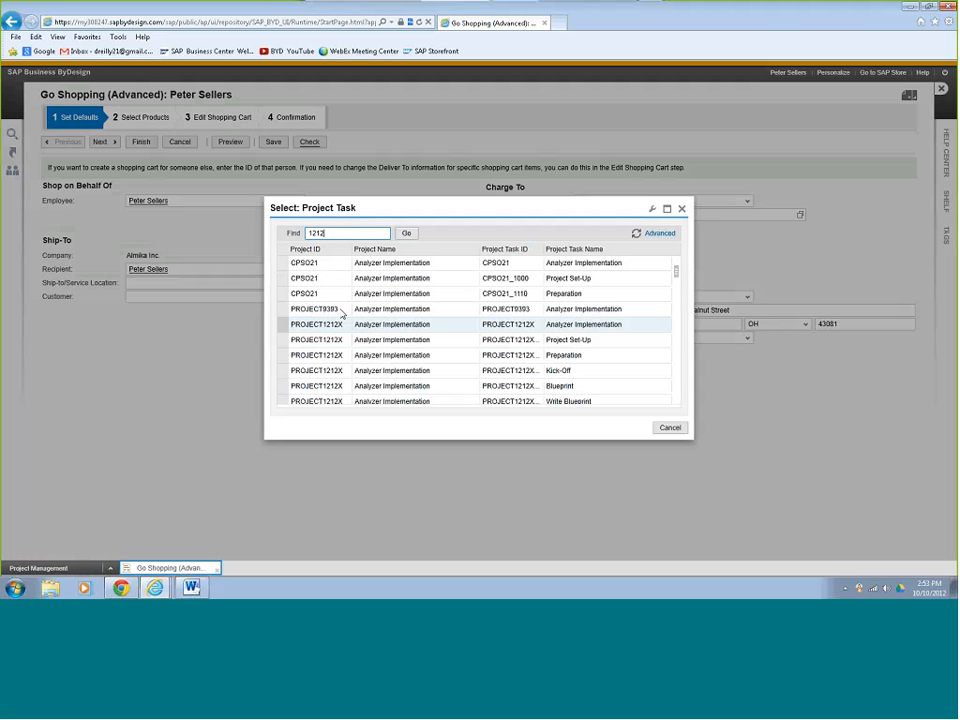
pyautogui.click(406, 233)
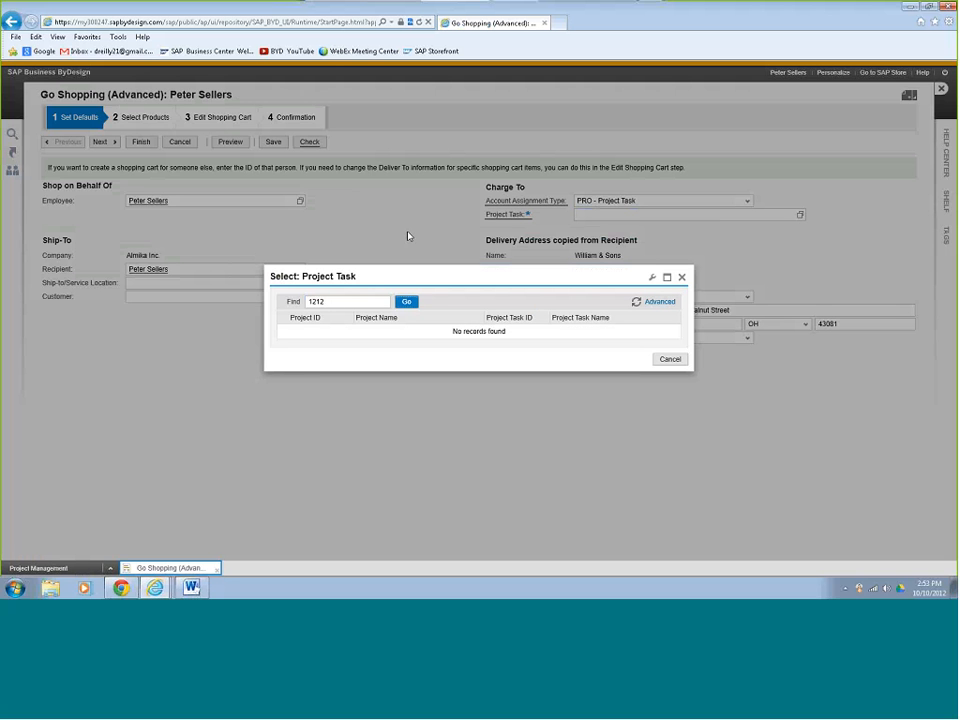
pyautogui.click(670, 360)
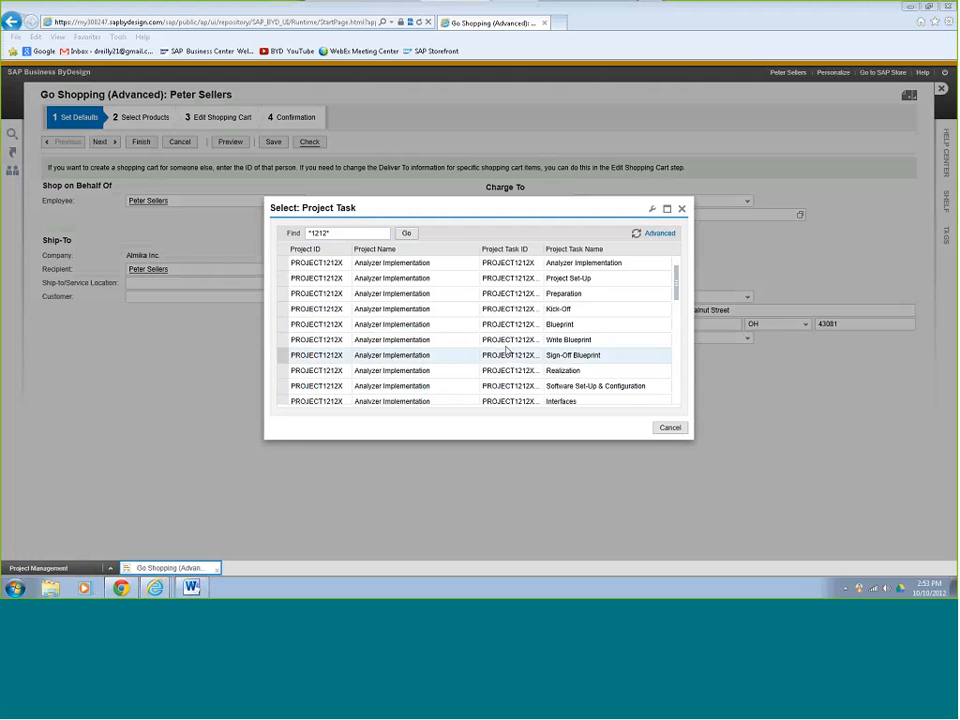
pyautogui.click(284, 296)
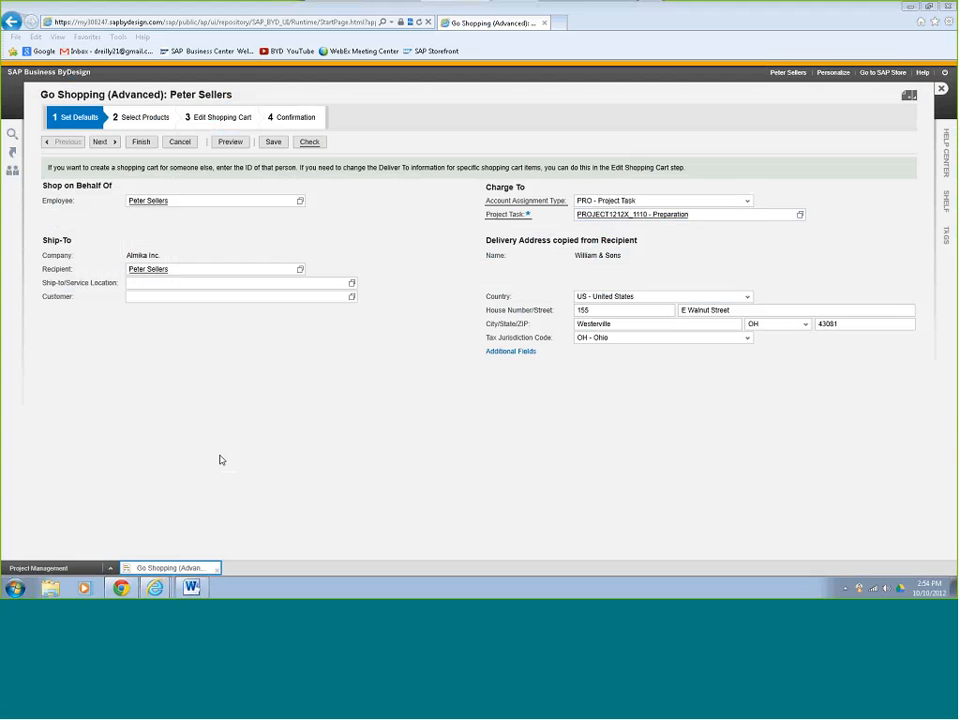
# Set the customer to William & Sons and advance to Select Products.
pyautogui.click(203, 296)
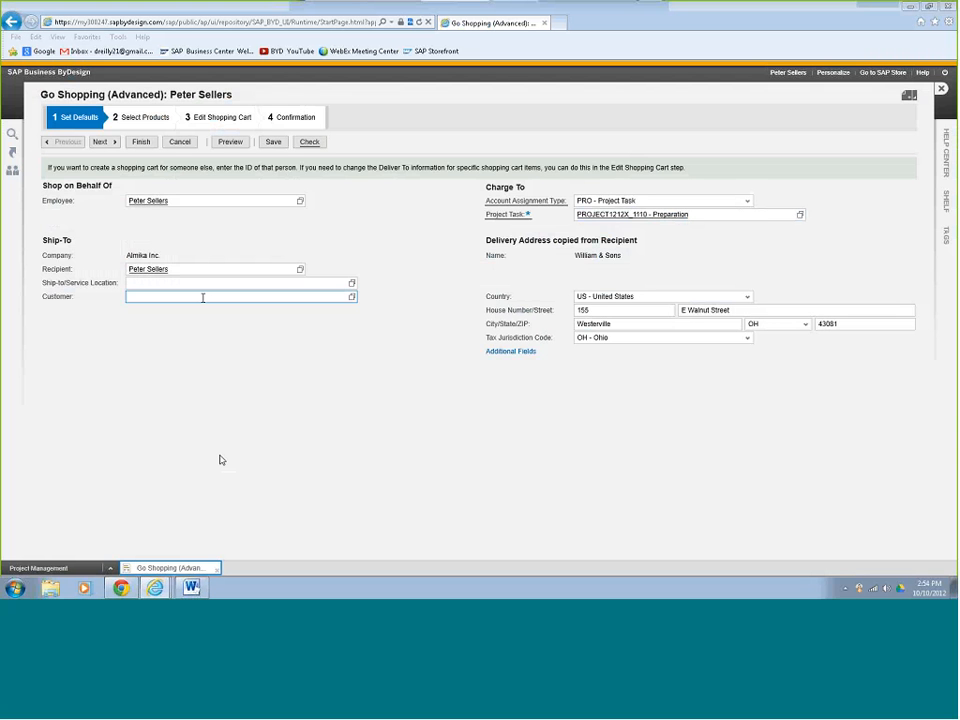
pyautogui.write('will')
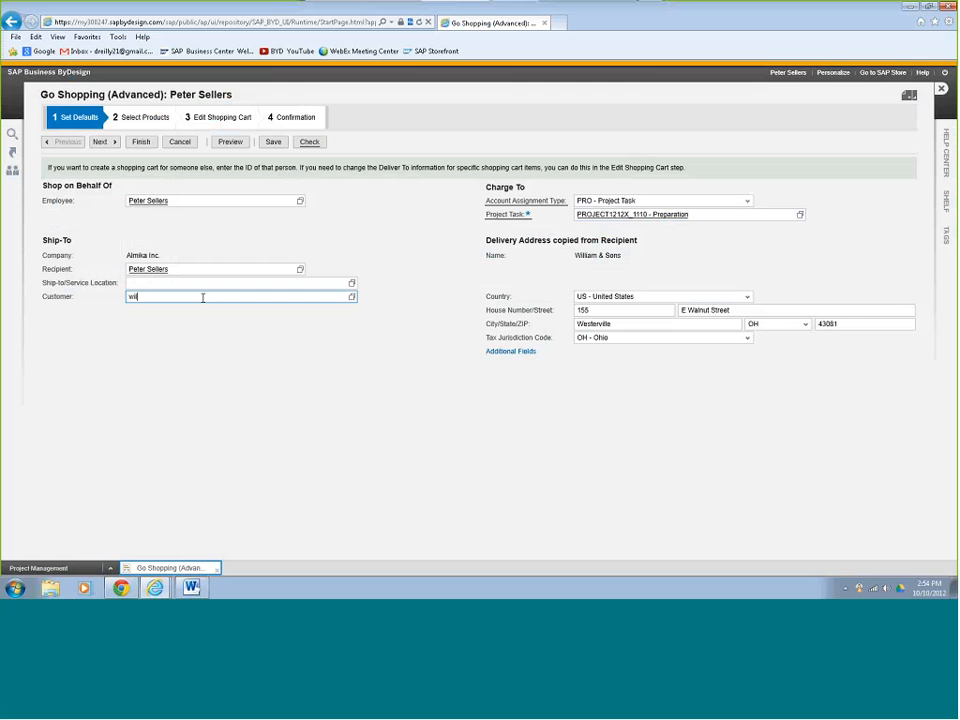
pyautogui.click(200, 339)
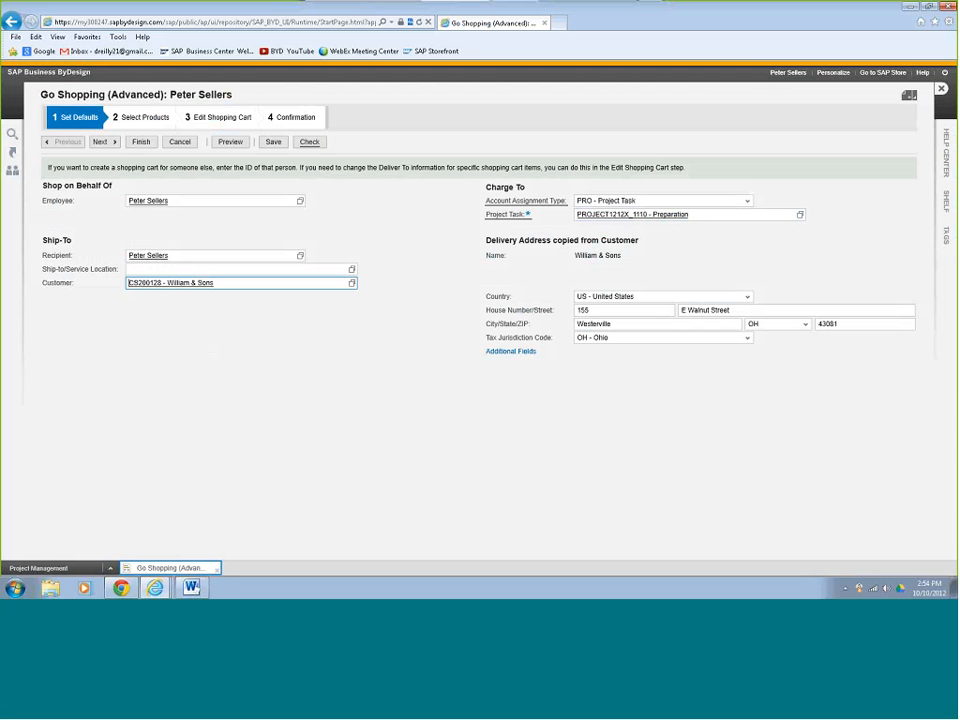
pyautogui.click(100, 143)
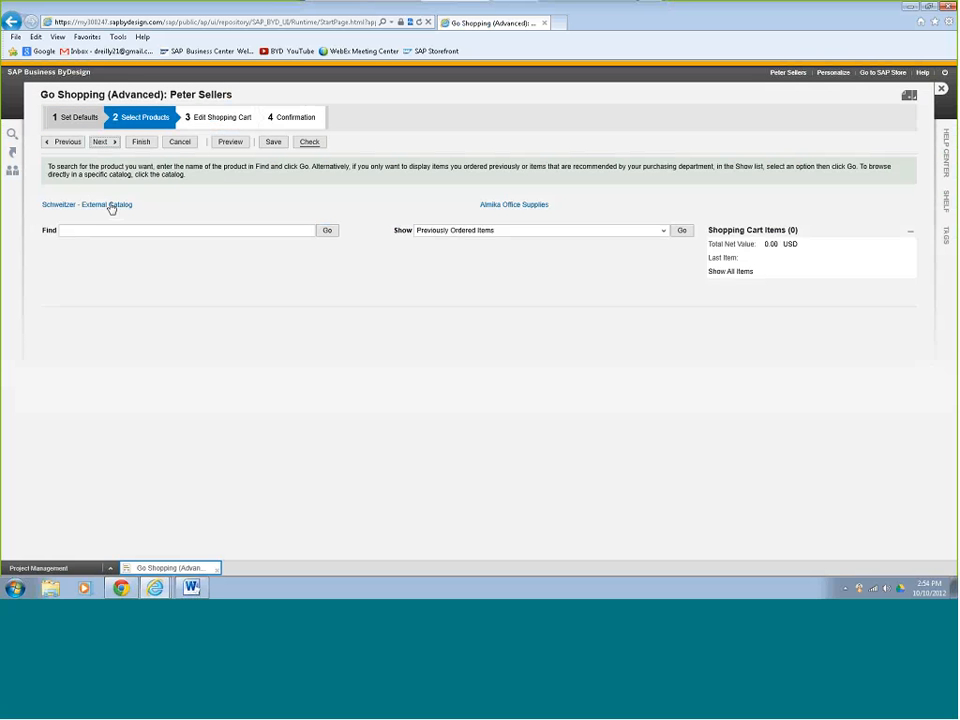
# Search the catalogue for 'laptop' and add the Notebook Mona-RS Standard to the cart.
pyautogui.click(210, 231)
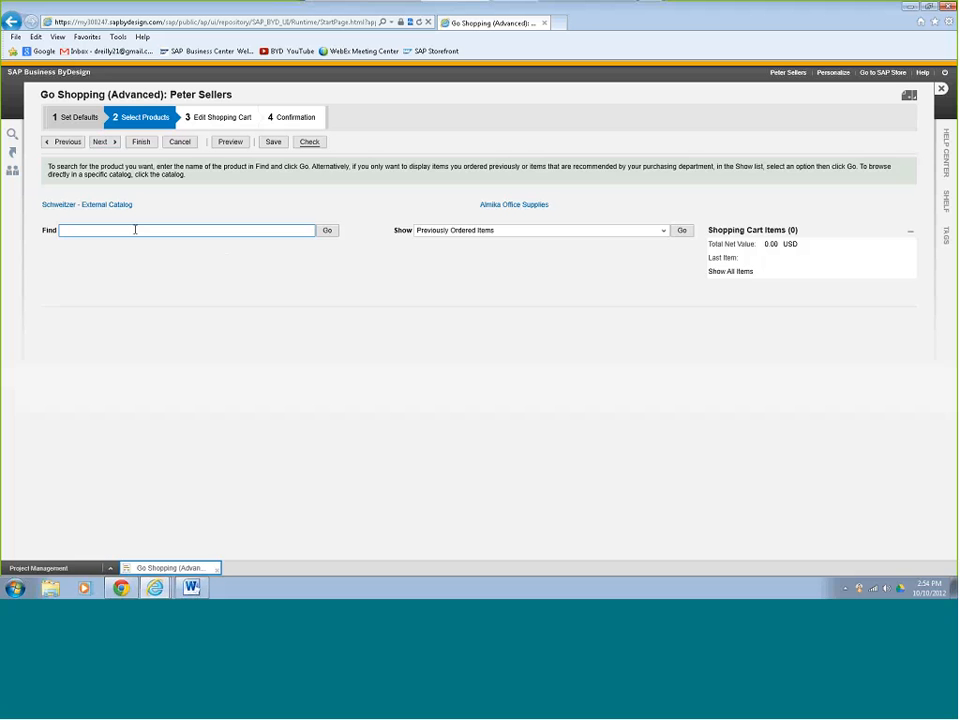
pyautogui.write('lapt')
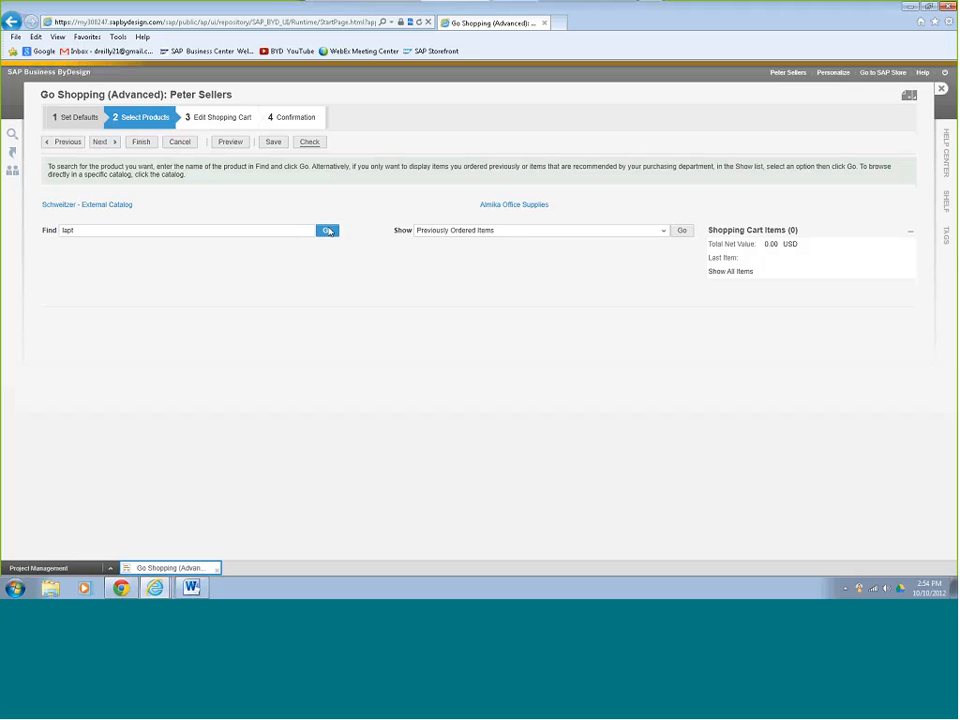
pyautogui.click(328, 232)
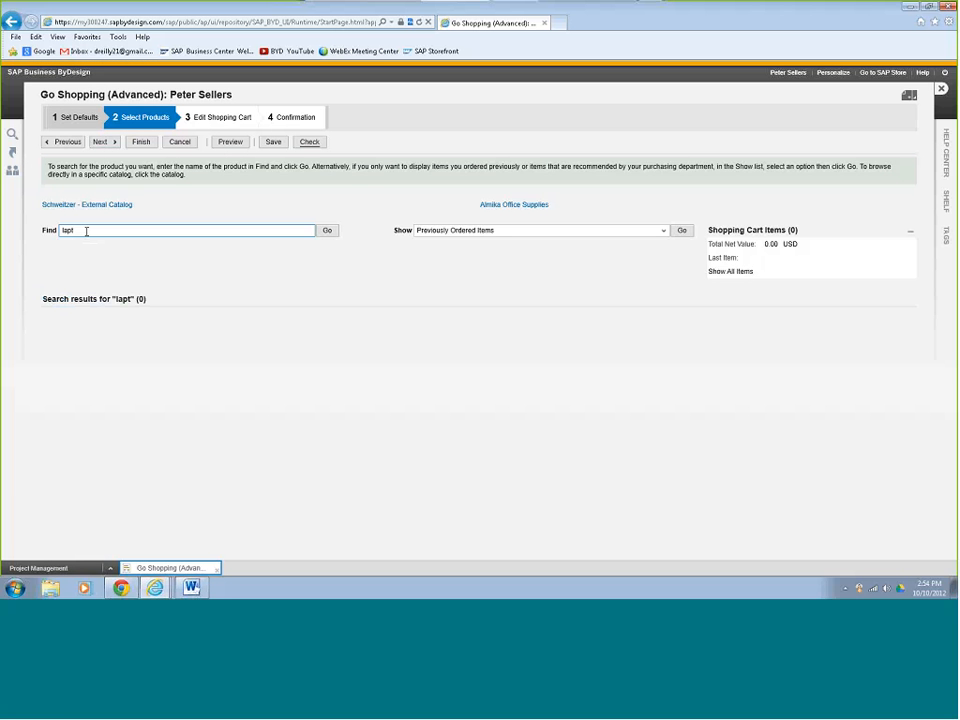
pyautogui.write('op')
pyautogui.click(327, 230)
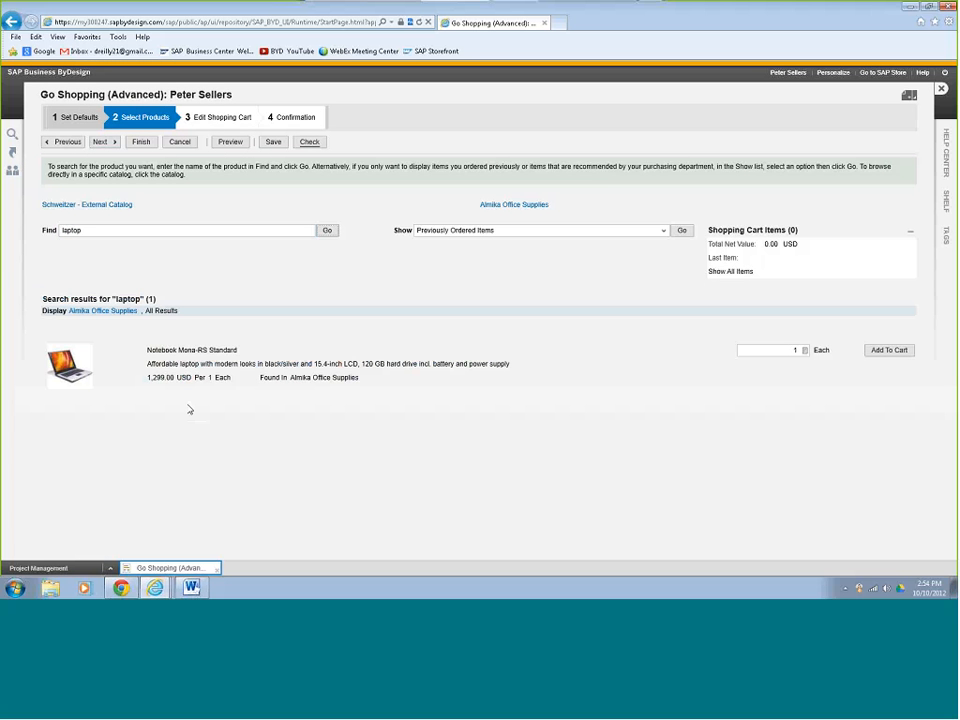
pyautogui.click(891, 351)
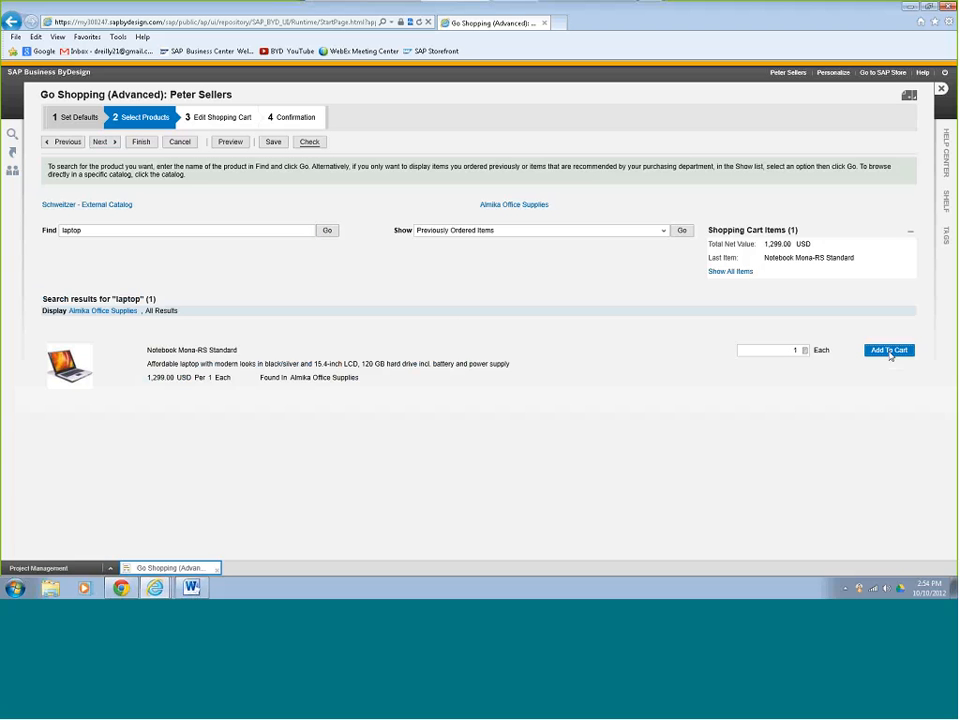
# Search for 'webcam', add Webcam for Notebooks, and proceed to Edit Shopping Cart.
pyautogui.click(86, 230)
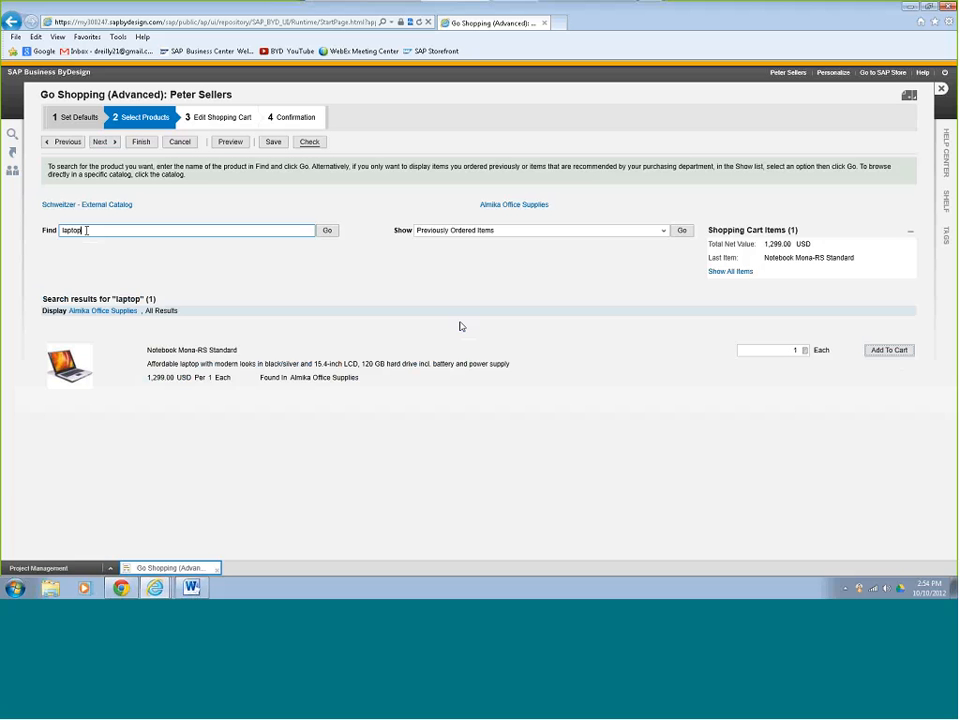
pyautogui.moveTo(86, 230); pyautogui.dragTo(31, 233)
pyautogui.write('webcam')
pyautogui.press('Return')
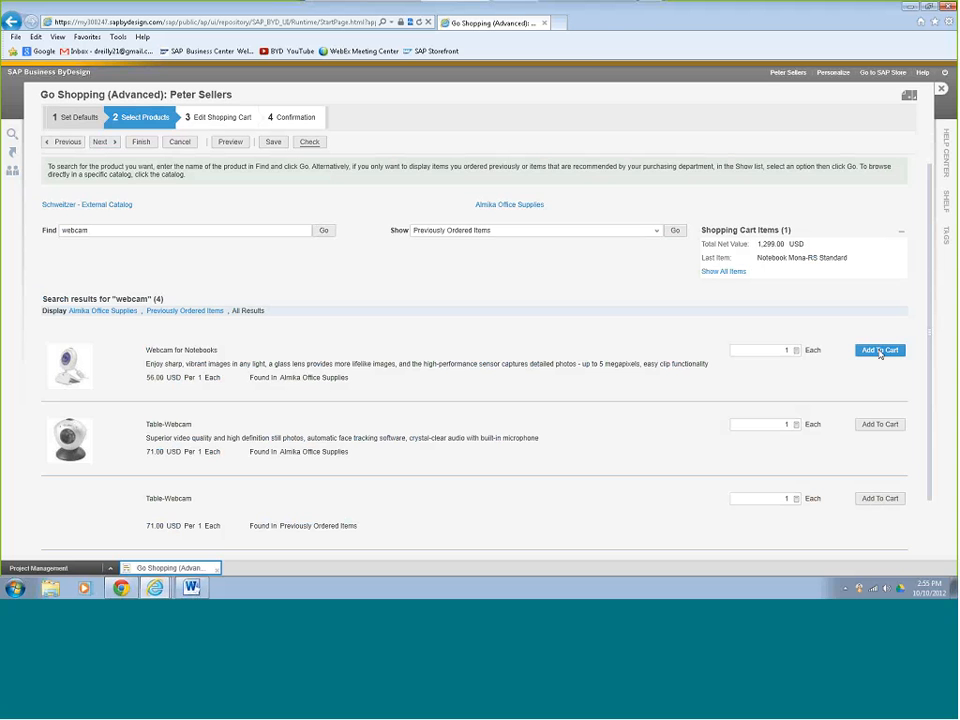
pyautogui.click(879, 351)
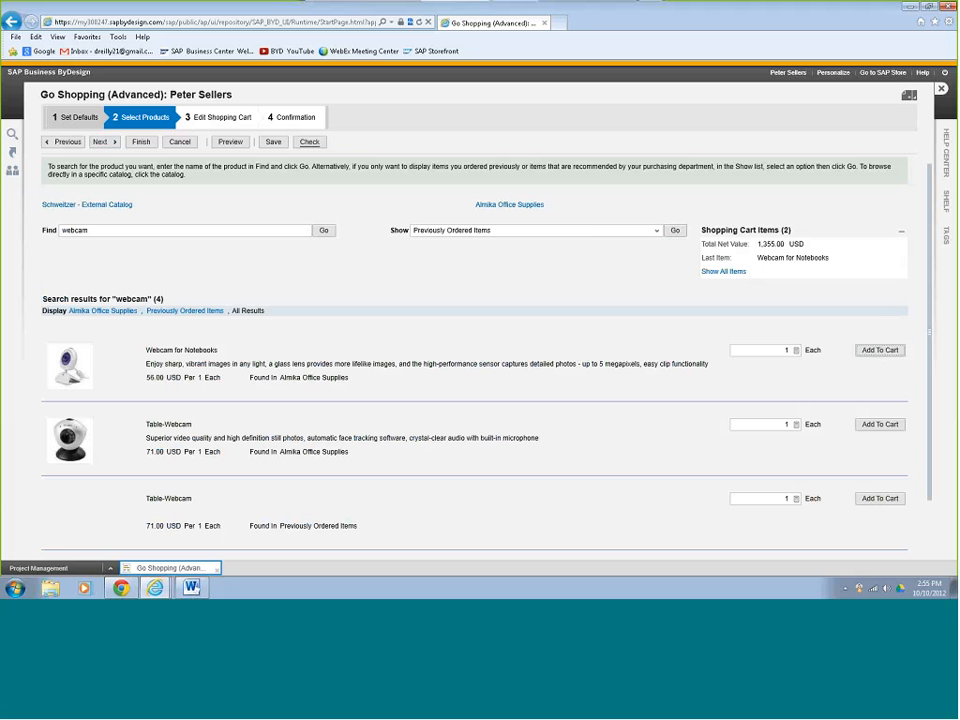
pyautogui.click(107, 145)
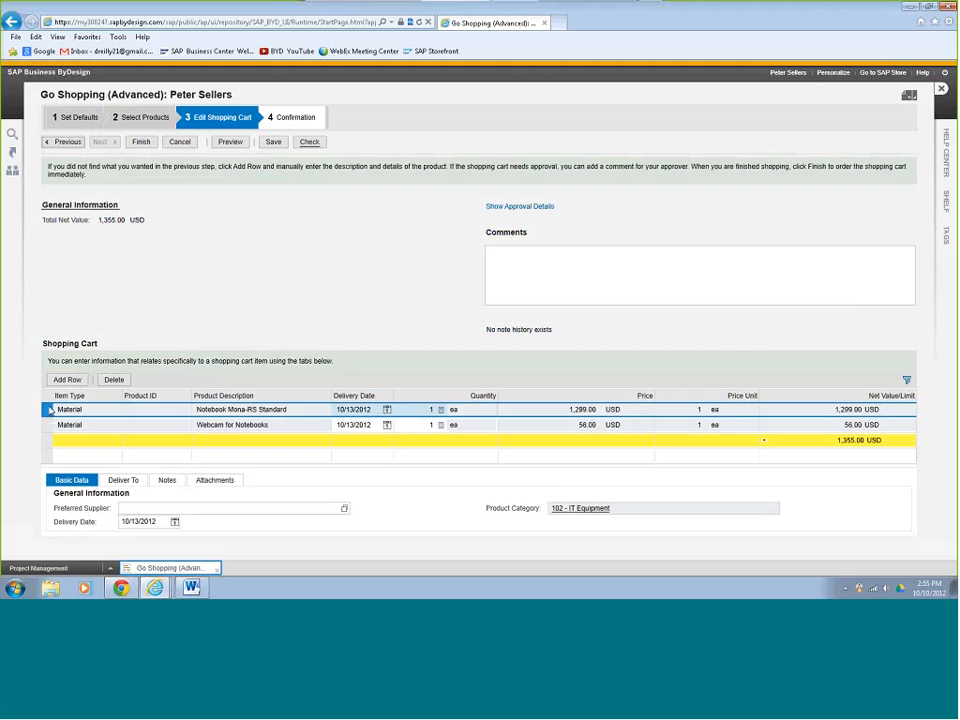
# Set the notebook line's ship-to location to P1100 - Almika Heating Cleveland.
pyautogui.click(123, 481)
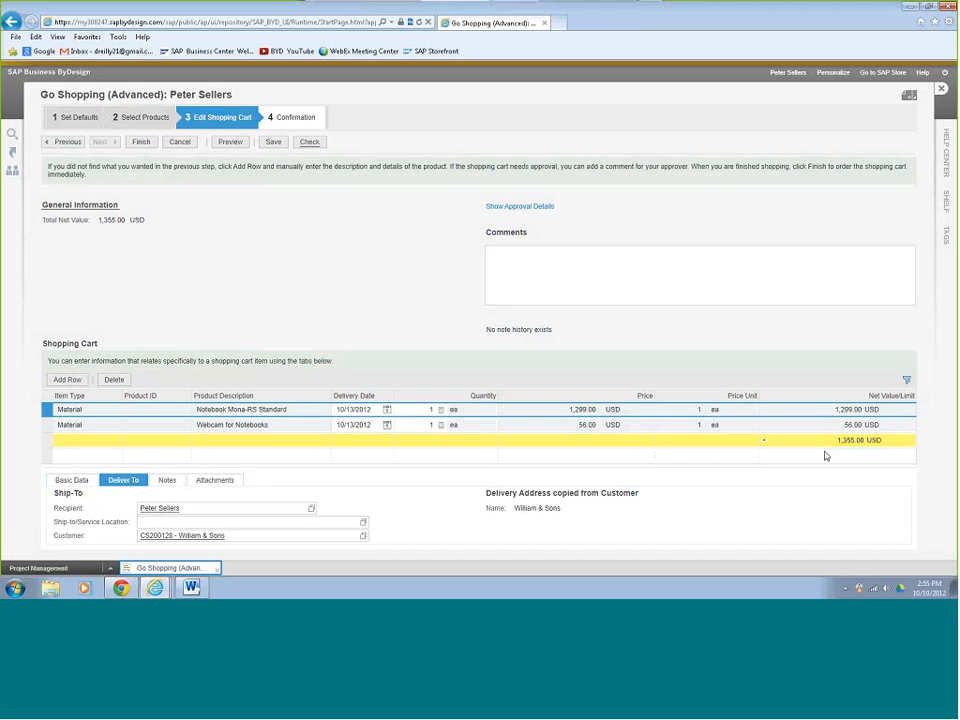
pyautogui.scroll(-2, 929, 338)
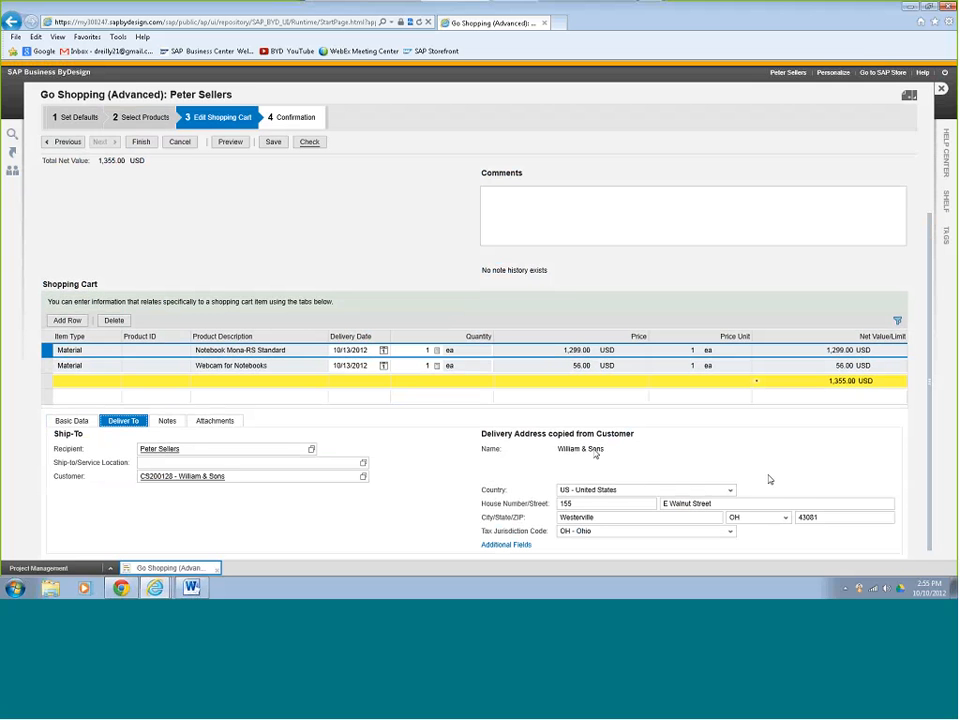
pyautogui.click(190, 463)
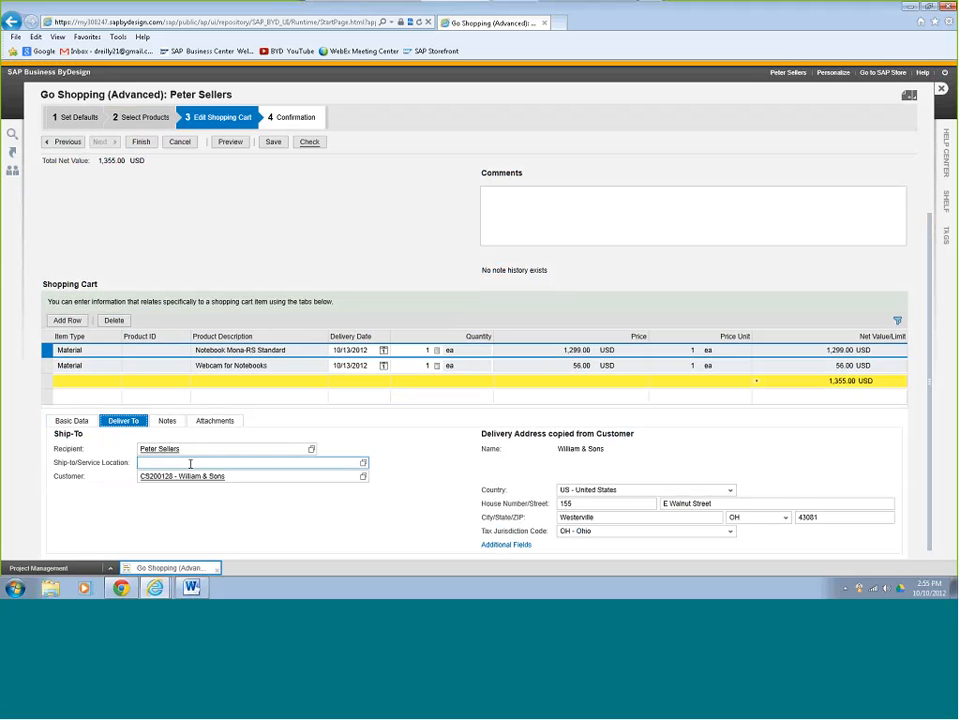
pyautogui.click(363, 463)
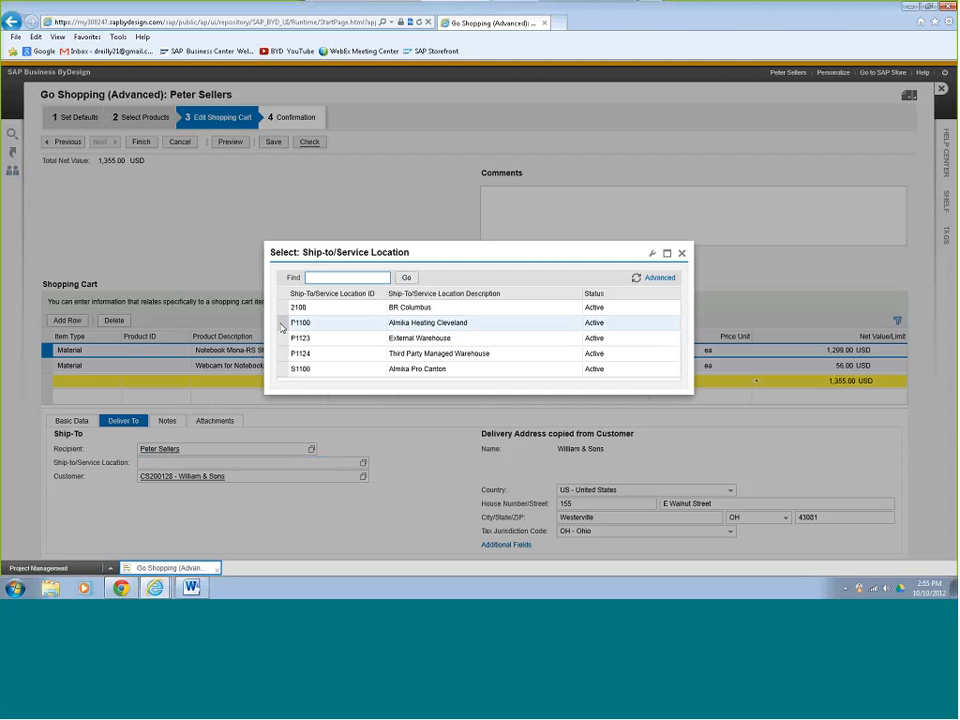
pyautogui.click(282, 323)
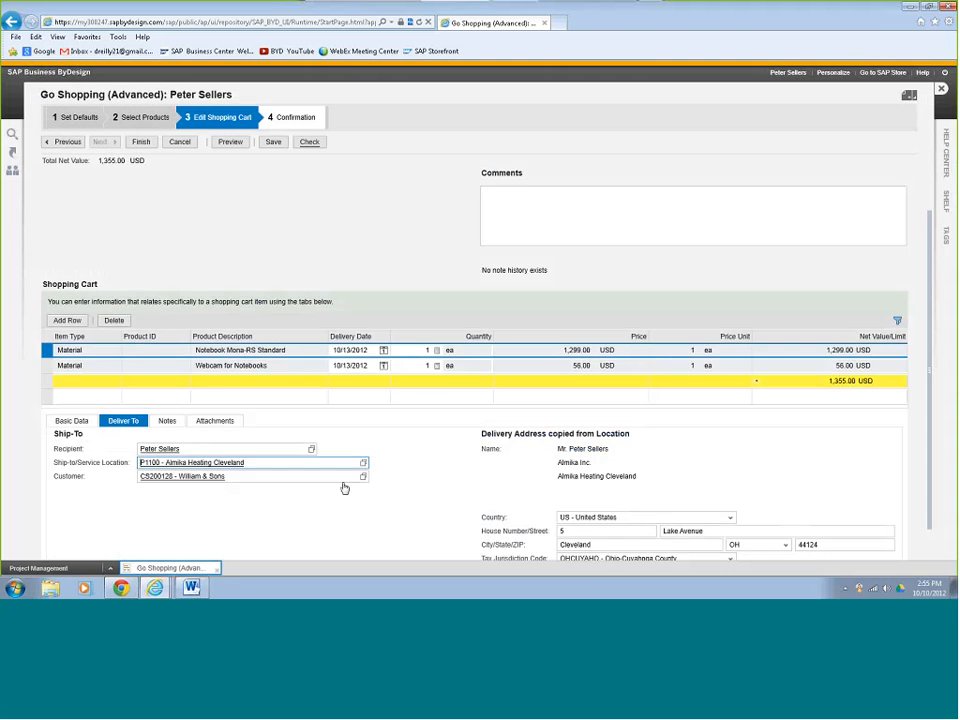
pyautogui.click(101, 366)
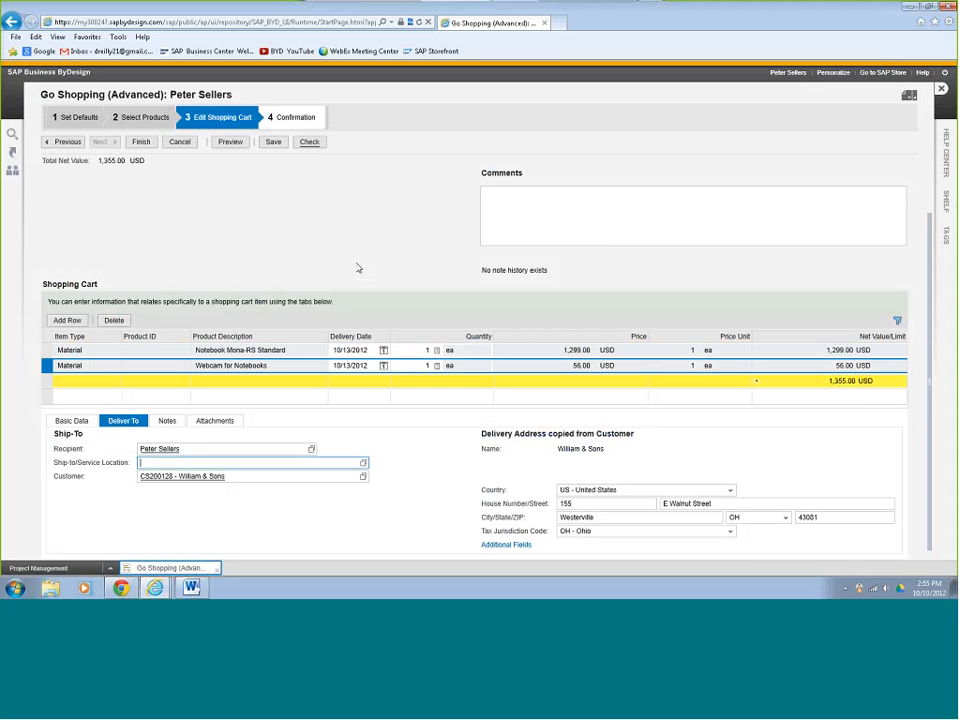
pyautogui.scroll(1, 358, 268)
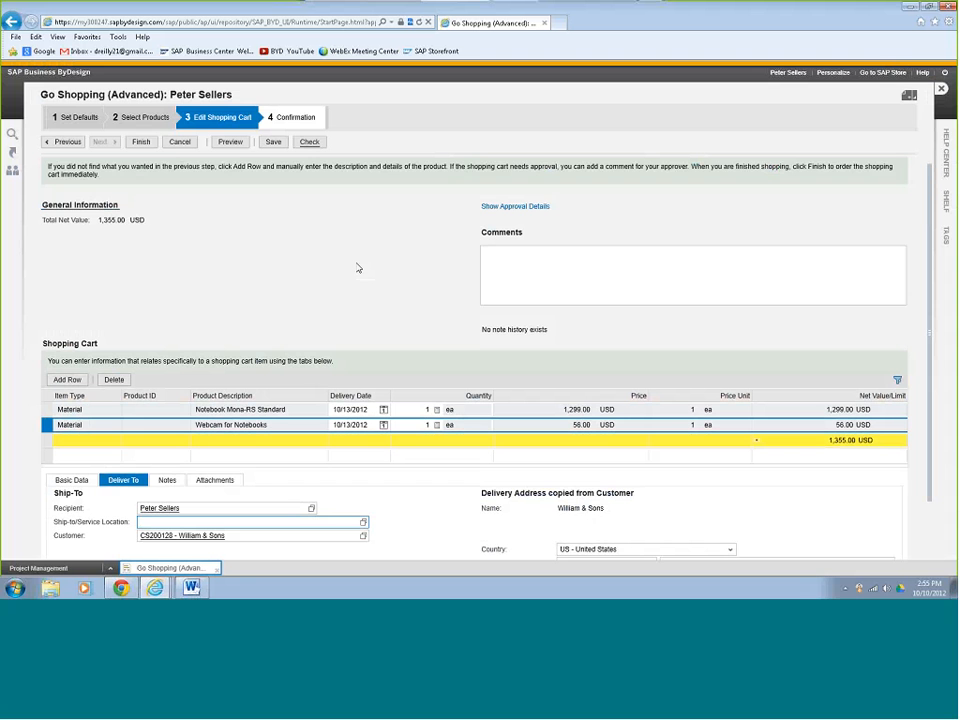
# Submit shopping cart 174 (1,355 USD) for approval and close it.
pyautogui.click(145, 142)
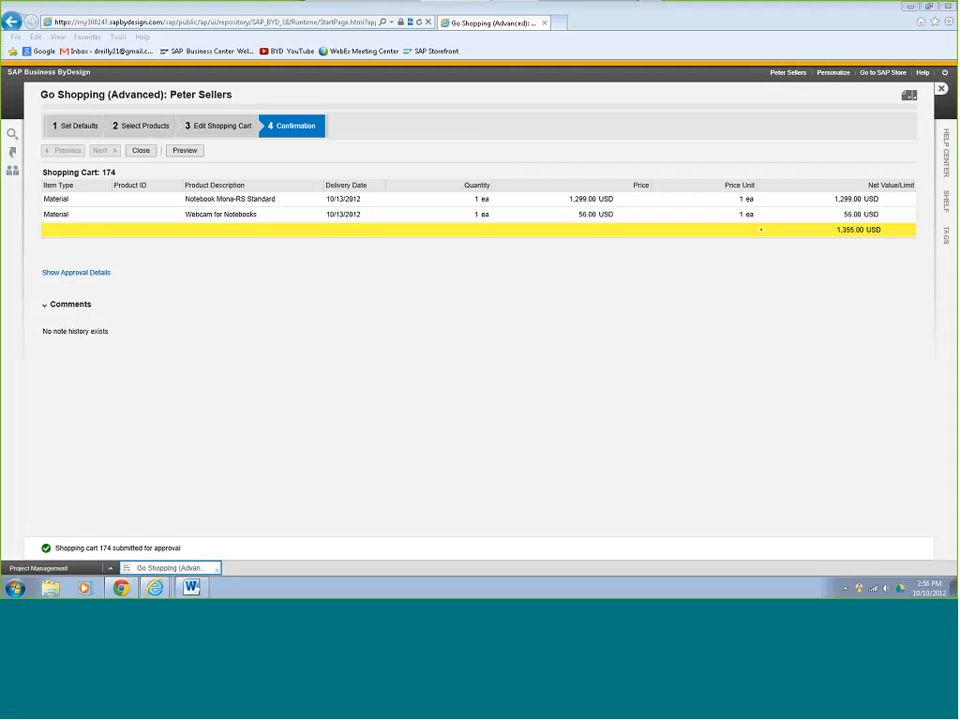
pyautogui.click(143, 154)
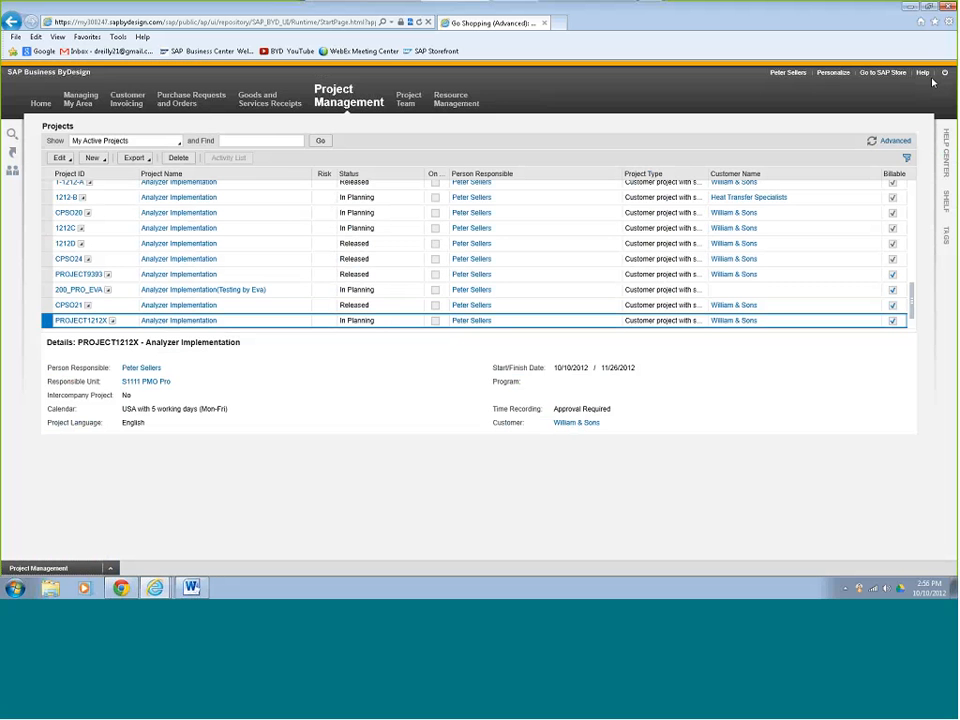
# Log off, restart the application, and sign in with a different user ID.
pyautogui.click(944, 74)
pyautogui.click(493, 355)
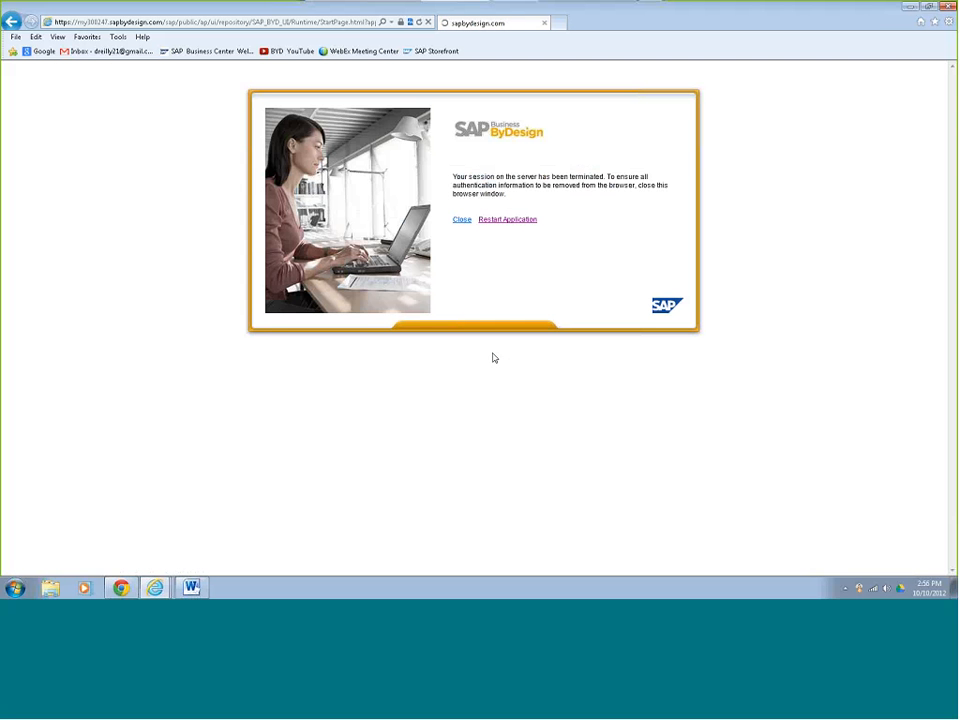
pyautogui.click(503, 221)
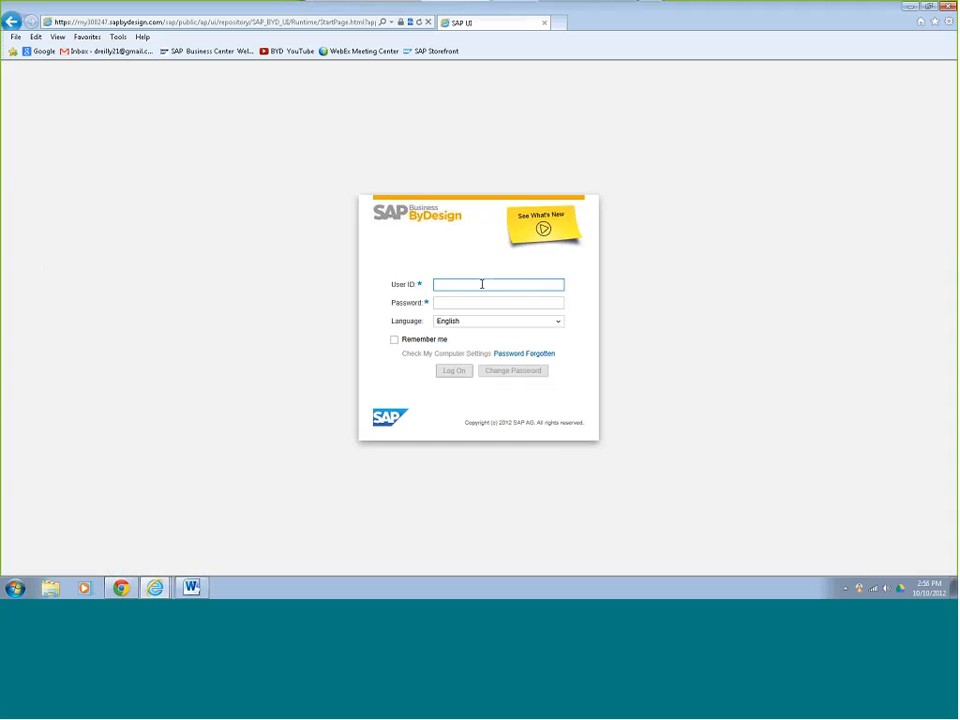
pyautogui.write('fina')
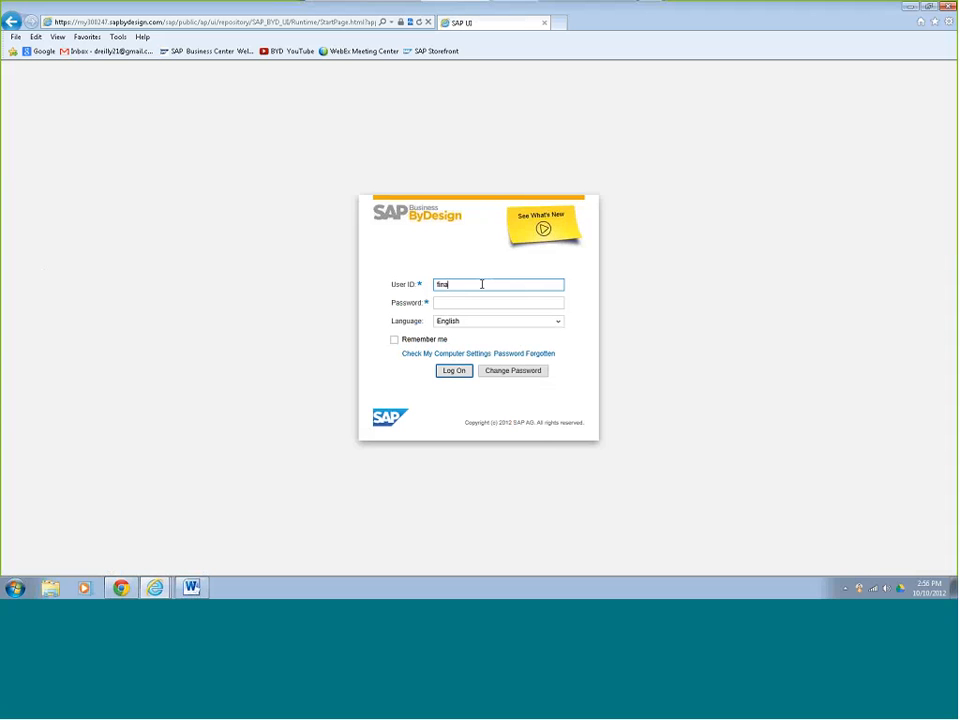
pyautogui.write('ncial01')
pyautogui.press('Tab')
pyautogui.press('Return')
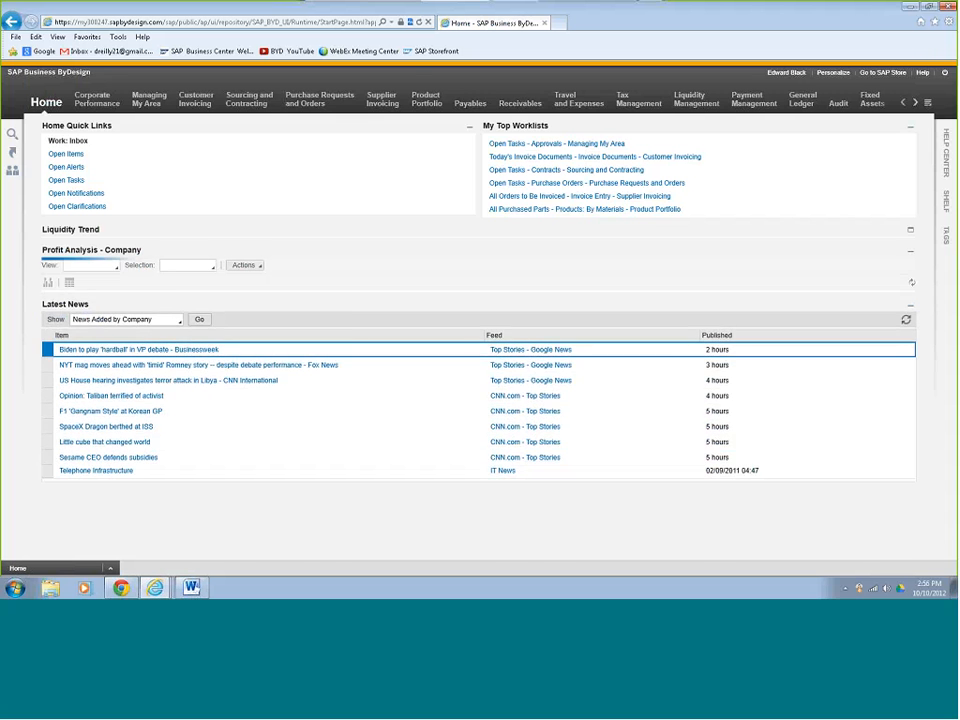
# Show Unassigned Purchase Requests, select 269-1 and 269-2, and create a purchase order.
pyautogui.moveTo(314, 103)
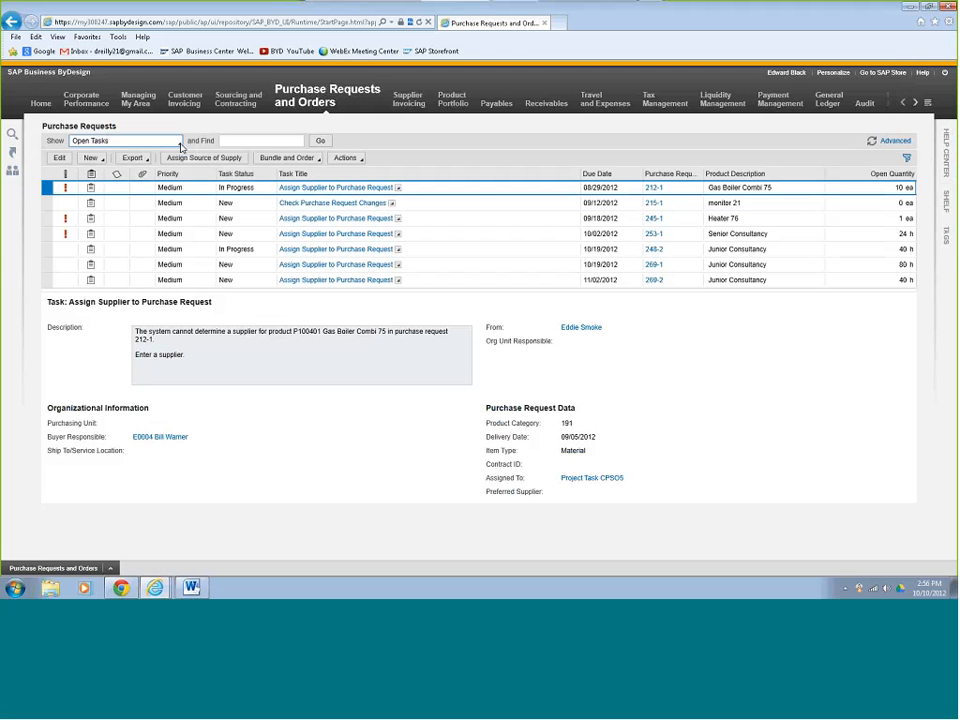
pyautogui.click(180, 145)
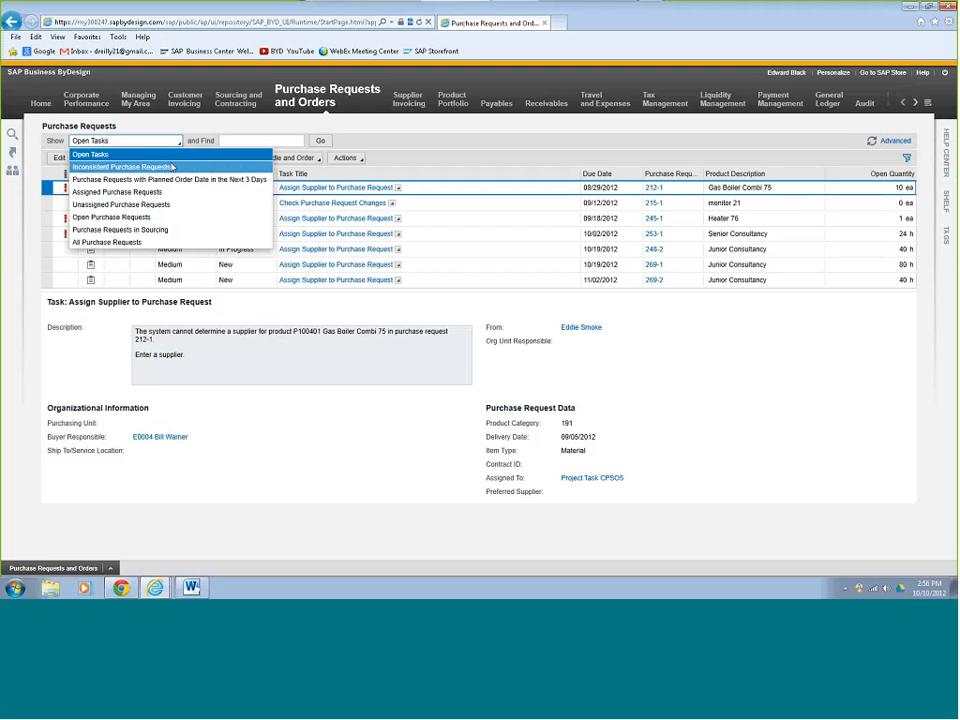
pyautogui.click(165, 205)
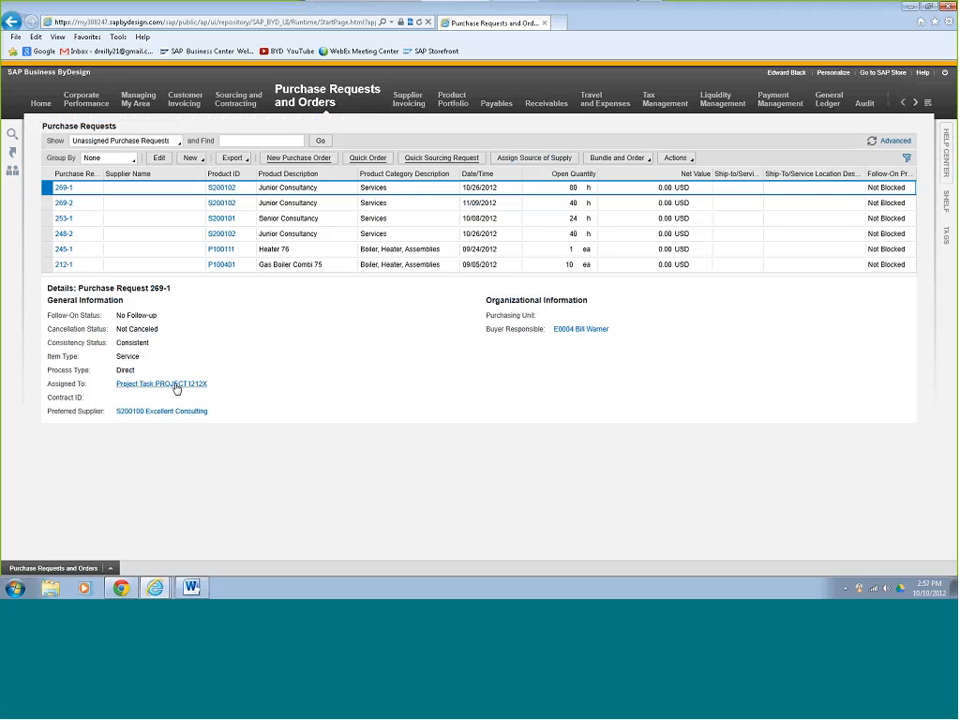
pyautogui.click(46, 203)
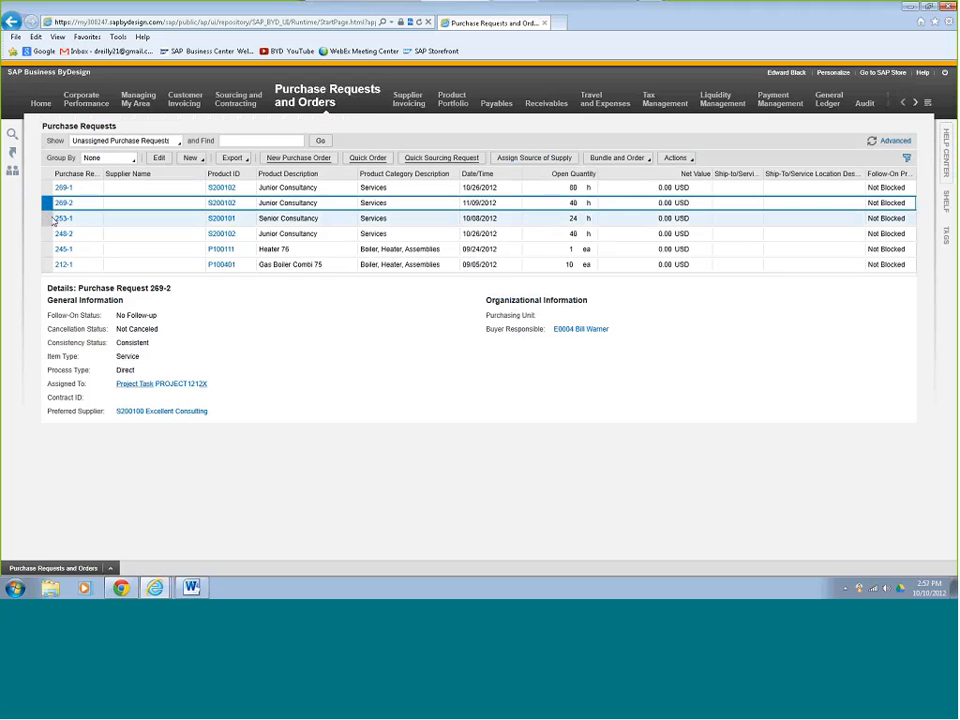
pyautogui.click(48, 188)
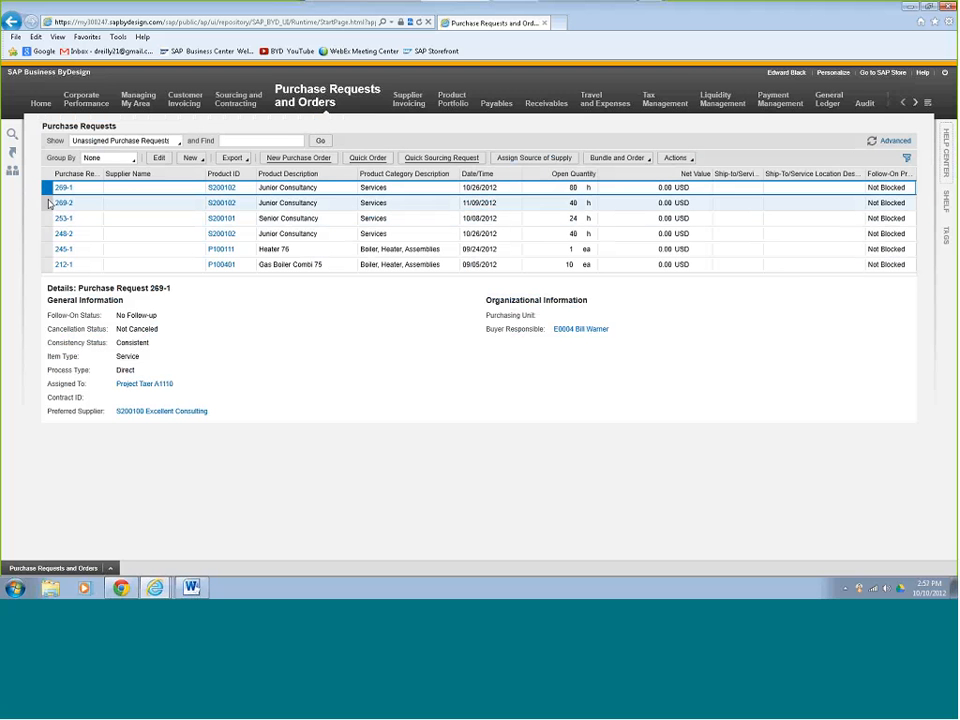
pyautogui.click(48, 203)
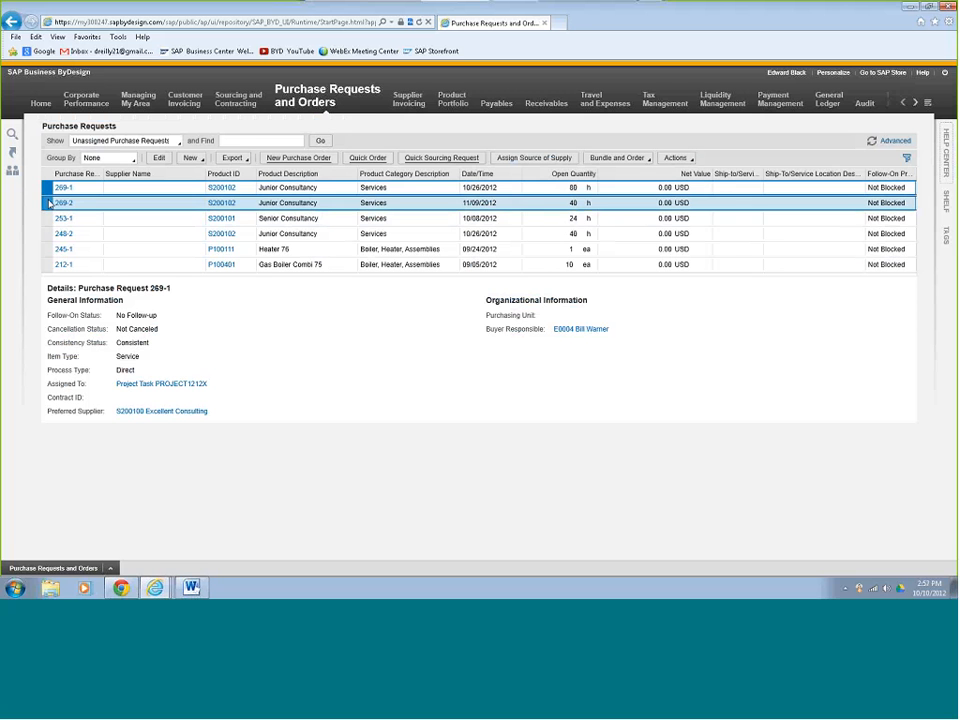
pyautogui.click(306, 161)
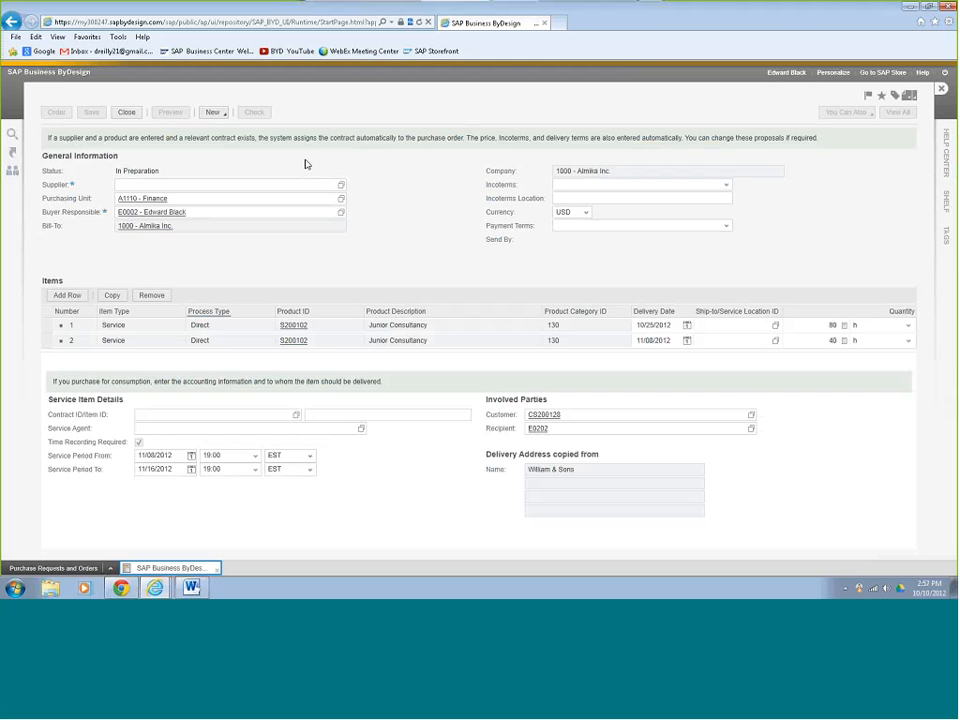
# Set Excellent Consulting as the purchase order's supplier.
pyautogui.click(264, 184)
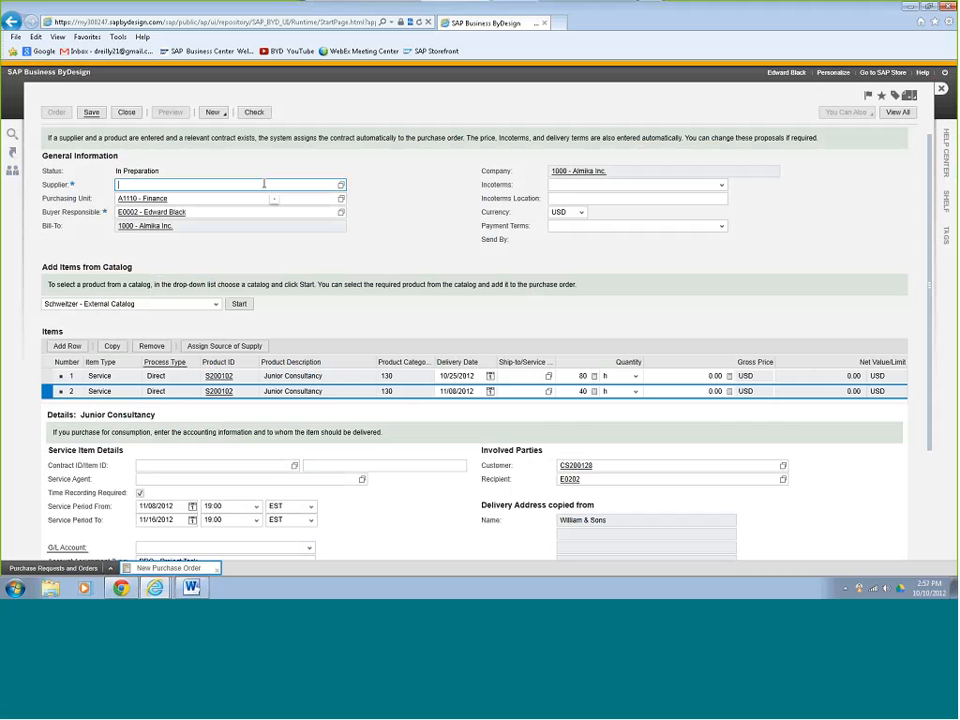
pyautogui.write('exc')
pyautogui.click(222, 201)
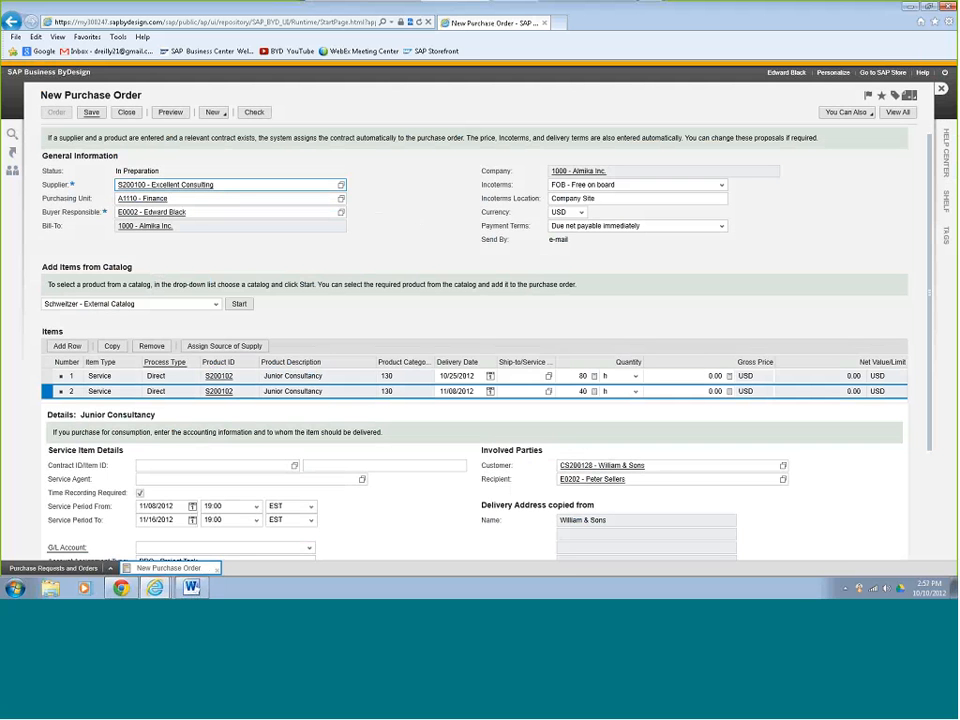
# Give both Junior Consultancy items a gross price of 70.00 USD and save as purchase order 415.
pyautogui.click(728, 376)
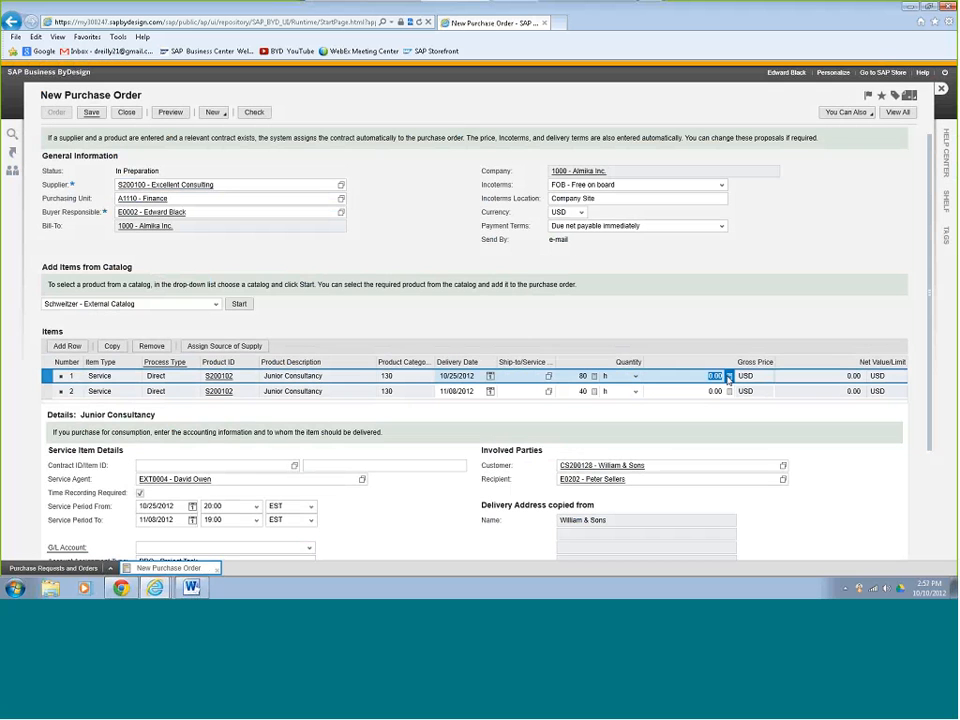
pyautogui.write('70')
pyautogui.press('Return')
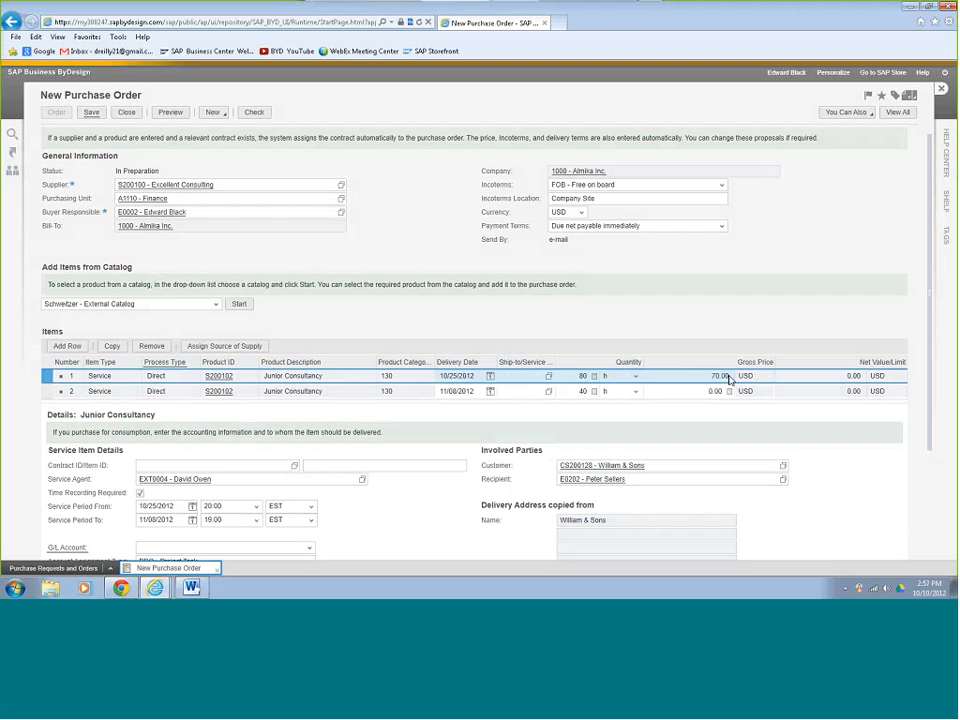
pyautogui.click(730, 391)
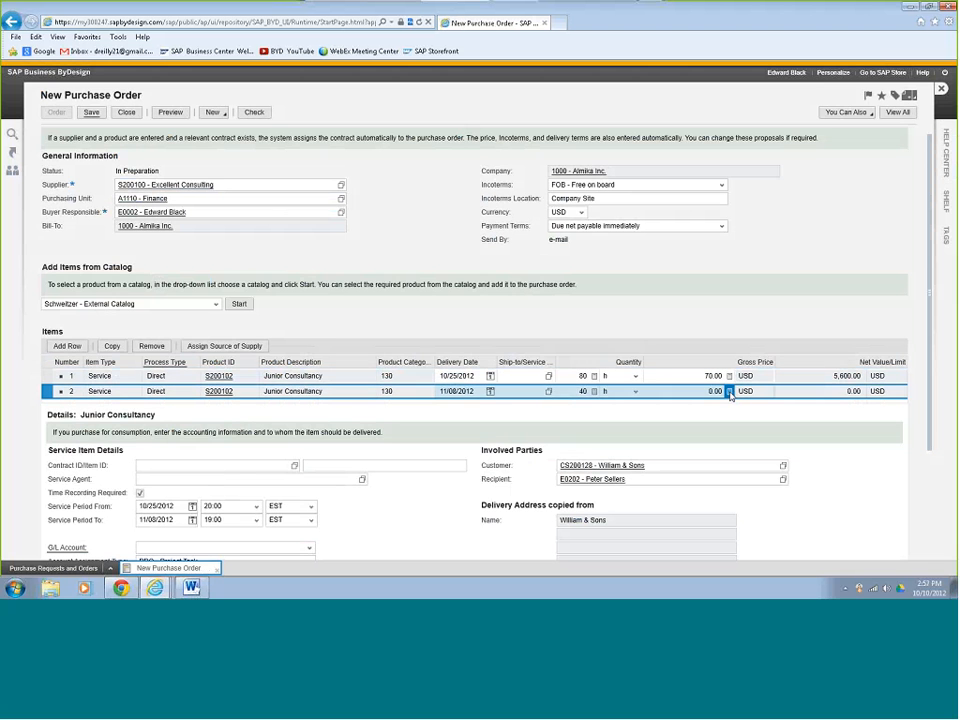
pyautogui.press('BackSpace')
pyautogui.press('BackSpace')
pyautogui.press('BackSpace')
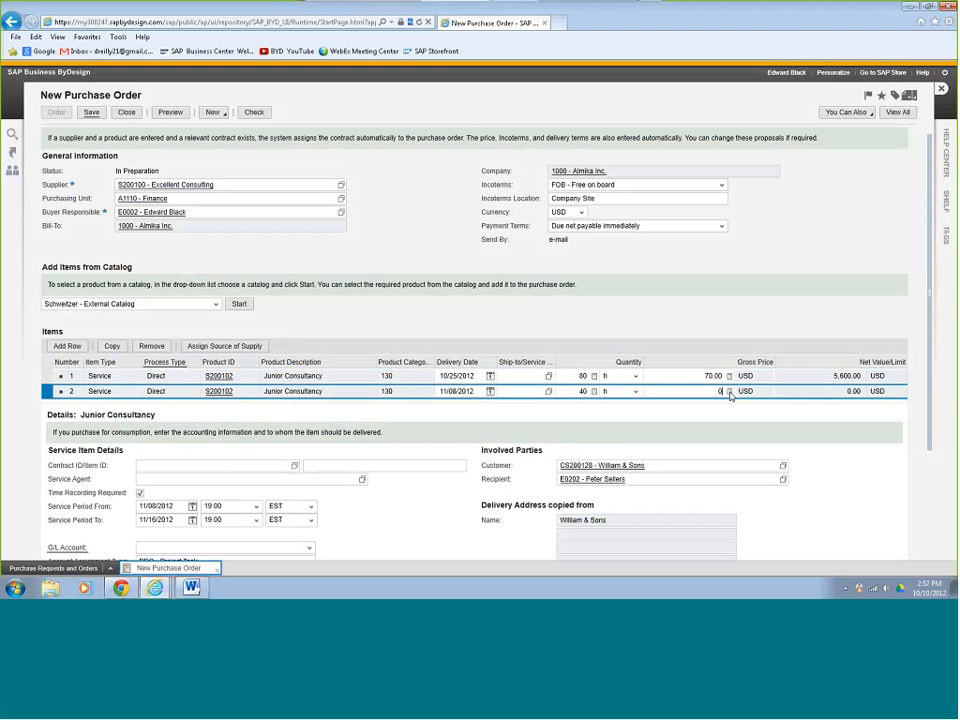
pyautogui.doubleClick(716, 391)
pyautogui.press('BackSpace')
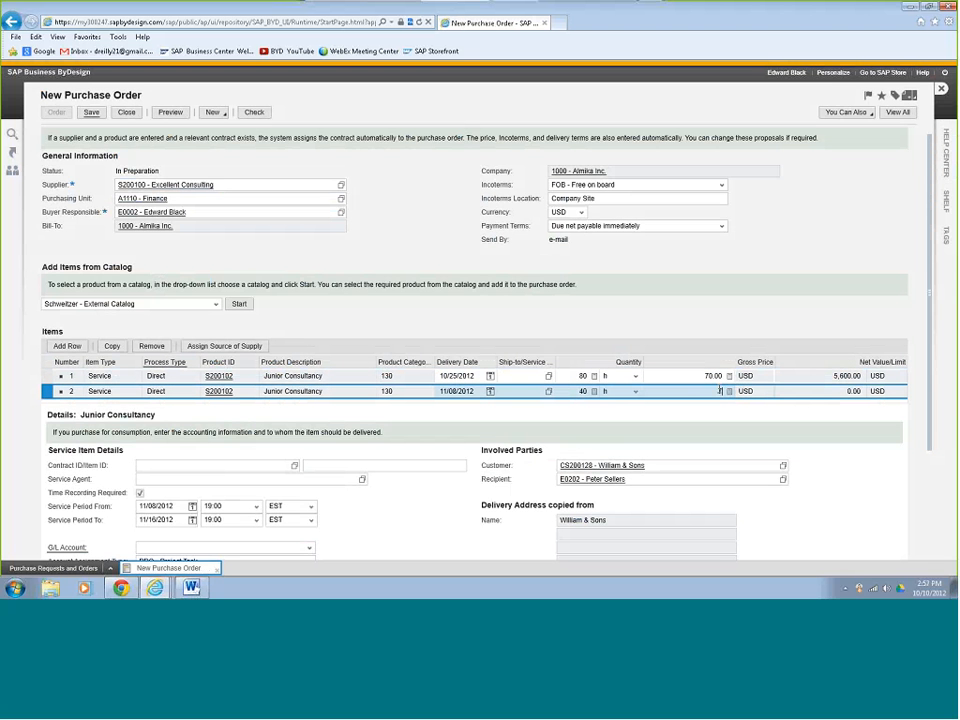
pyautogui.write('70')
pyautogui.press('Return')
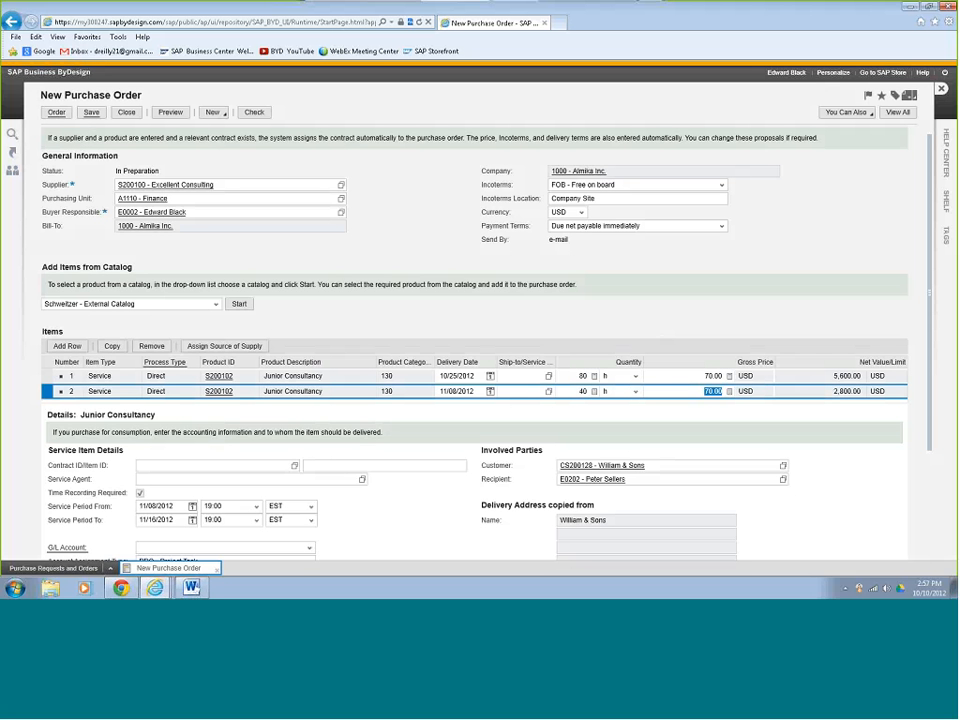
pyautogui.click(91, 113)
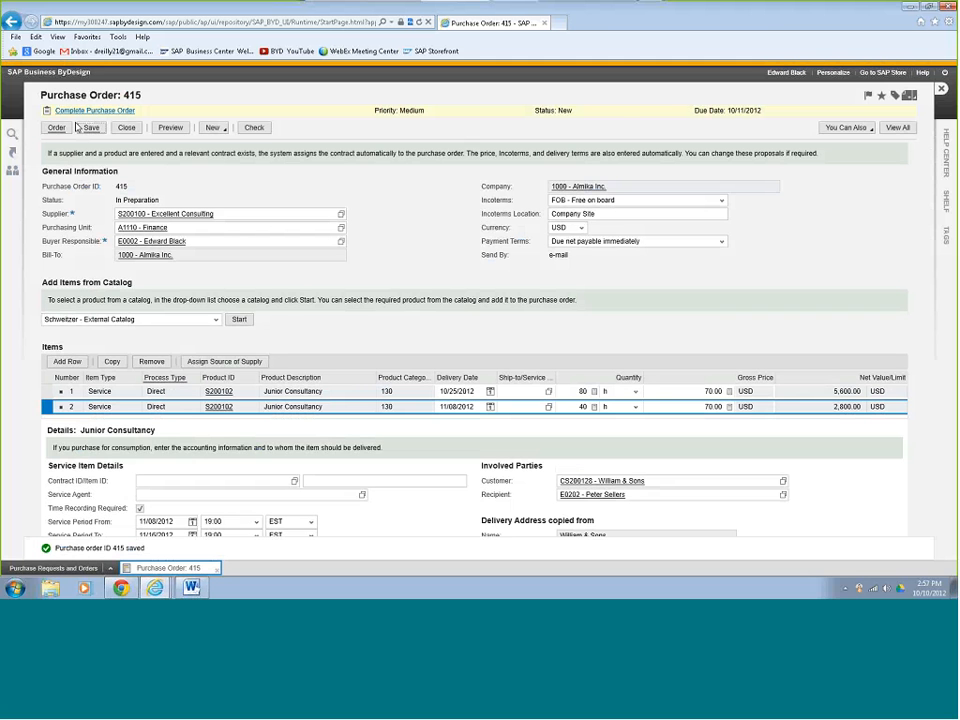
# Order purchase order 415 so it is e-mailed to Excellent Consulting, then begin logging off.
pyautogui.click(62, 128)
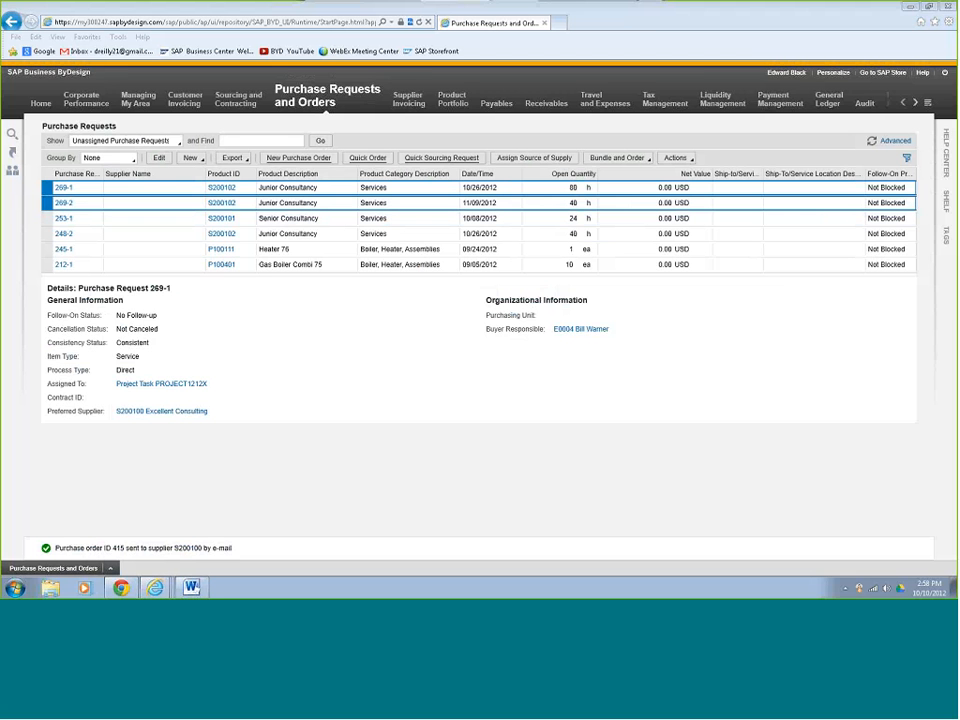
pyautogui.click(945, 74)
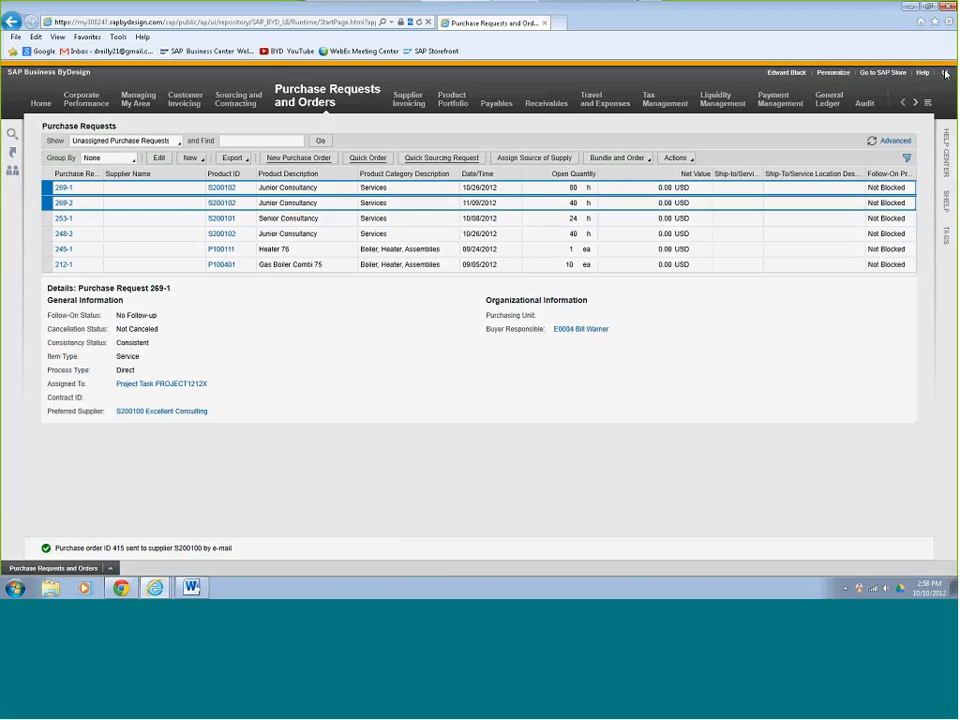
# Confirm the log-off, restart the application, and select the user ID field on the sign-in form.
pyautogui.click(494, 353)
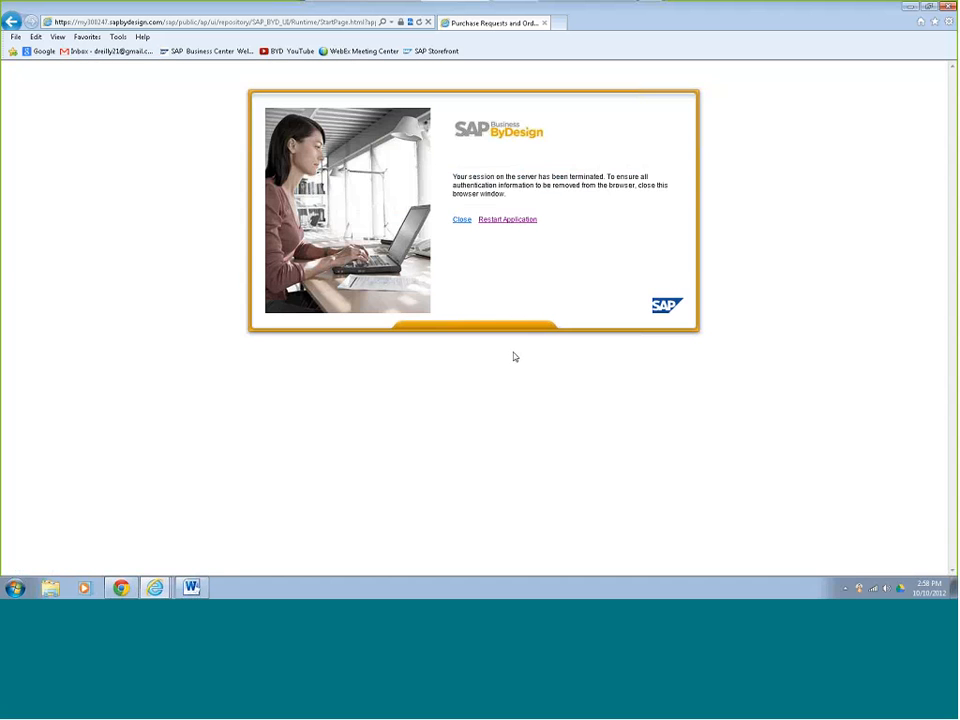
pyautogui.click(508, 220)
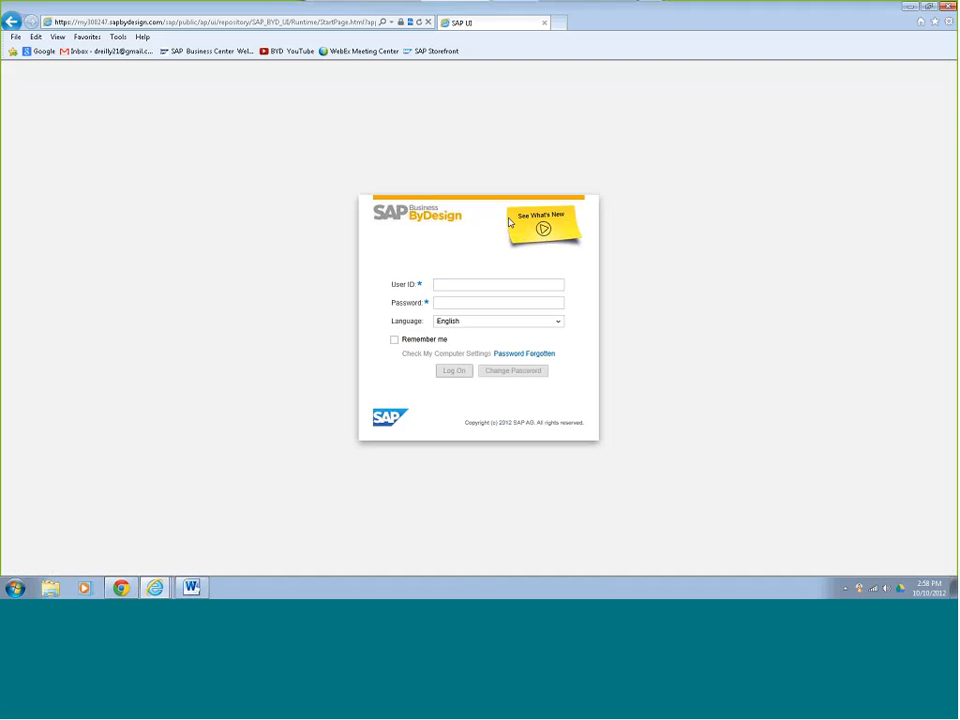
pyautogui.click(487, 289)
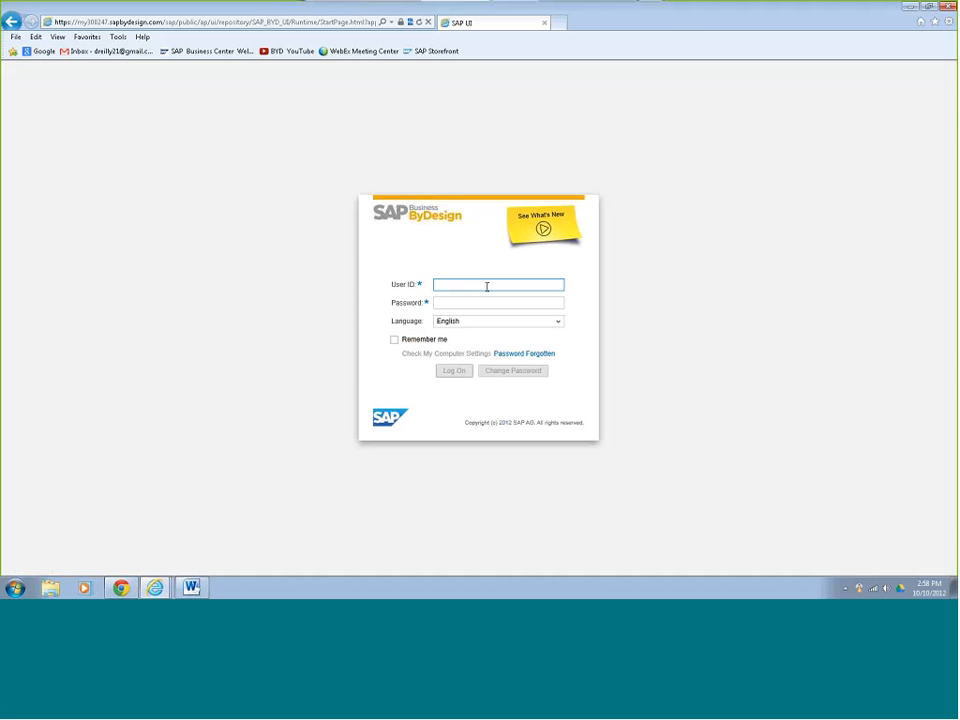